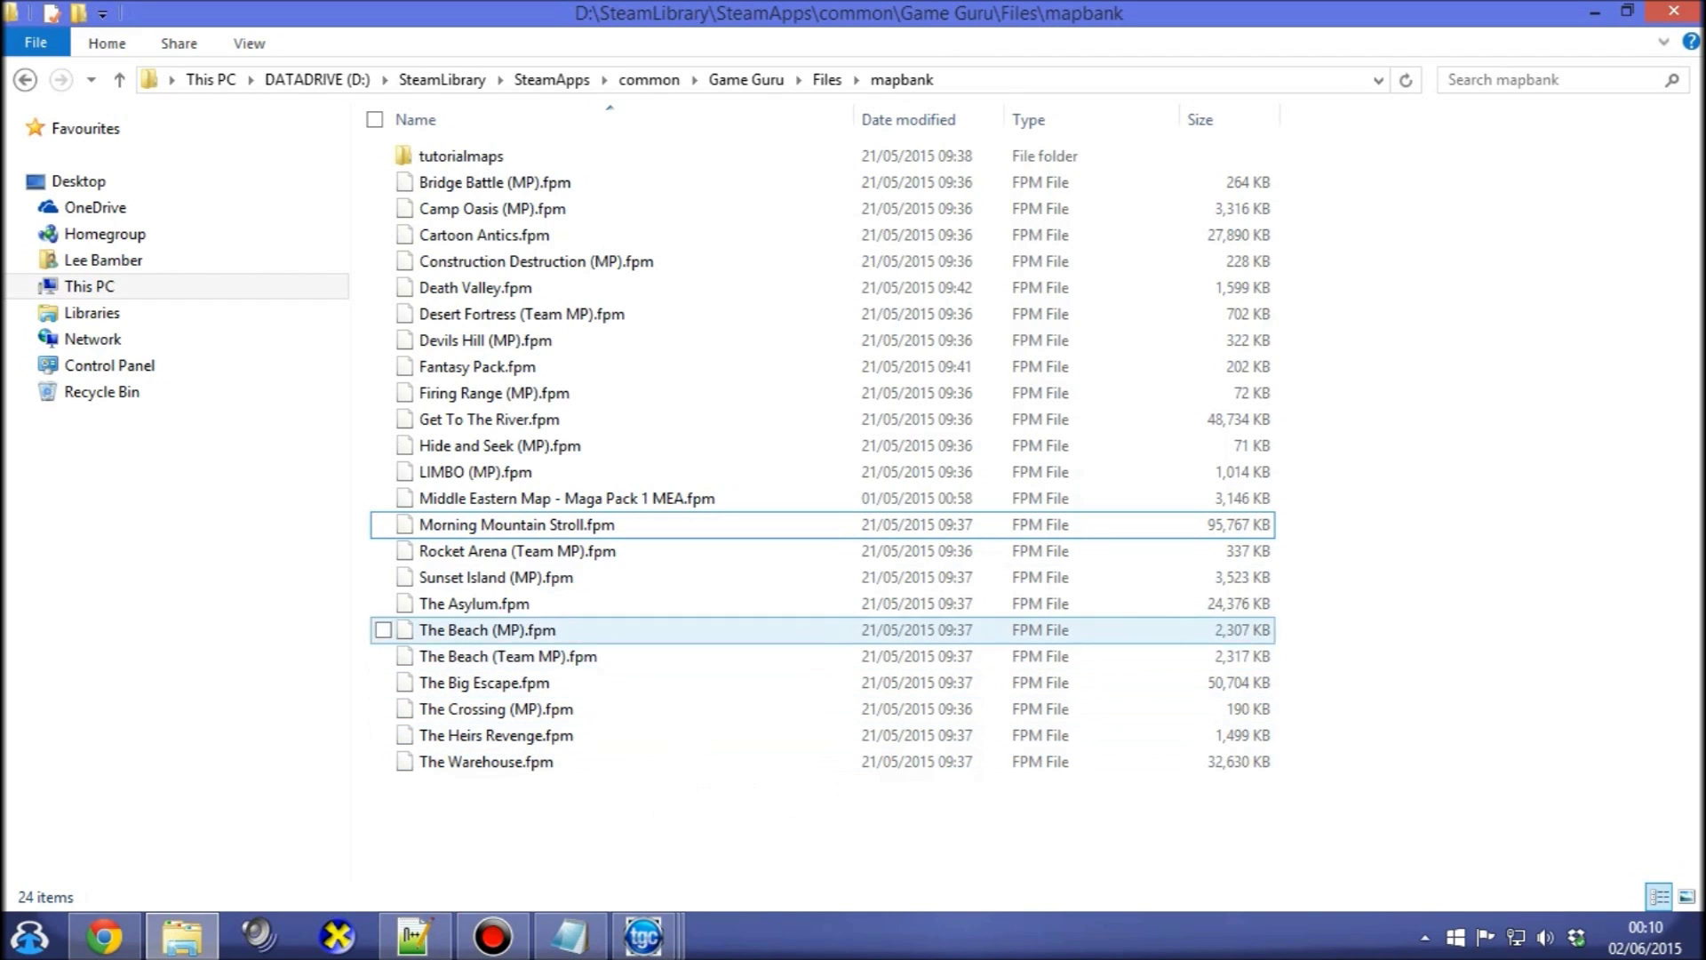
# Launch GameGuru.exe from the Game Guru installation folder and close the welcome and interactive tutorial screens.
pyautogui.click(567, 498)
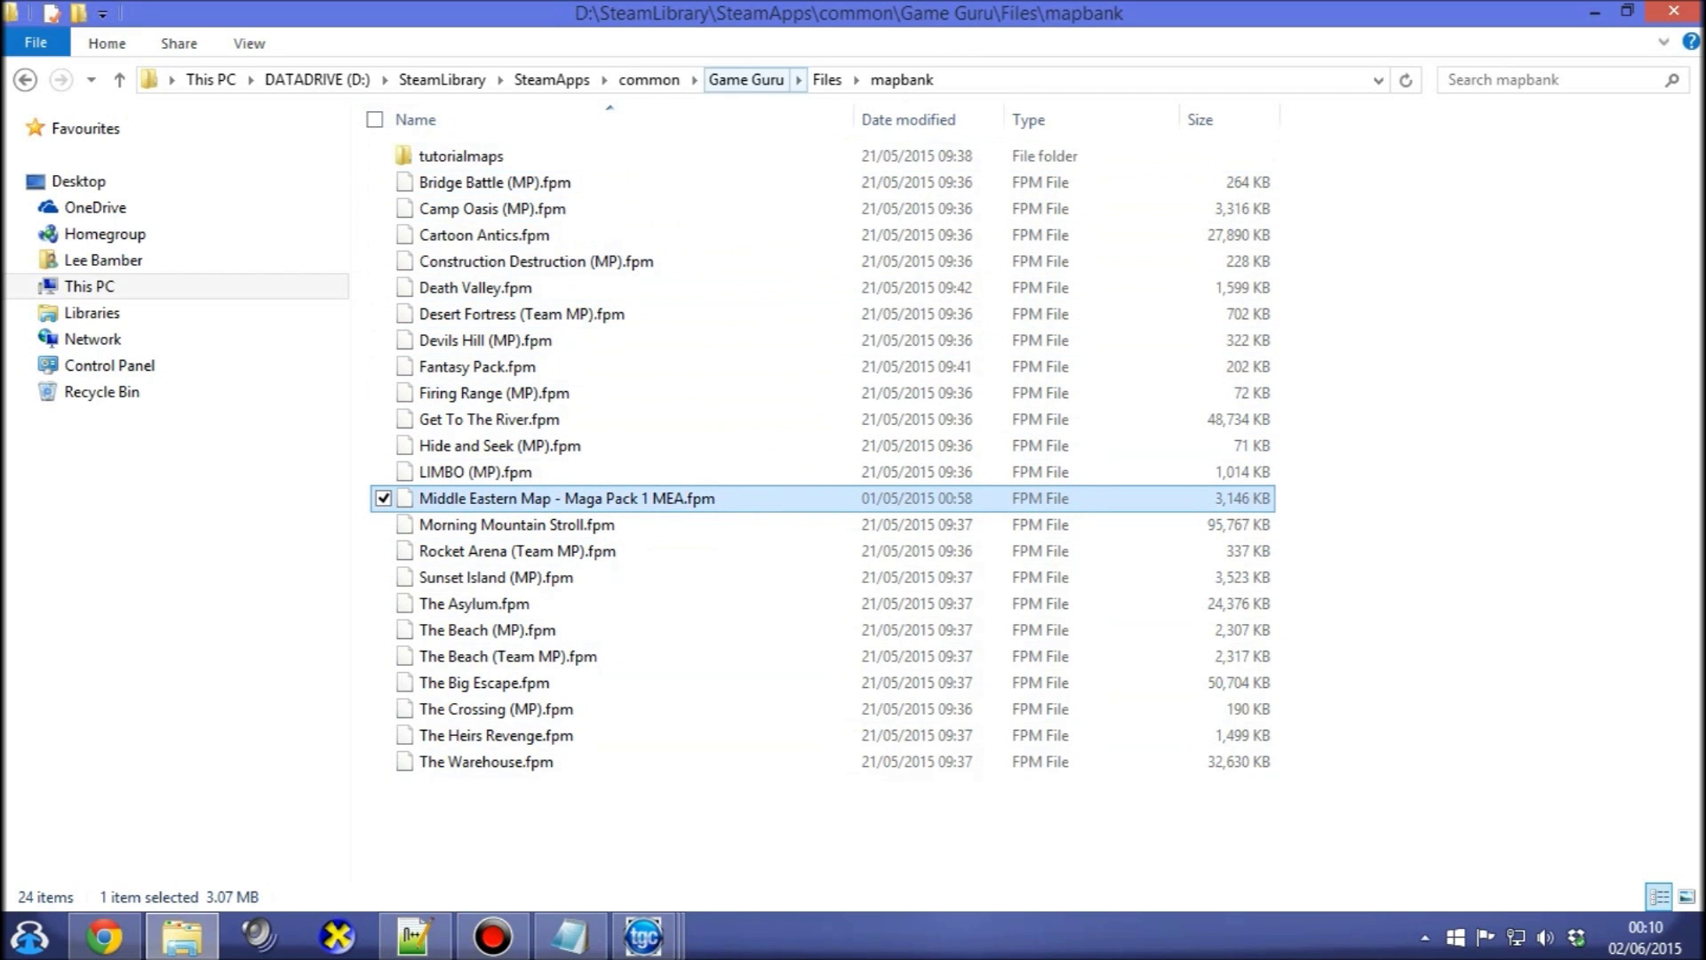
pyautogui.click(747, 79)
pyautogui.doubleClick(466, 287)
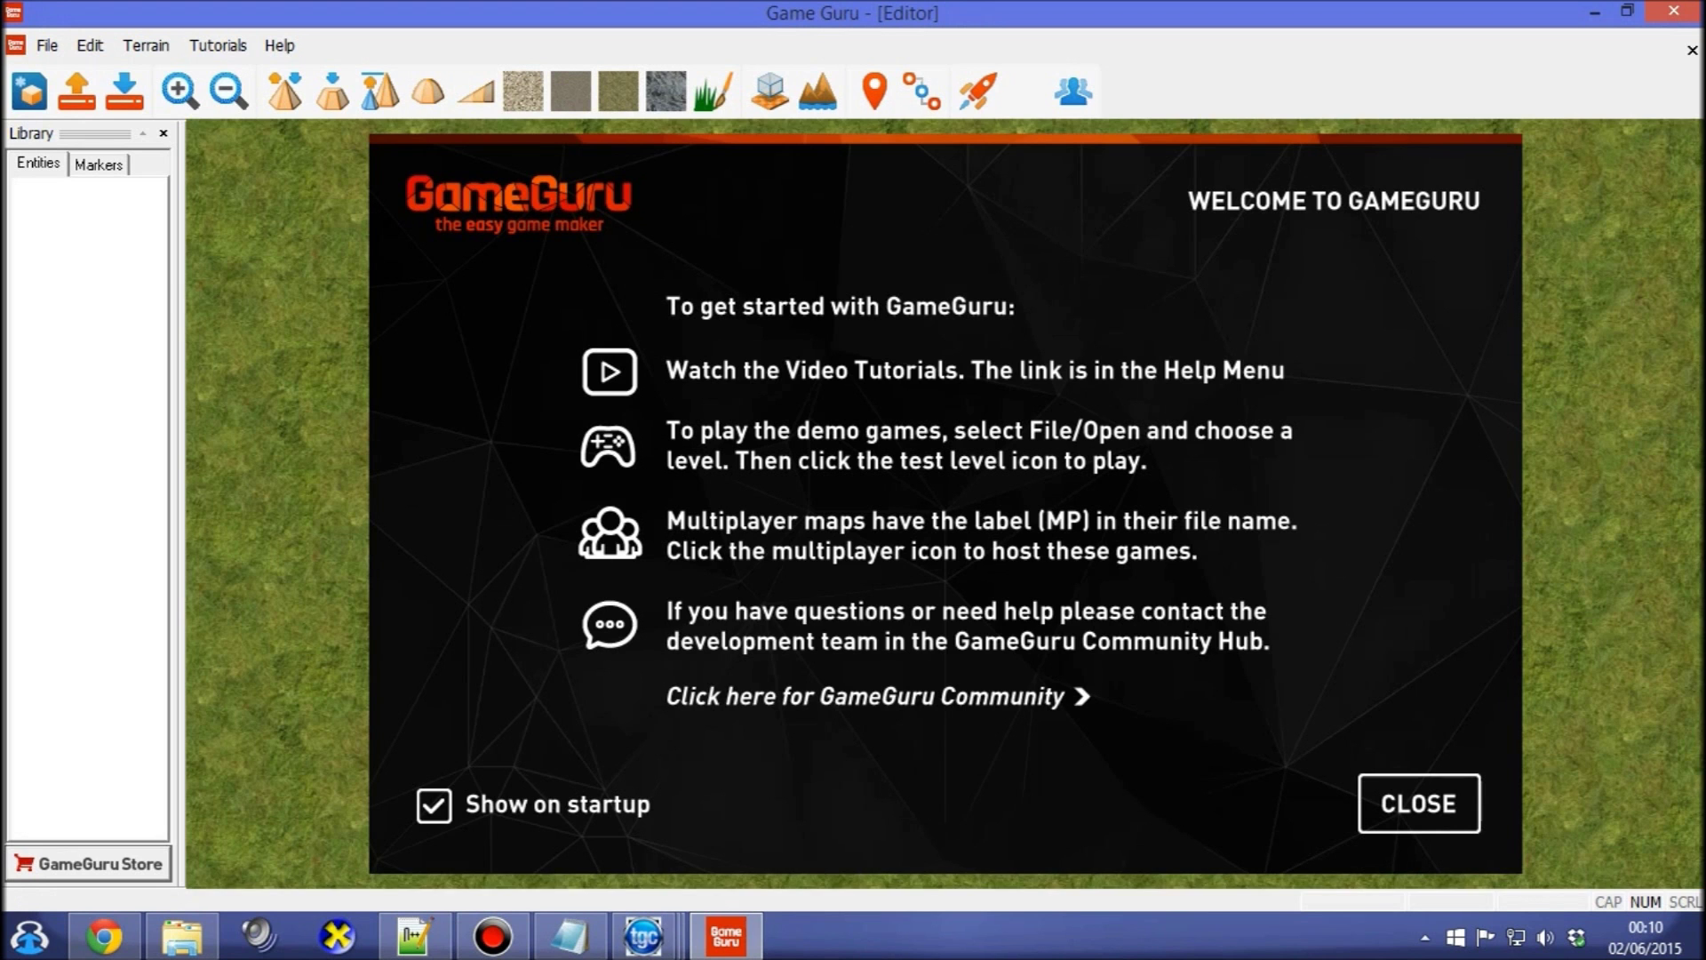
pyautogui.click(1431, 797)
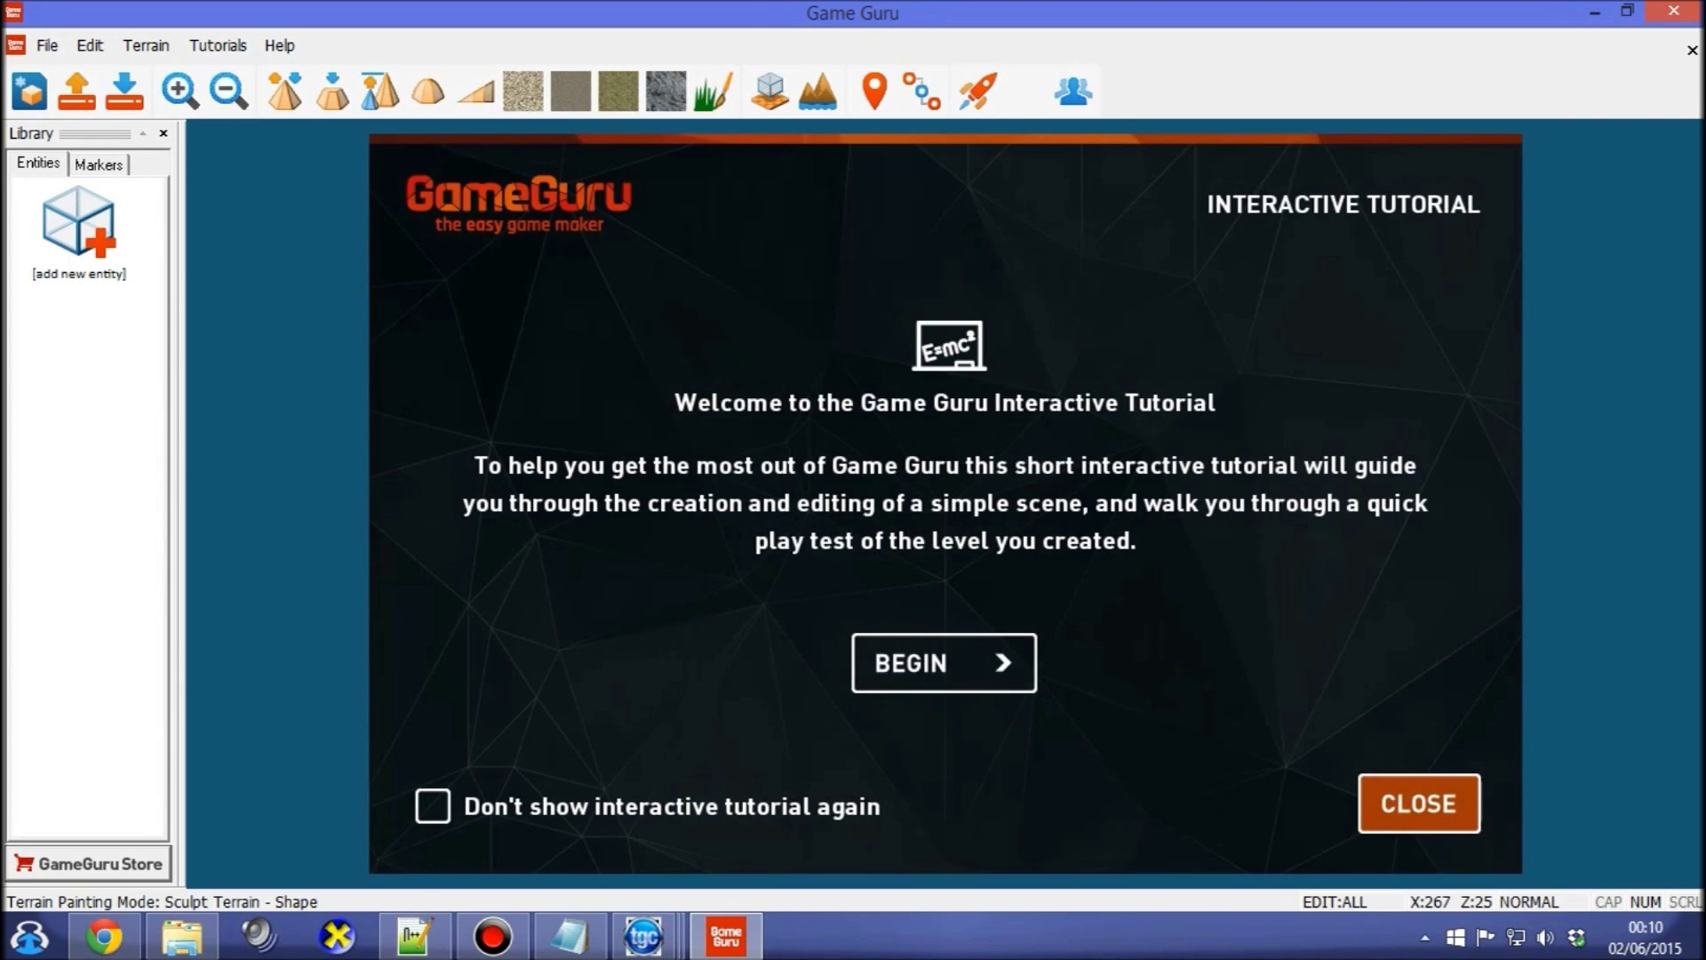
pyautogui.click(1417, 803)
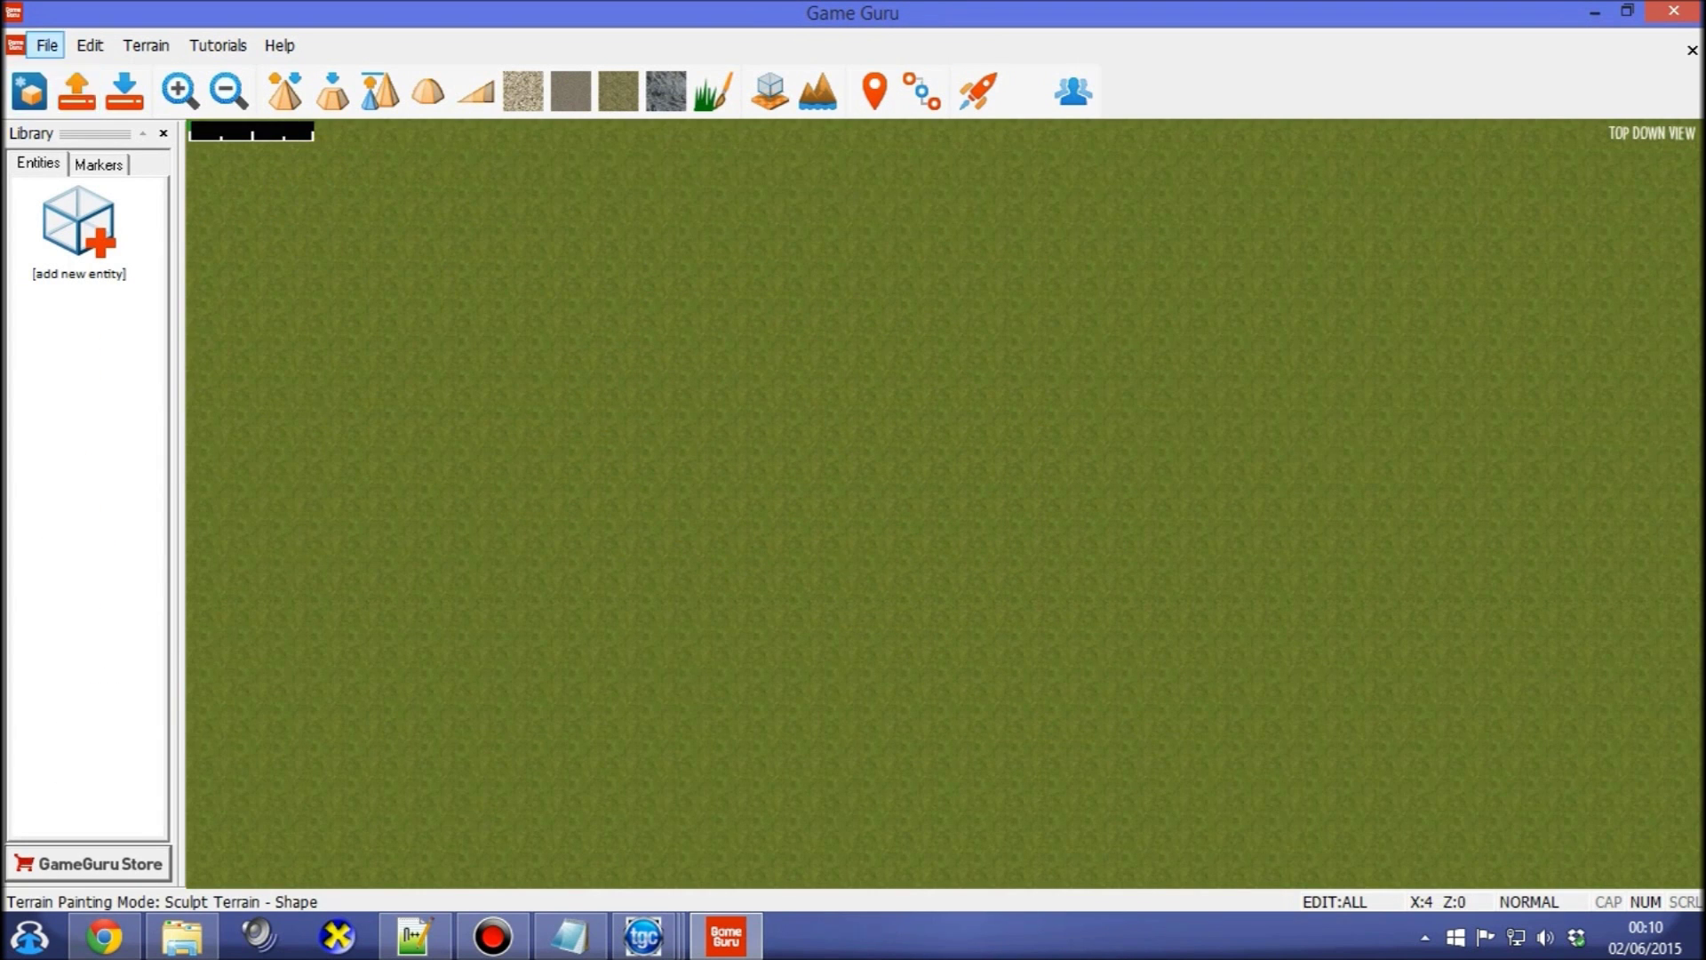
# Open the level Middle Eastern Map - Maga Pack 1 MEA.fpm from mapbank and look through its entity library.
pyautogui.click(46, 46)
pyautogui.click(66, 141)
pyautogui.click(751, 506)
pyautogui.scroll(-3, 752, 506)
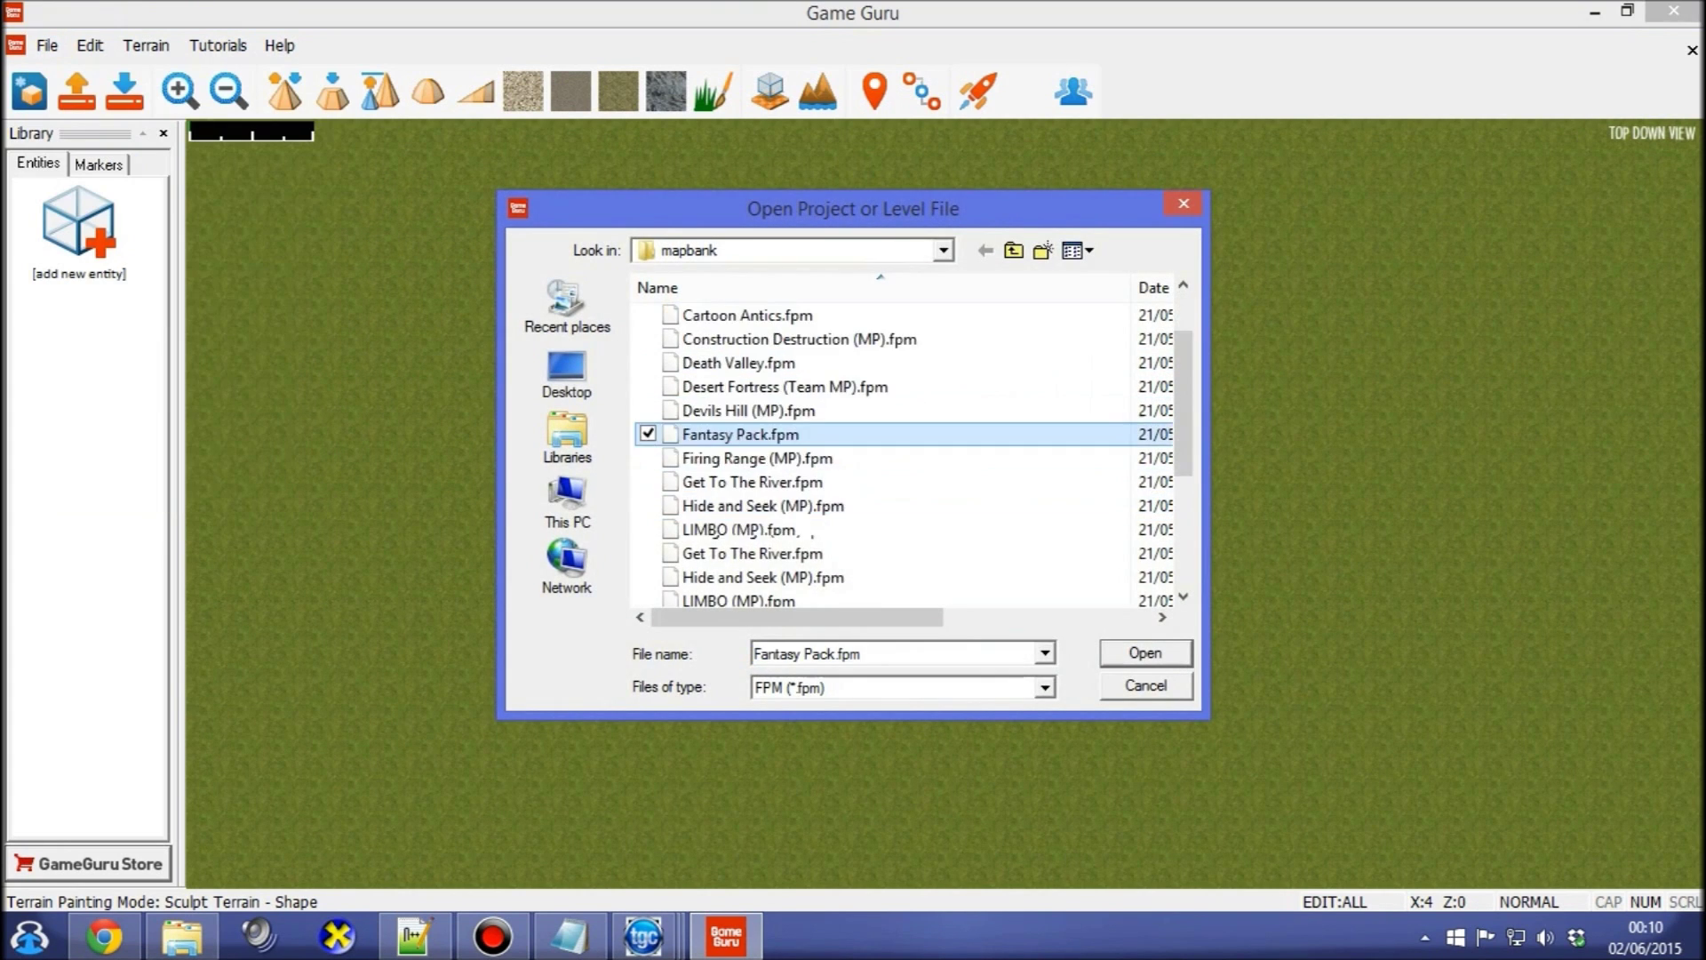
pyautogui.doubleClick(751, 434)
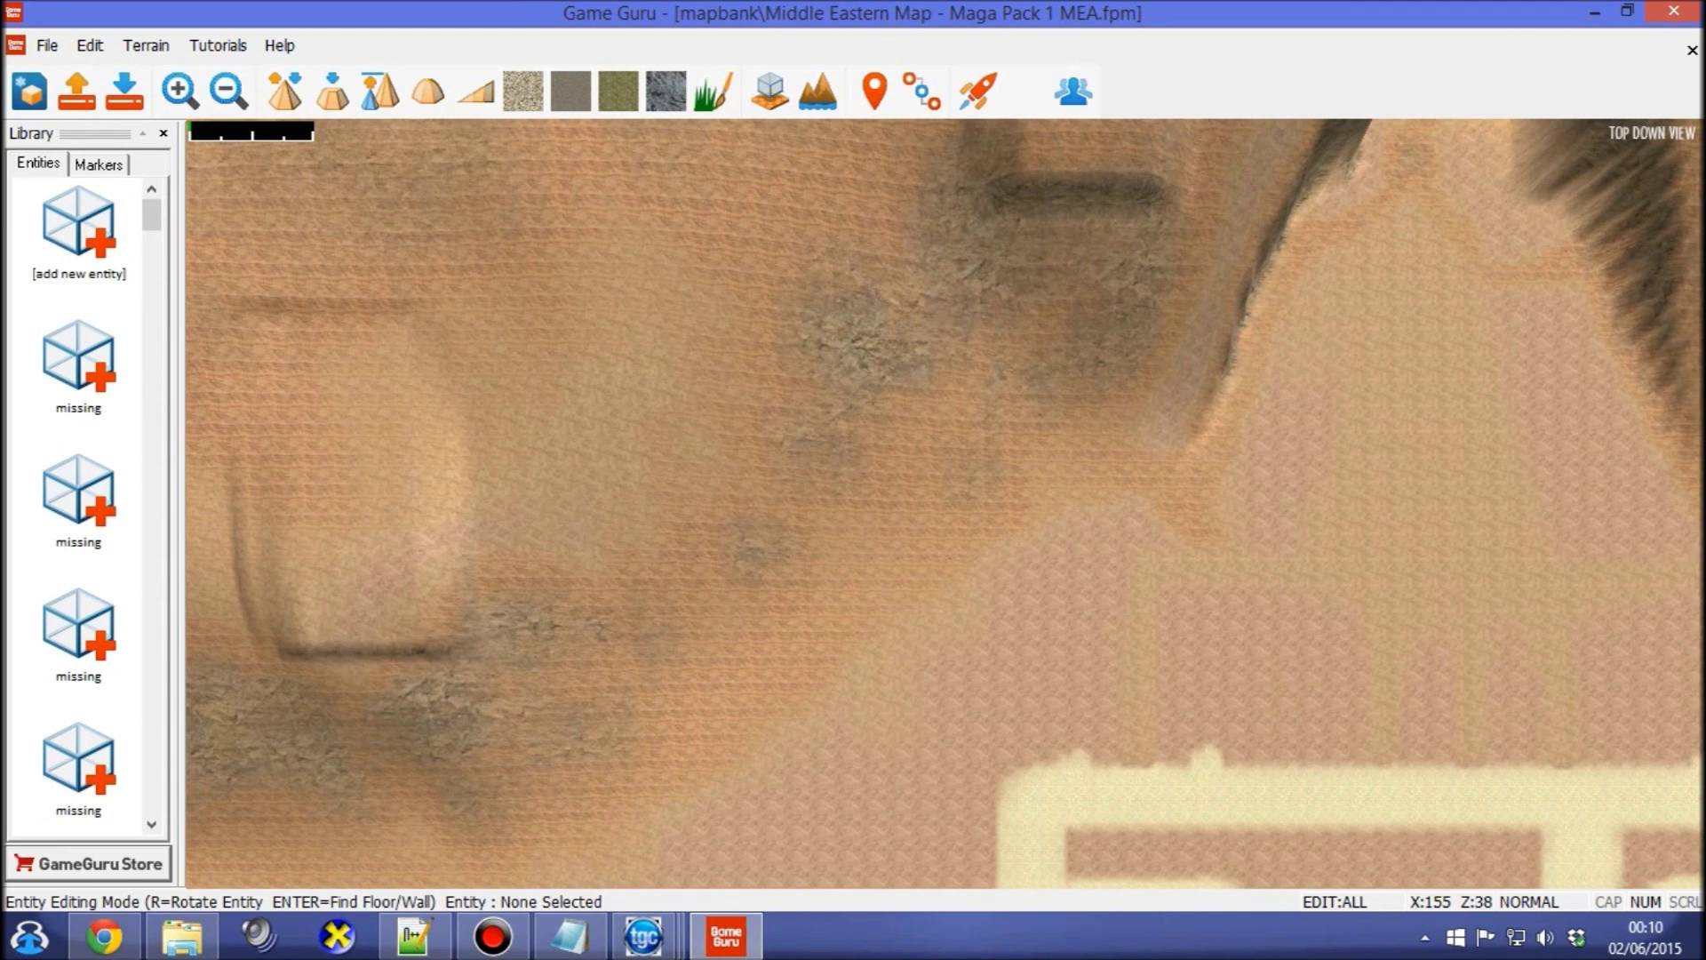
pyautogui.moveTo(151, 214); pyautogui.dragTo(151, 453)
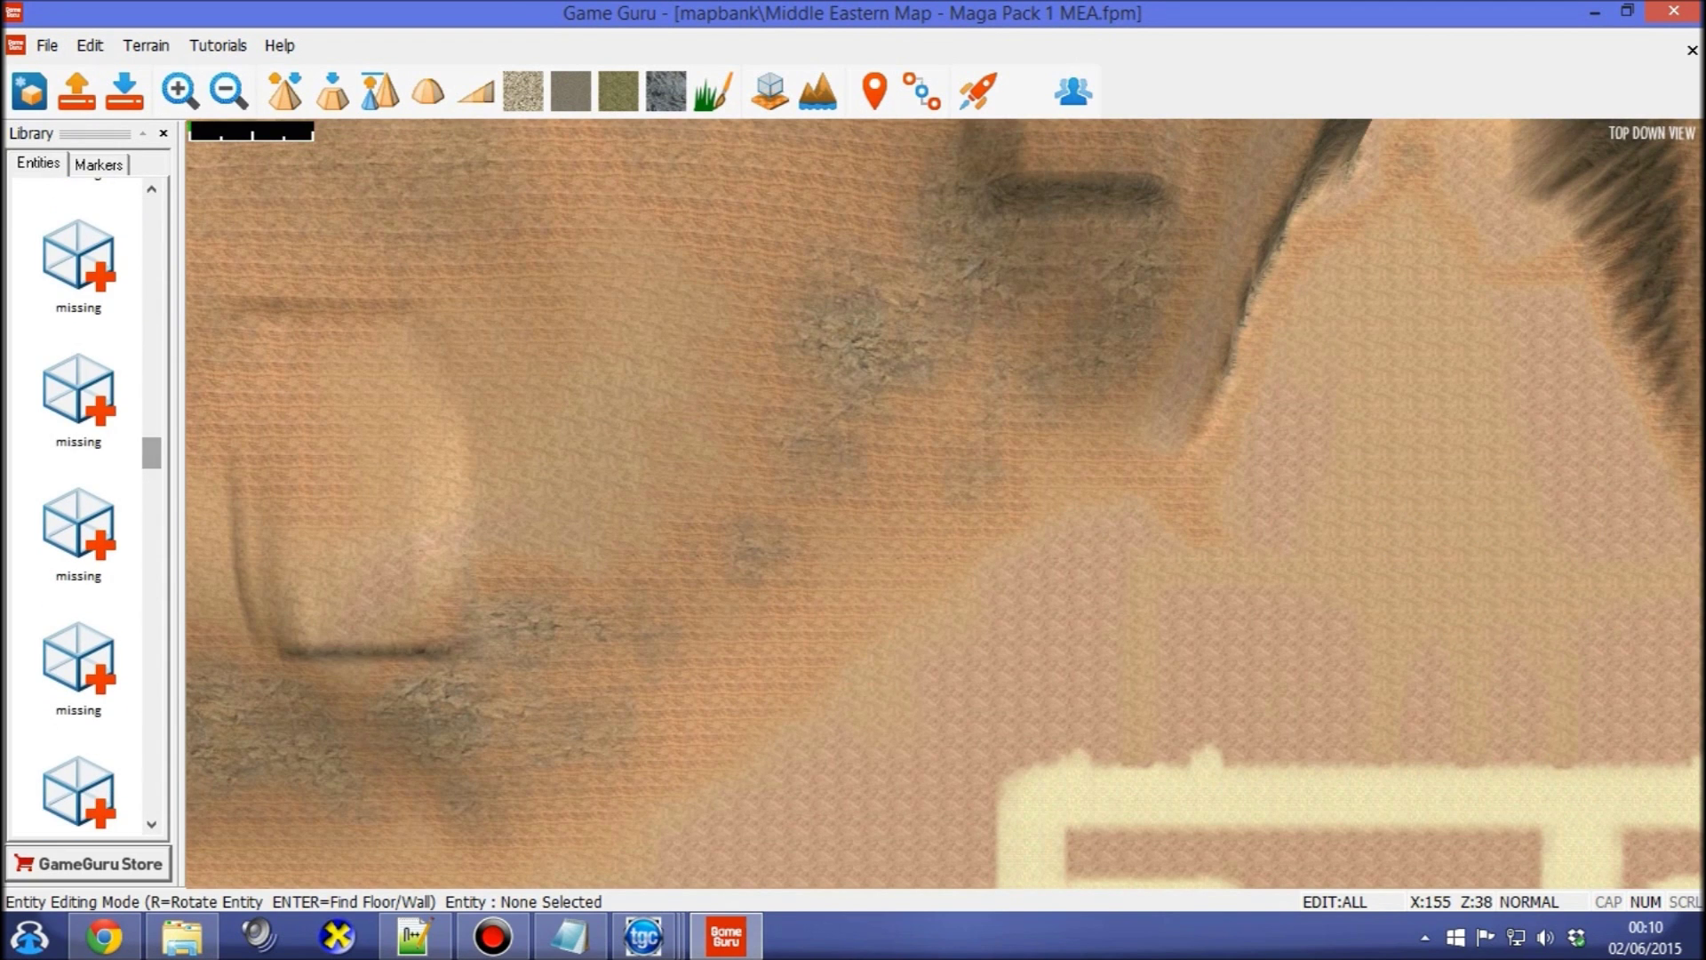
# In File Explorer, review the missing media entries in Middle Eastern Map - Maga Pack 1 MEA.log inside Files\mapbank, and close the log.
pyautogui.click(181, 936)
pyautogui.click(434, 208)
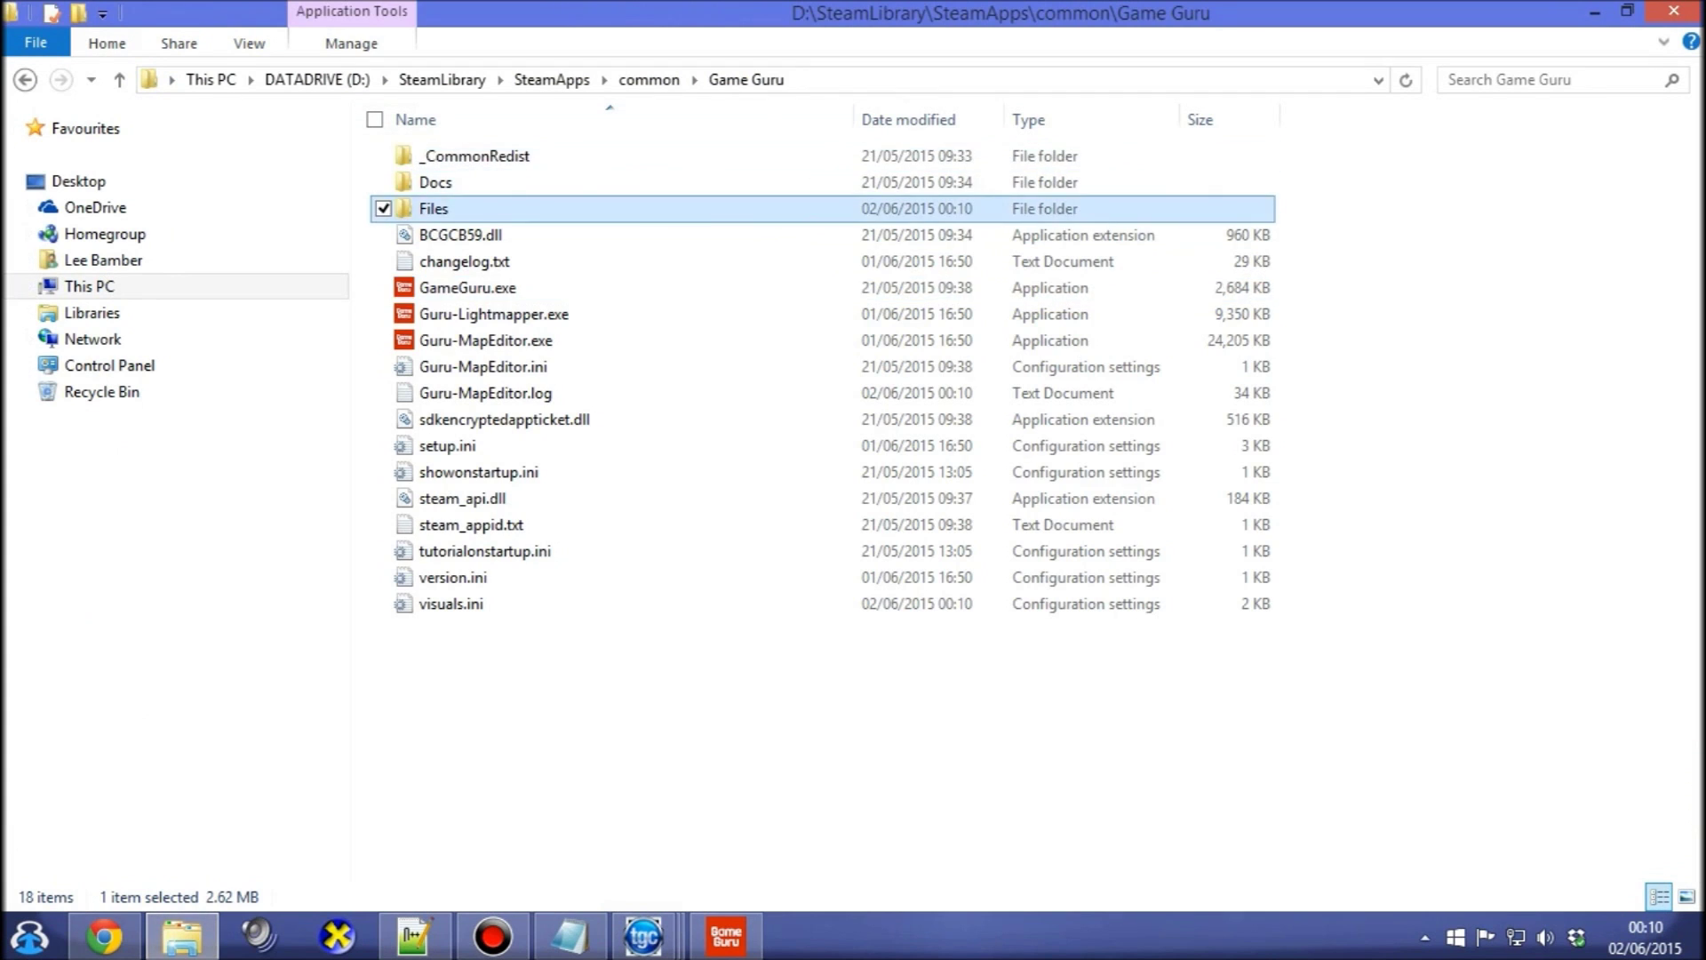
pyautogui.doubleClick(434, 208)
pyautogui.doubleClick(444, 392)
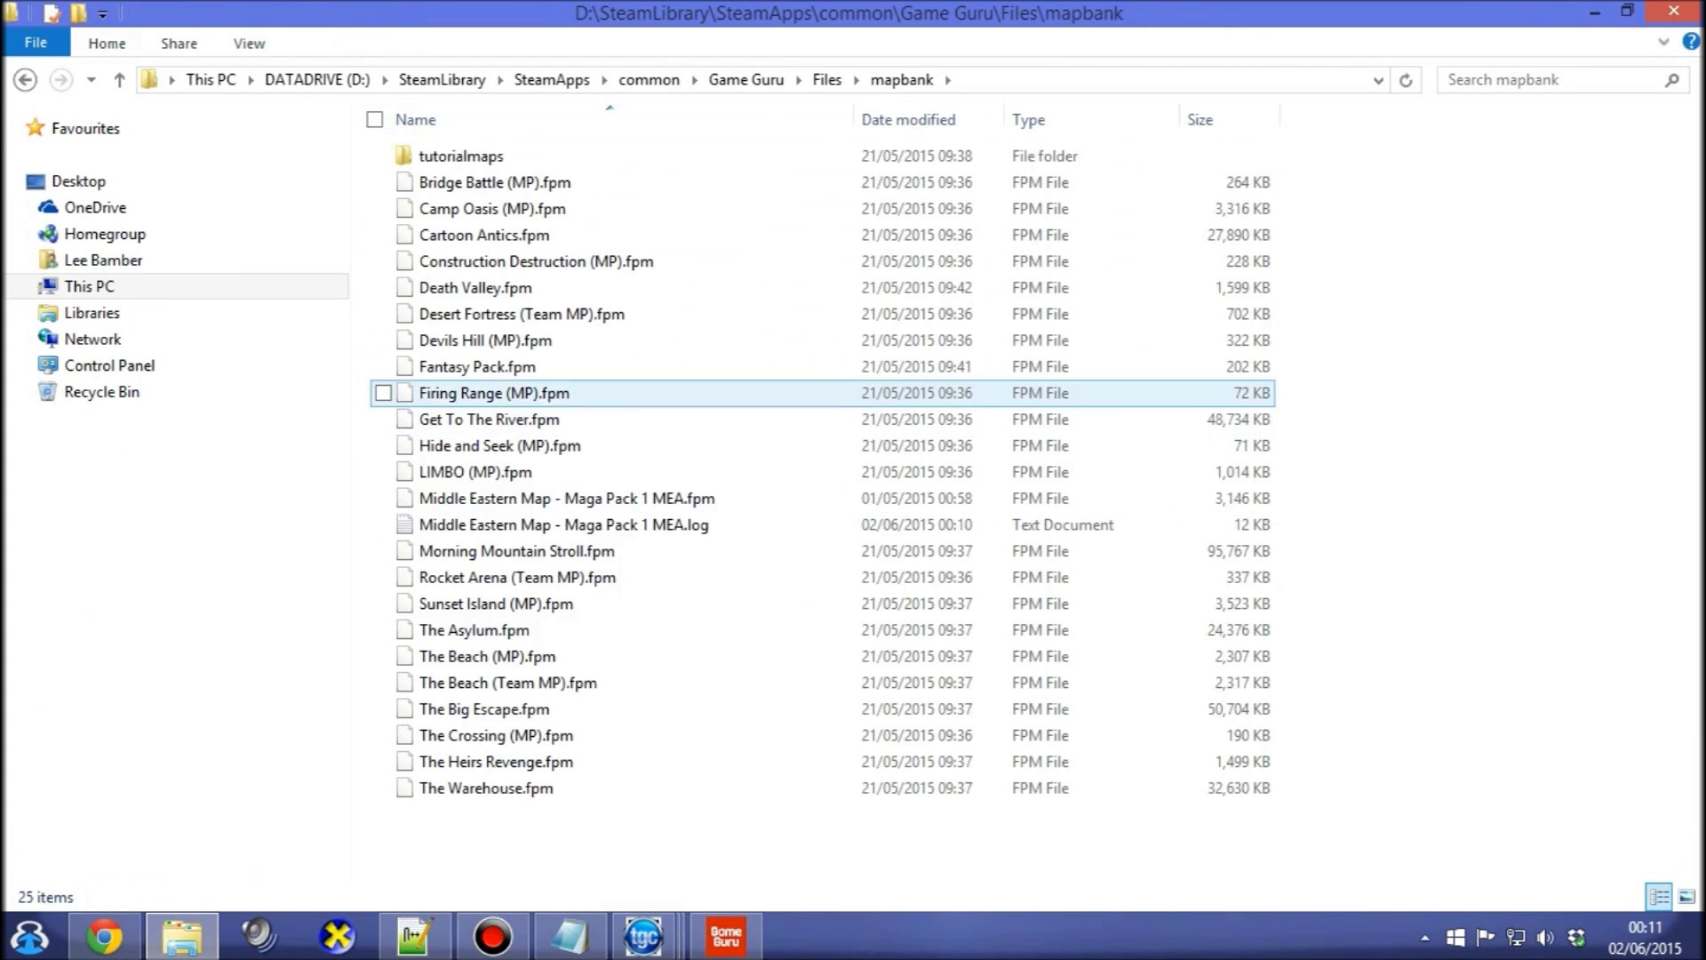
pyautogui.doubleClick(560, 525)
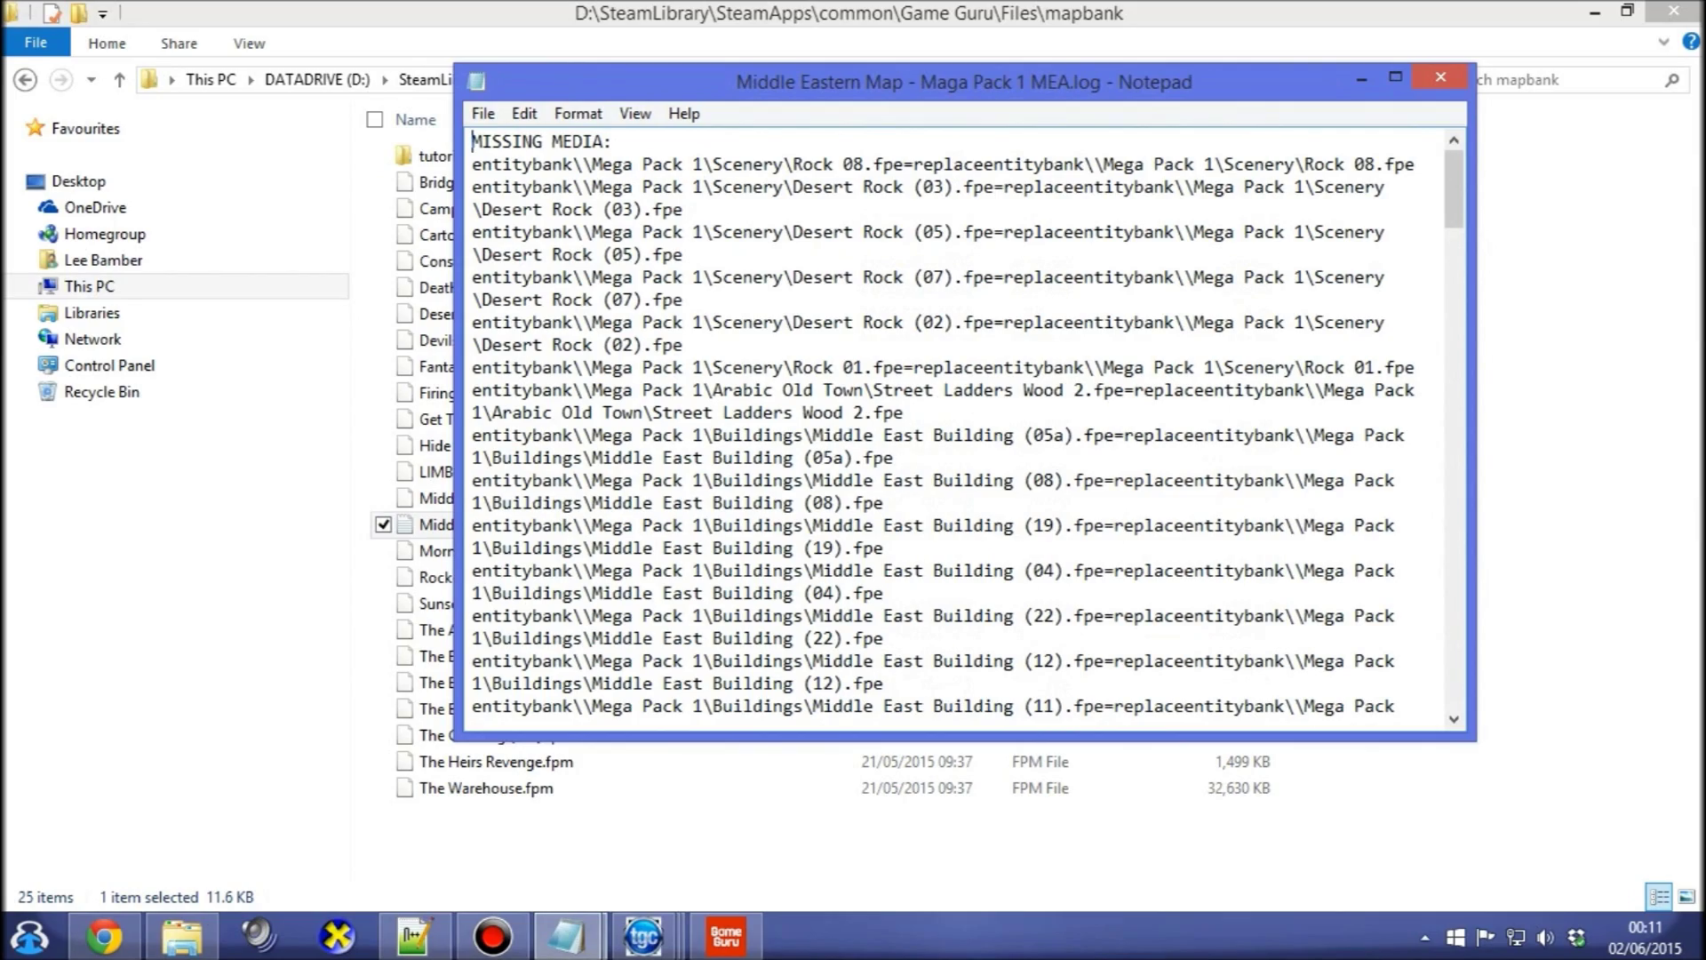
pyautogui.moveTo(1454, 188)
pyautogui.mouseDown()
pyautogui.moveTo(1454, 669)
pyautogui.moveTo(1454, 190)
pyautogui.mouseUp()
pyautogui.moveTo(481, 164); pyautogui.dragTo(904, 164)
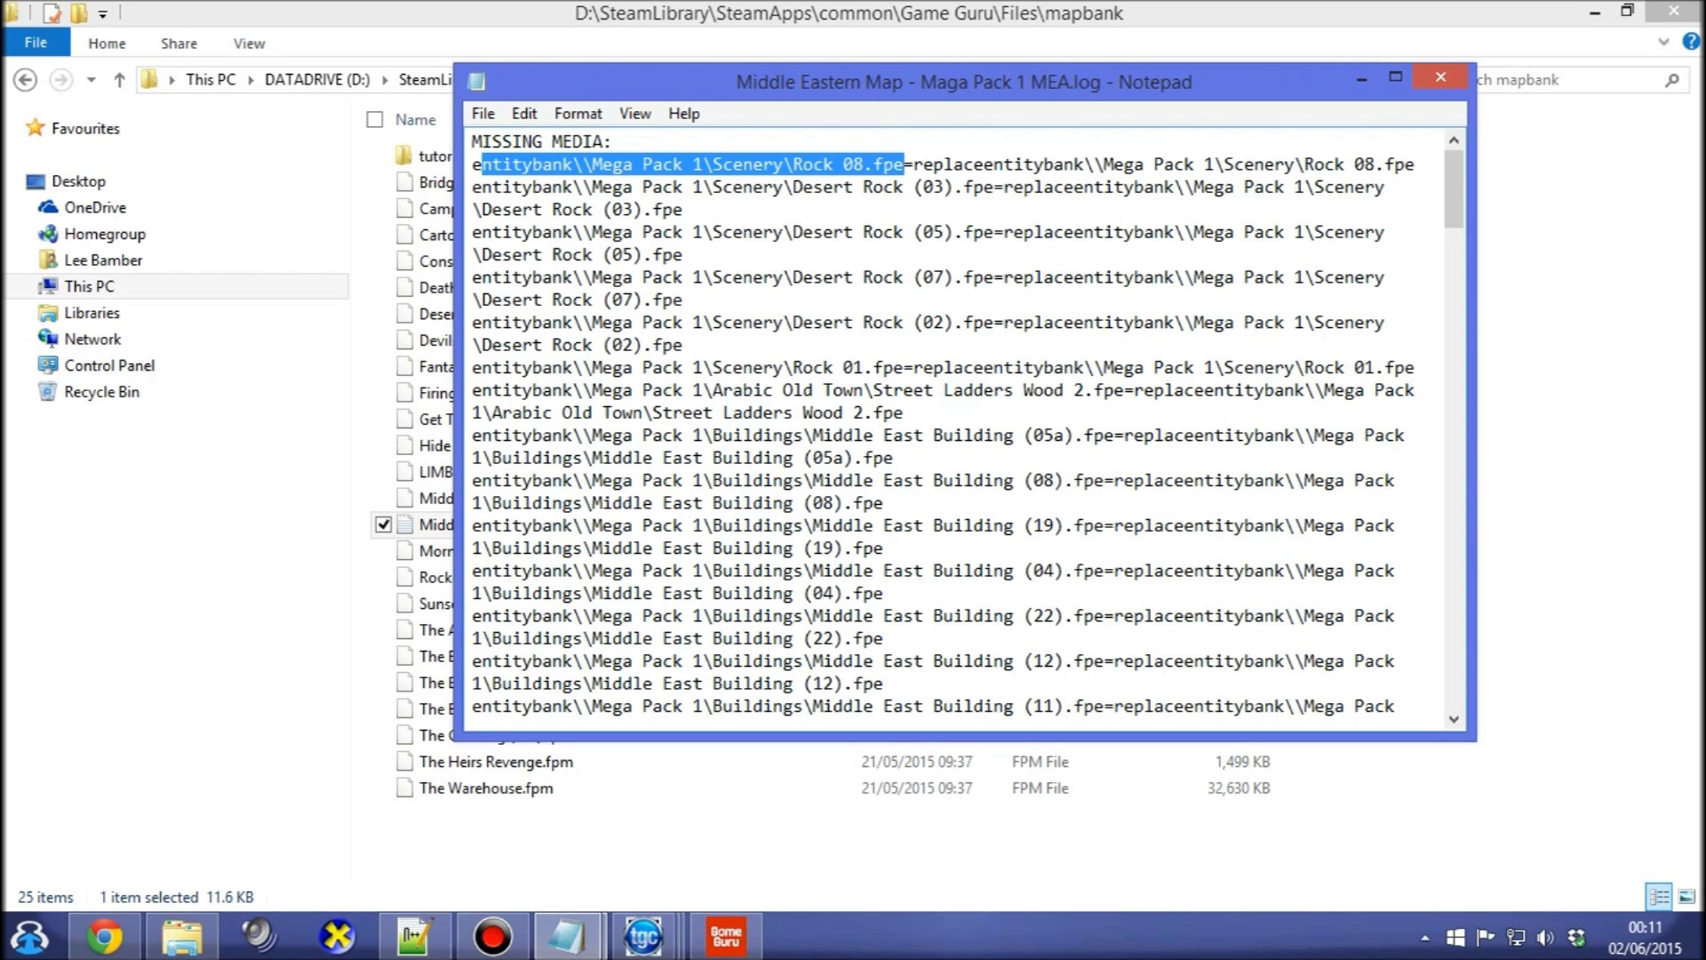
pyautogui.click(1440, 77)
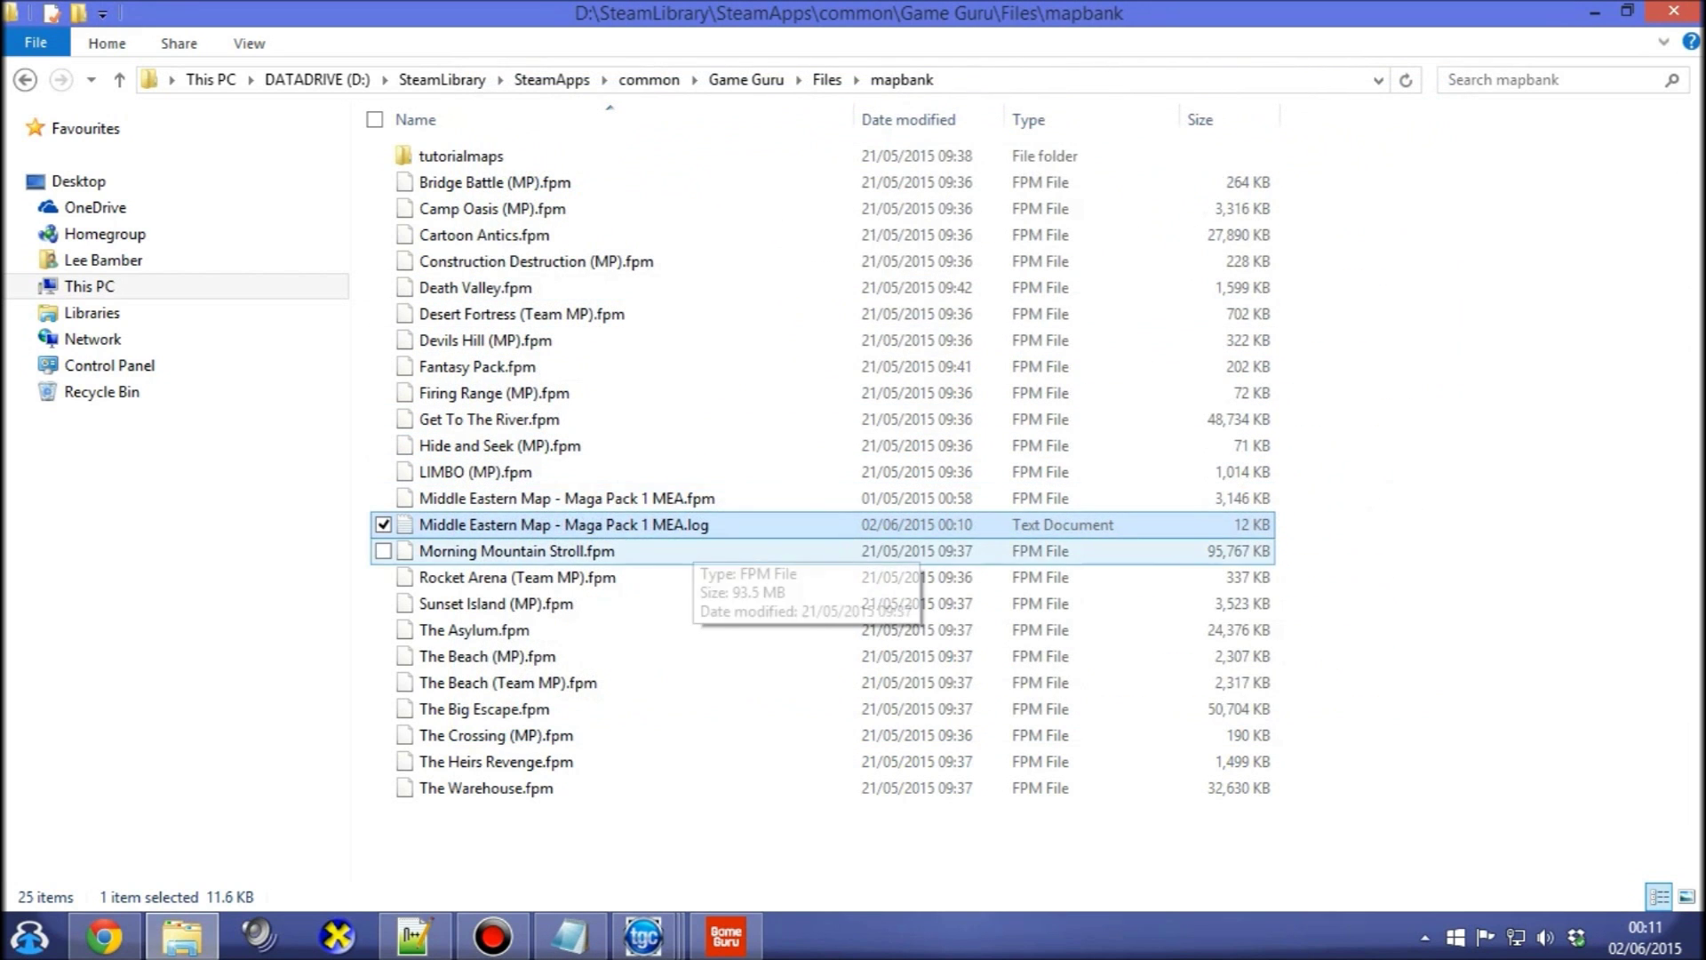
# Rename the map's log file to Middle Eastern Map - Maga Pack 1 MEA.replace.
pyautogui.click(693, 524)
pyautogui.click(701, 525)
pyautogui.press('BackSpace')
pyautogui.press('BackSpace')
pyautogui.press('BackSpace')
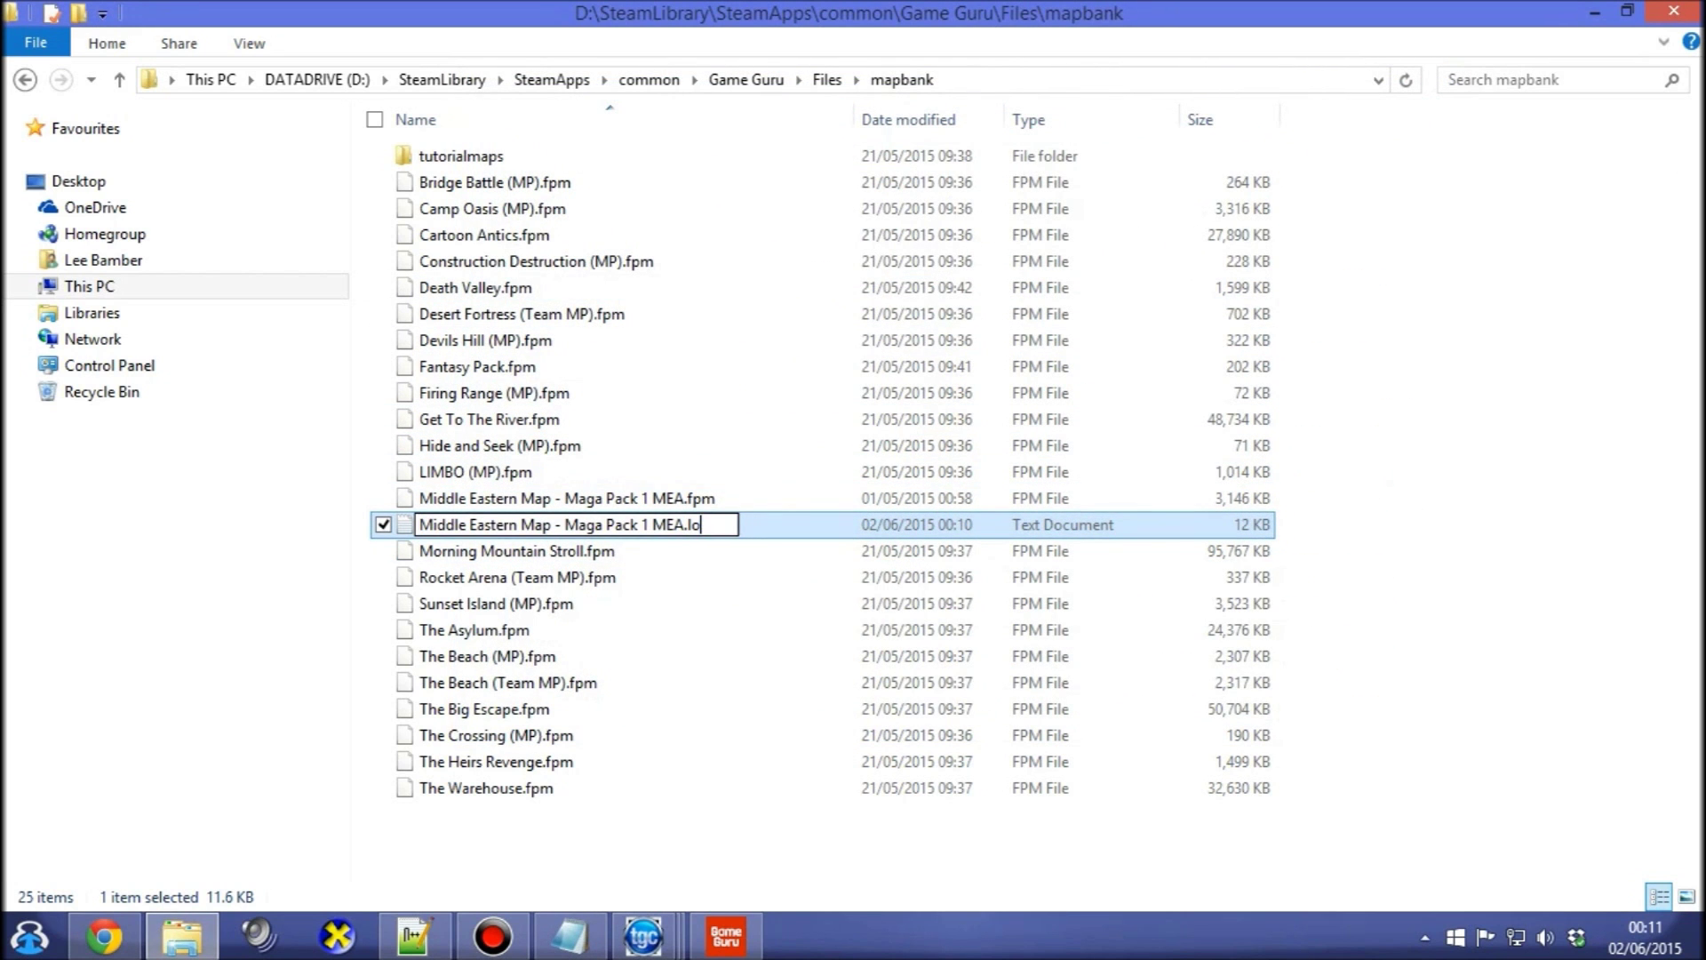
pyautogui.write('replace')
pyautogui.press('Return')
pyautogui.press('Return')
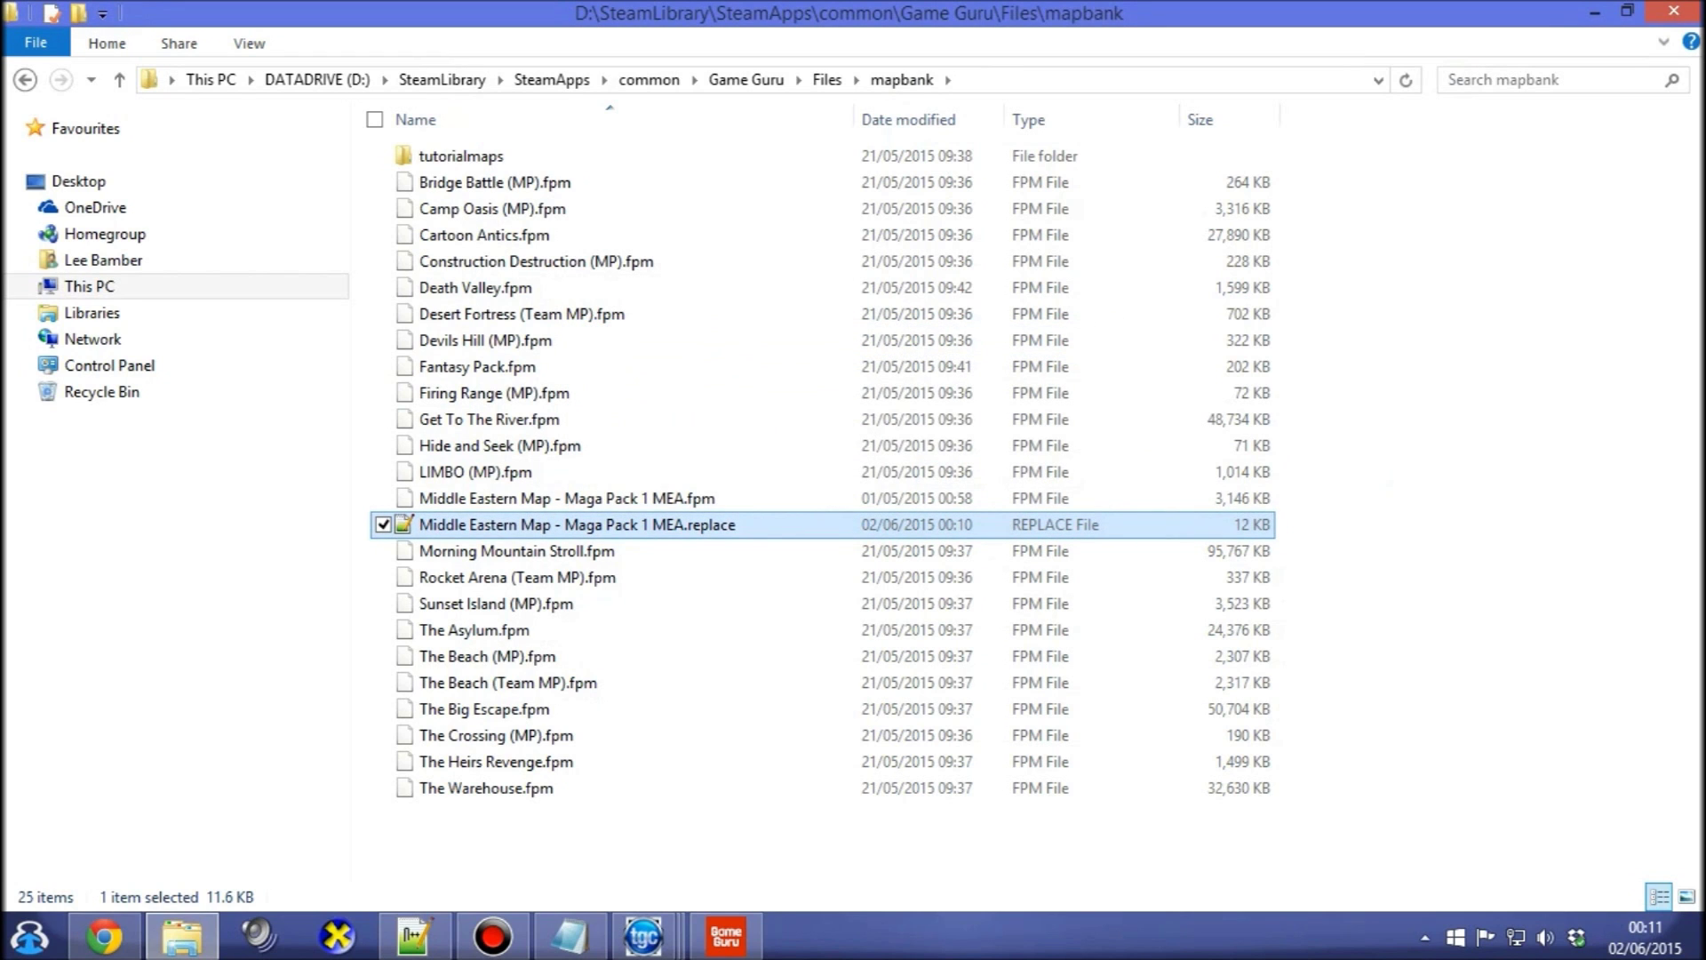
# Open the .replace file in Notepad++ and examine the Mega Pack 1 folder path in the first entry.
pyautogui.press('Return')
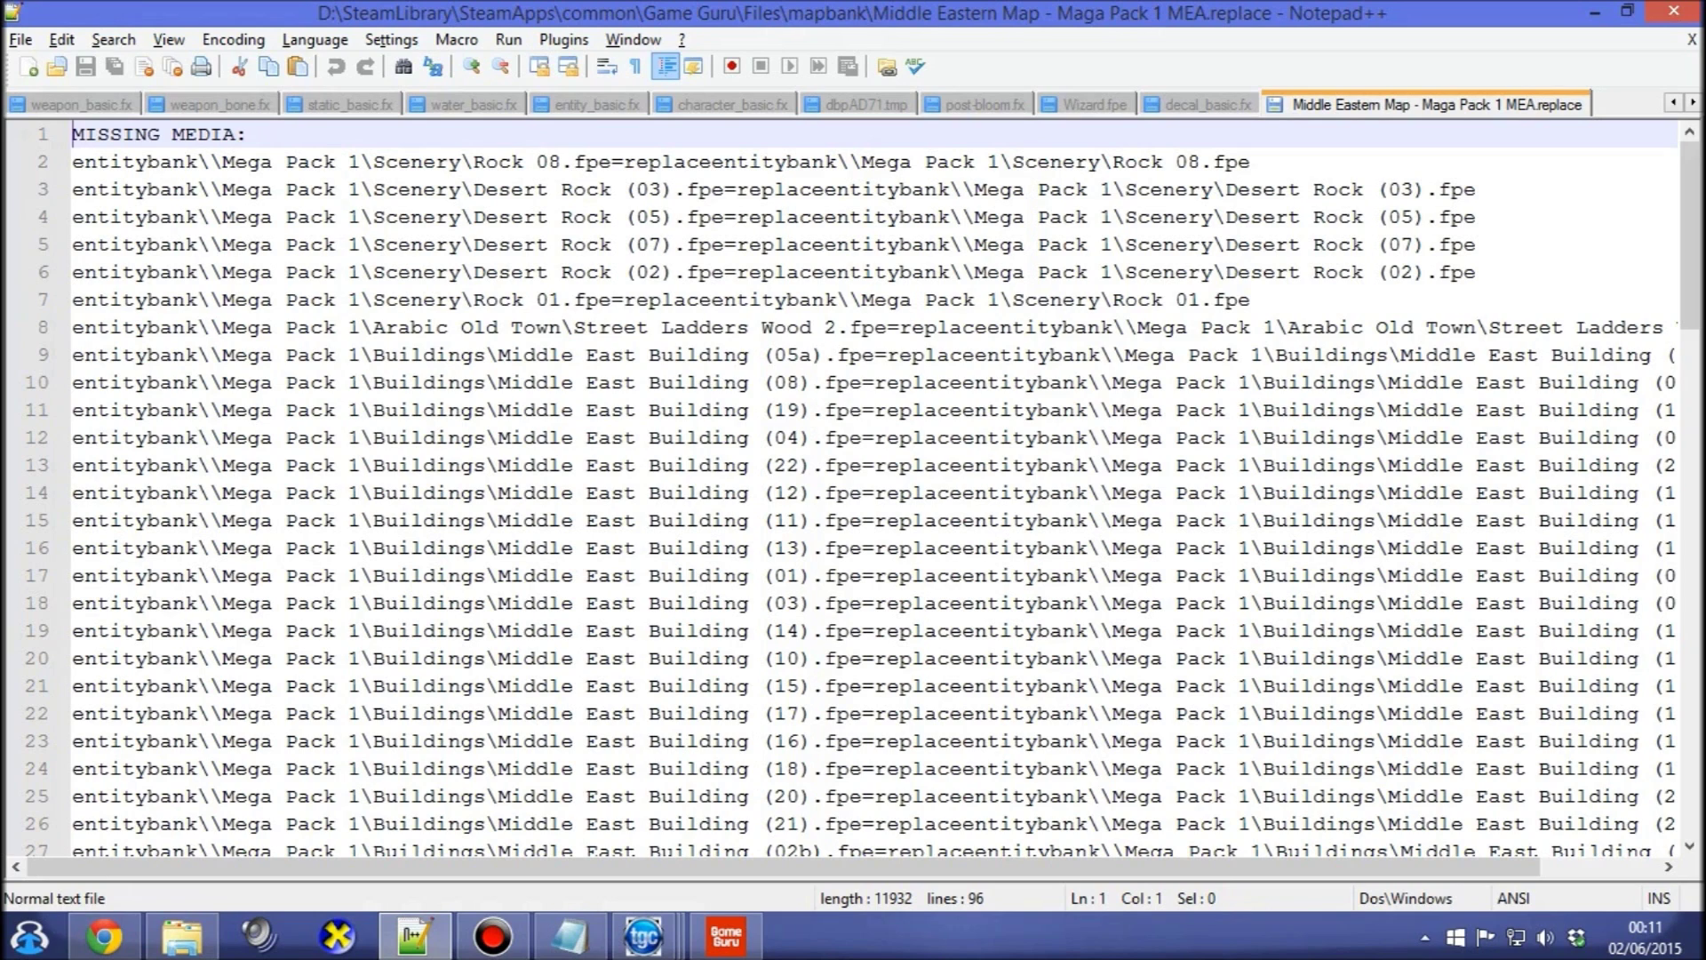
pyautogui.moveTo(84, 162); pyautogui.dragTo(1252, 161)
pyautogui.click(474, 162)
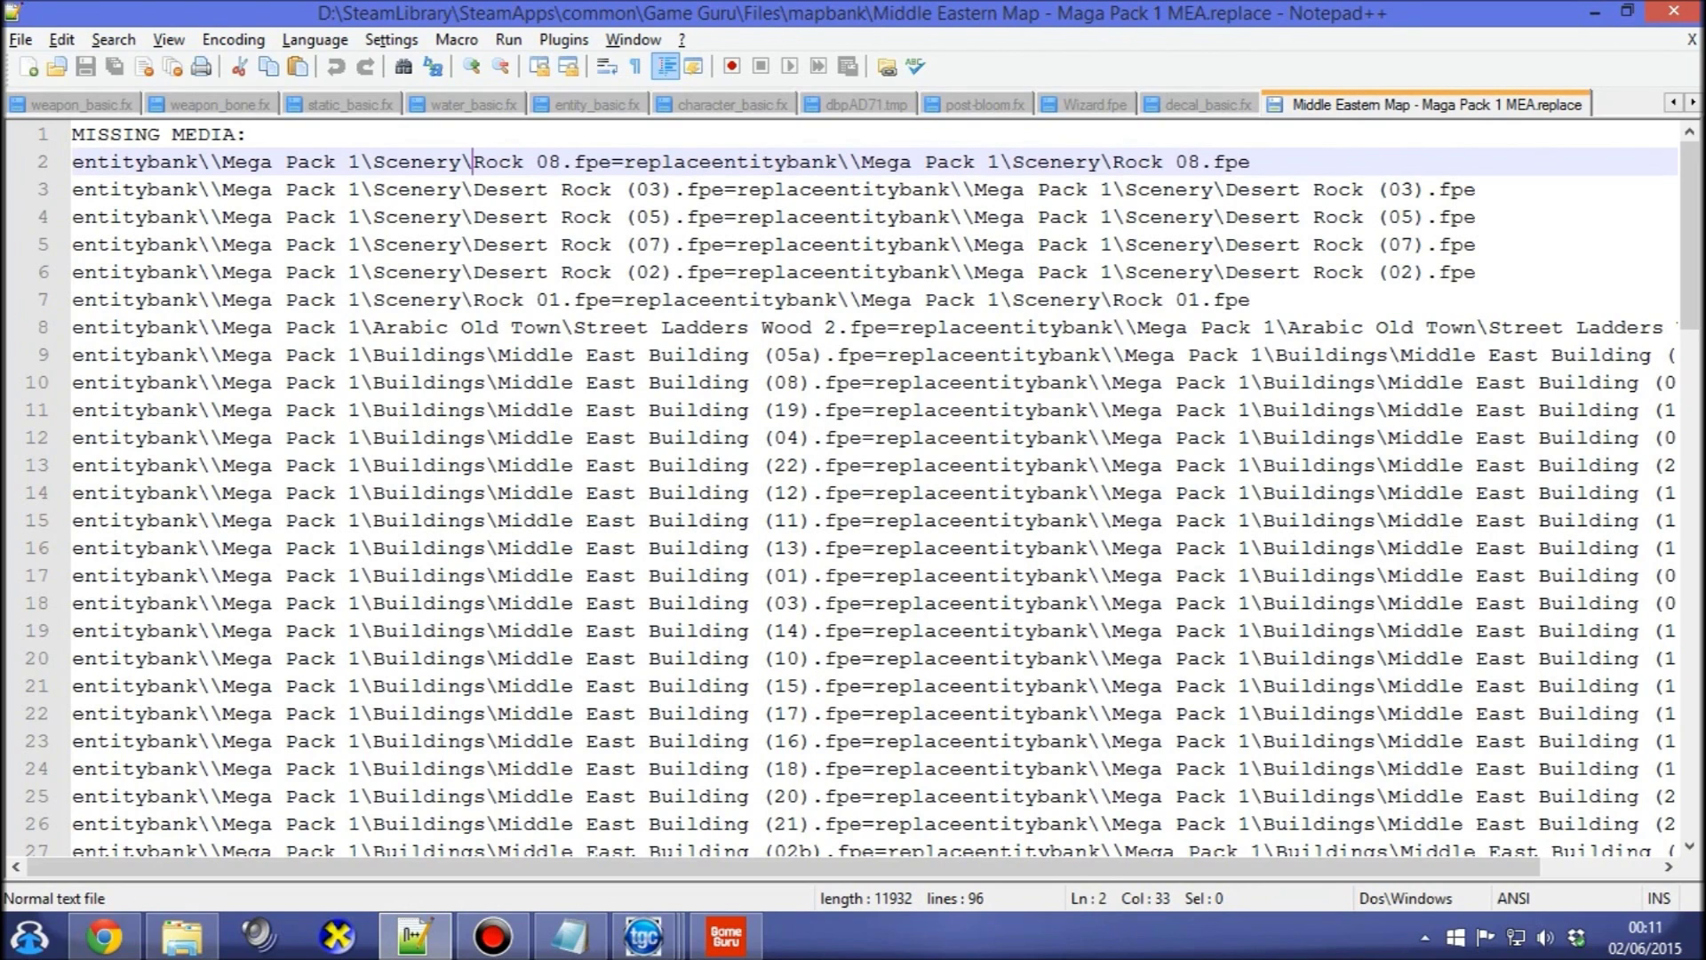
pyautogui.click(221, 162)
pyautogui.moveTo(222, 162); pyautogui.dragTo(360, 162)
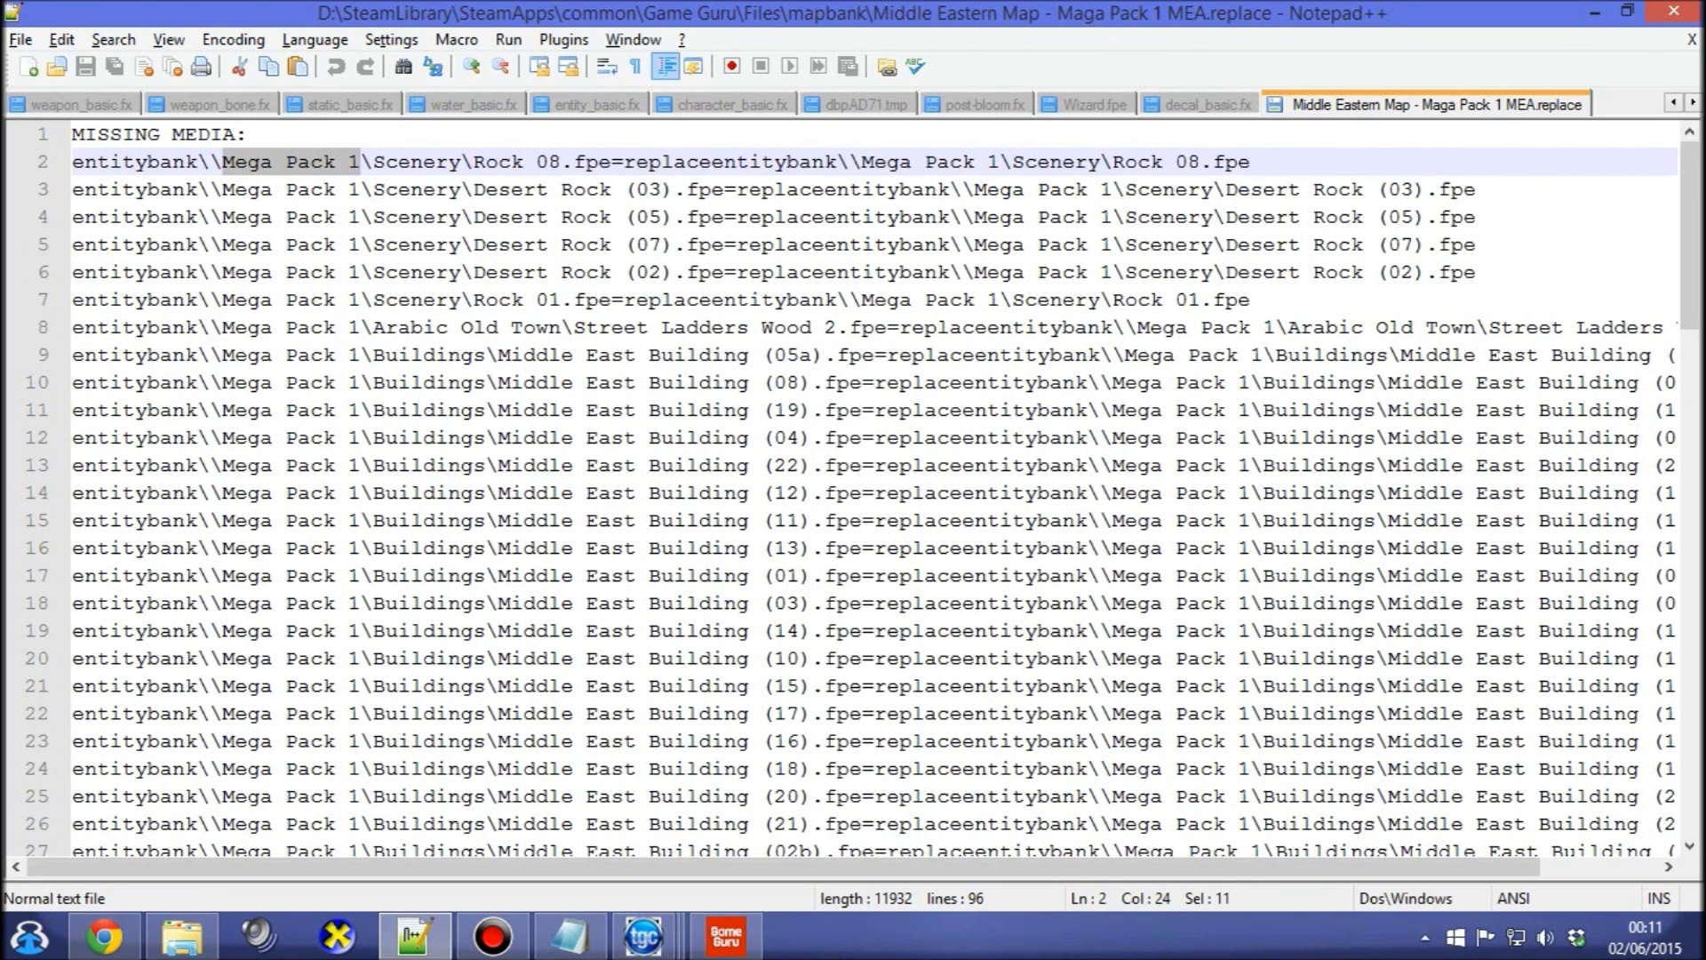
pyautogui.click(247, 134)
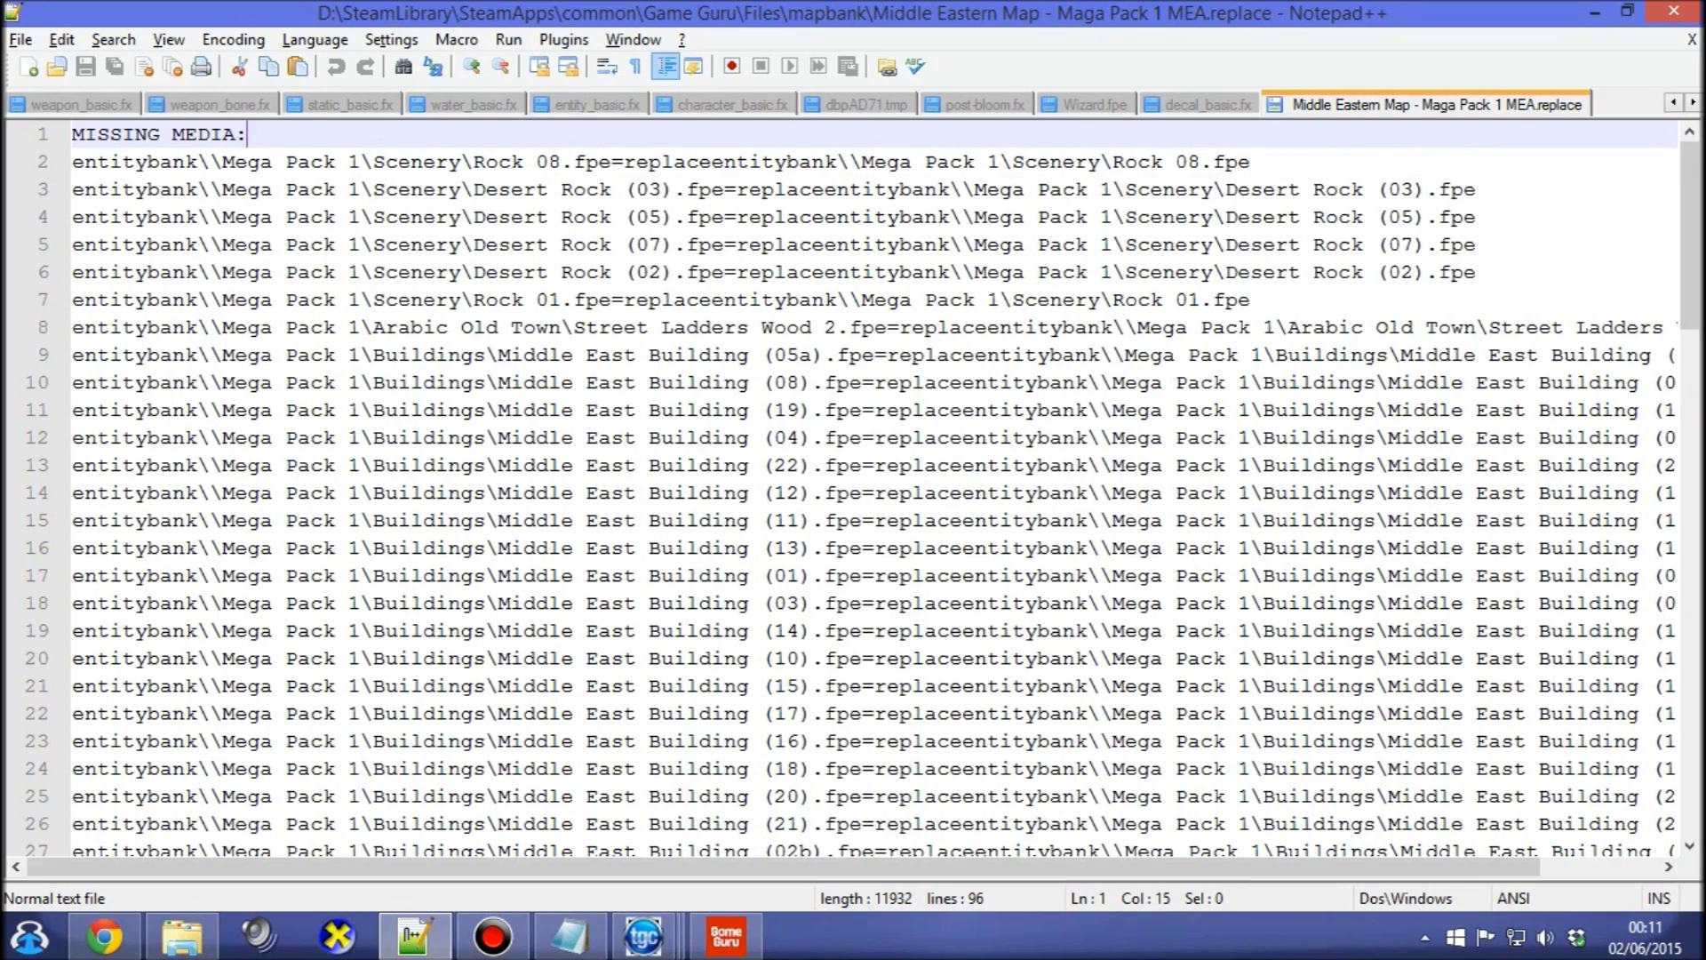
# Set up a text replacement that finds =replaceentitybank\\ and substitutes =entitybank\\.
pyautogui.moveTo(613, 162); pyautogui.dragTo(860, 162)
pyautogui.hotkey('ctrl', 'c')
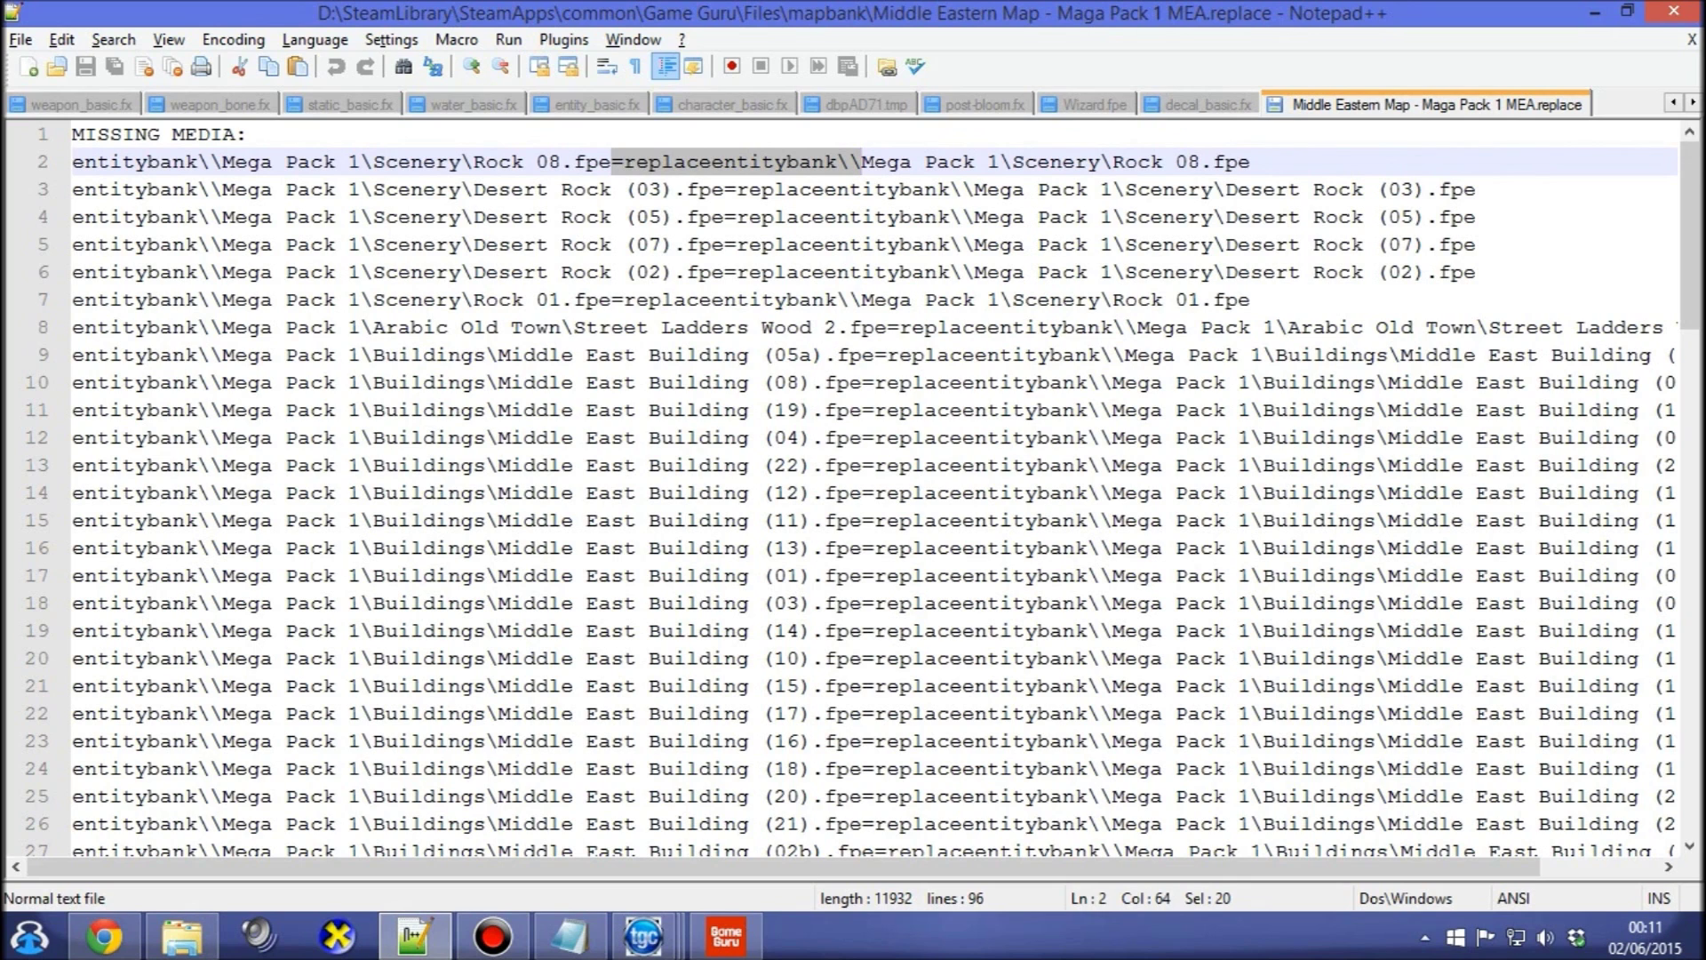
pyautogui.click(246, 134)
pyautogui.click(113, 39)
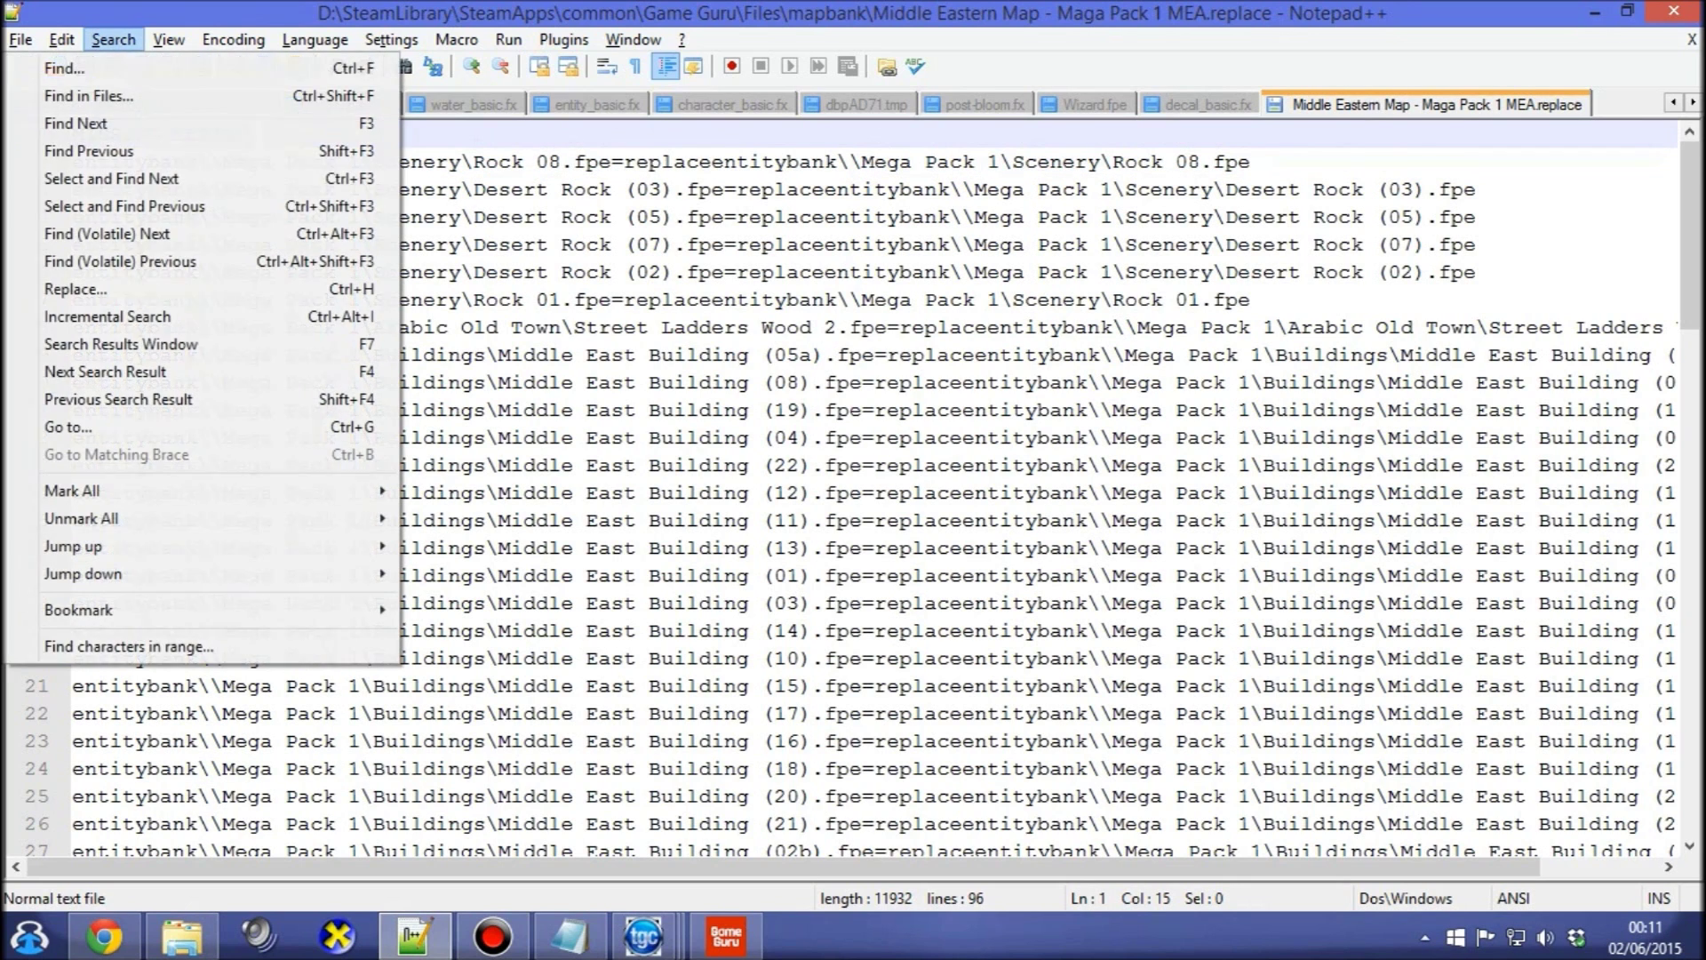
pyautogui.click(114, 289)
pyautogui.hotkey('ctrl', 'v')
pyautogui.press('Tab')
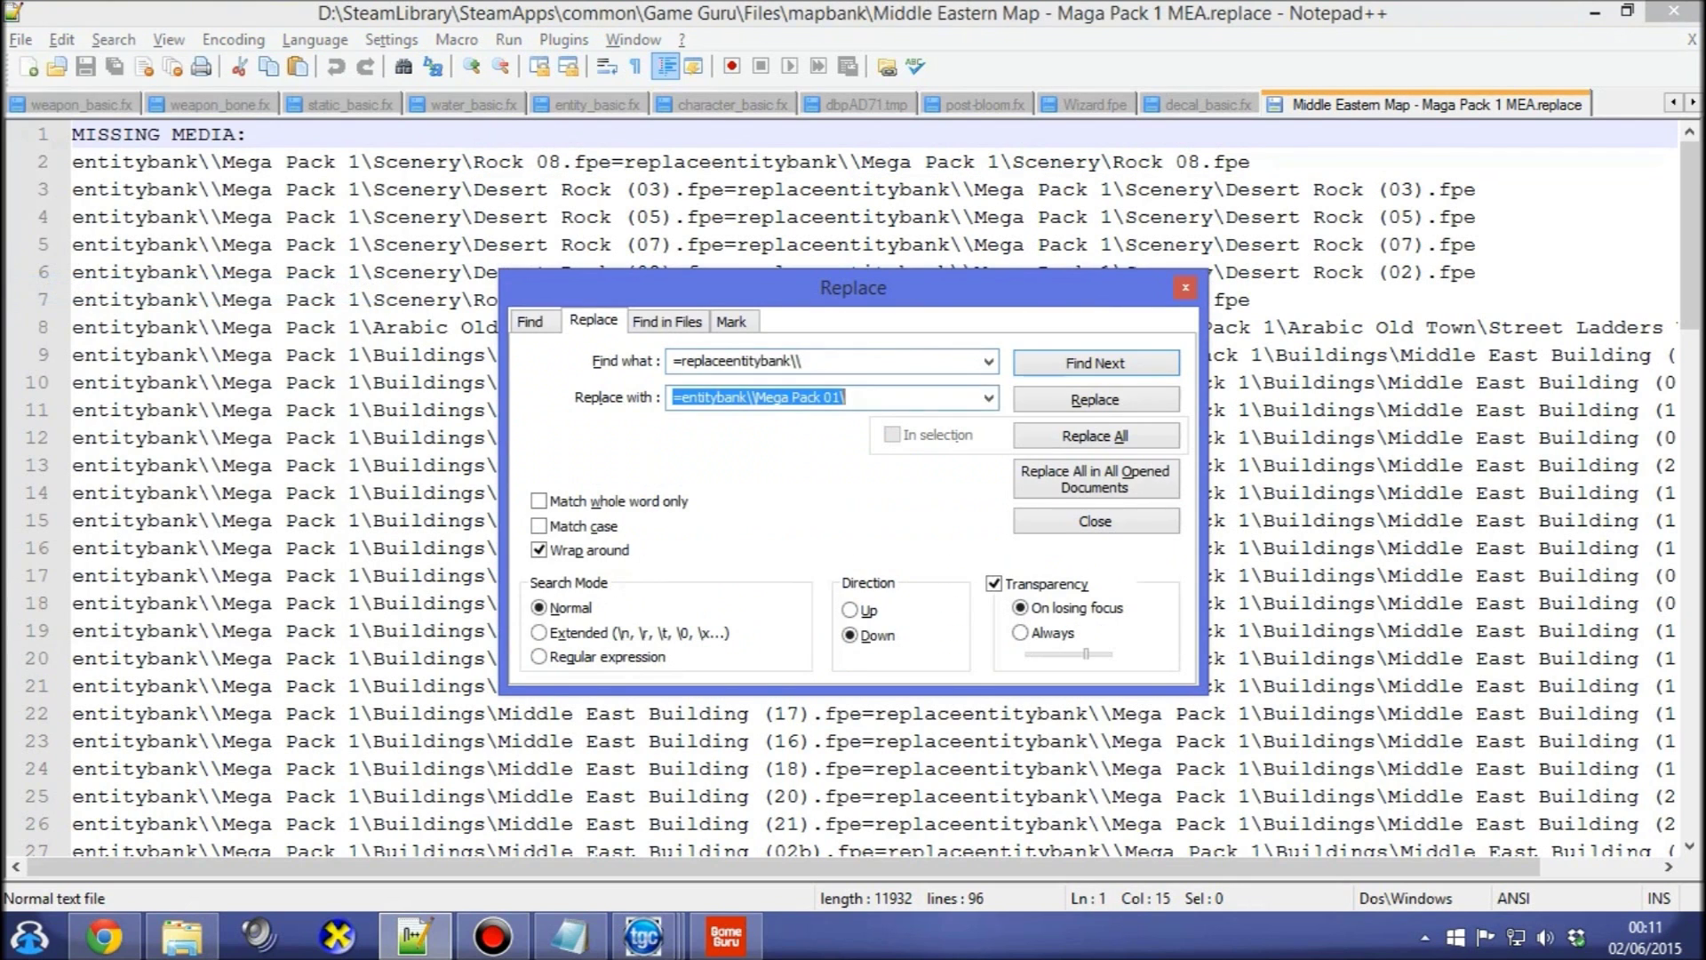
pyautogui.hotkey('ctrl', 'v')
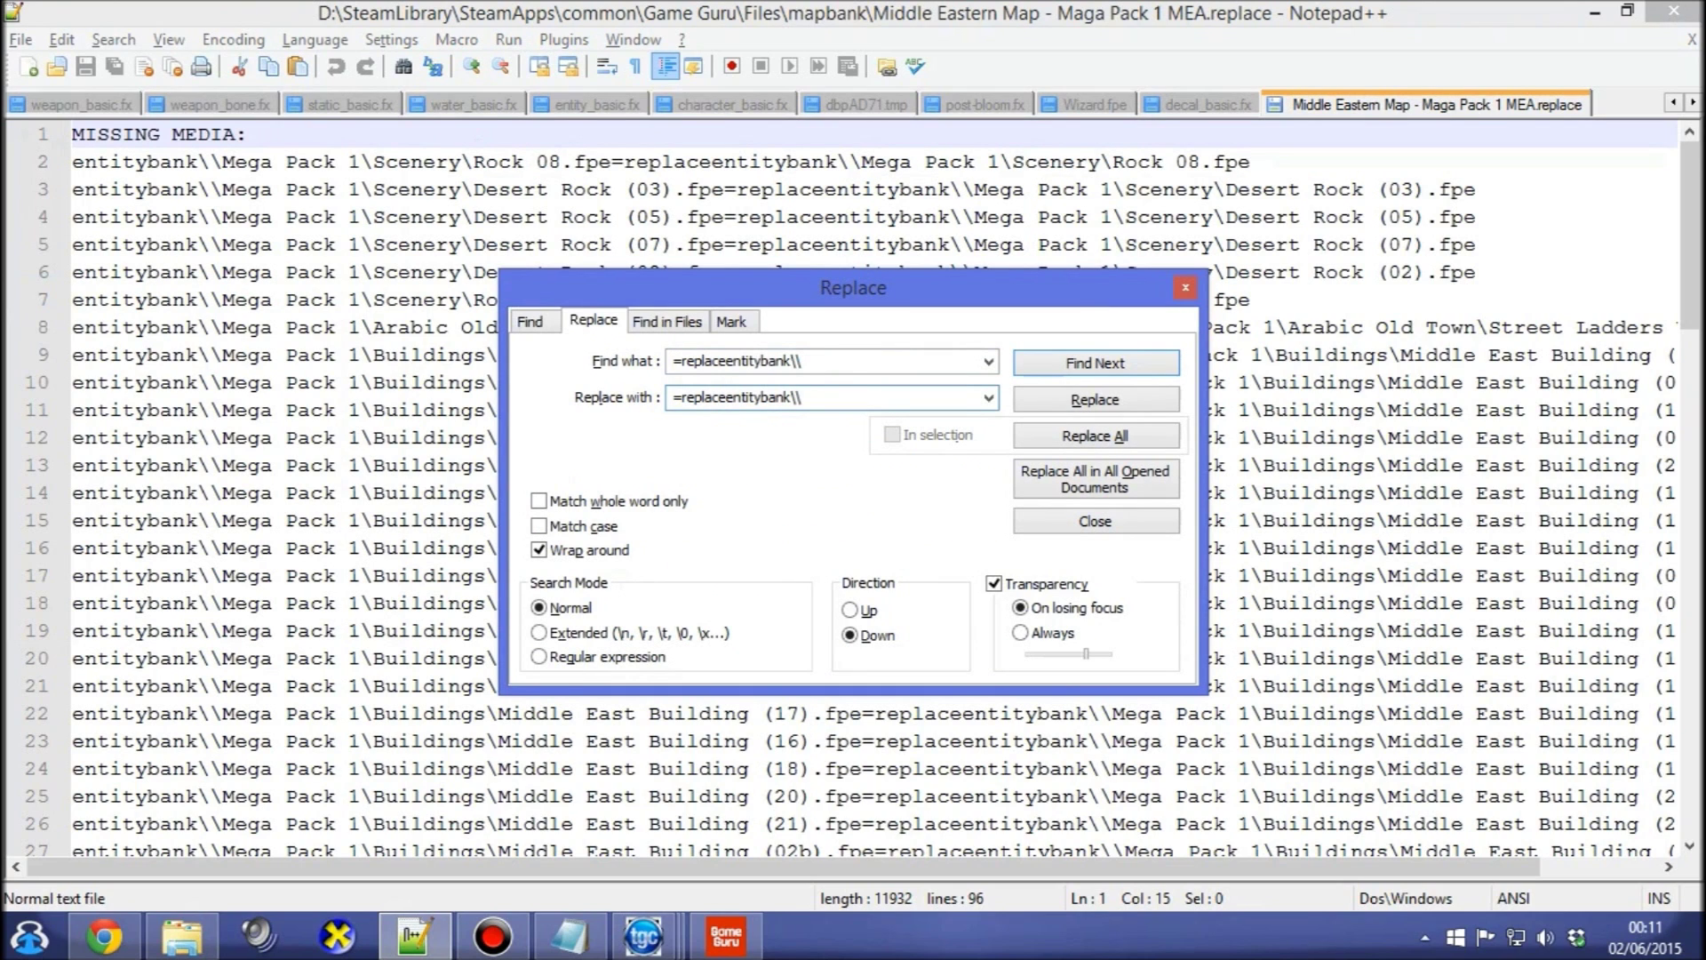
pyautogui.press('Delete')
pyautogui.press('Delete')
pyautogui.press('Delete')
pyautogui.press('Delete')
pyautogui.press('Delete')
pyautogui.press('Delete')
pyautogui.press('Delete')
# Extend the search text of the replacement to =replaceentitybank\\Mega Pack 1\.
pyautogui.moveTo(725, 189); pyautogui.dragTo(1125, 189)
pyautogui.hotkey('ctrl', 'c')
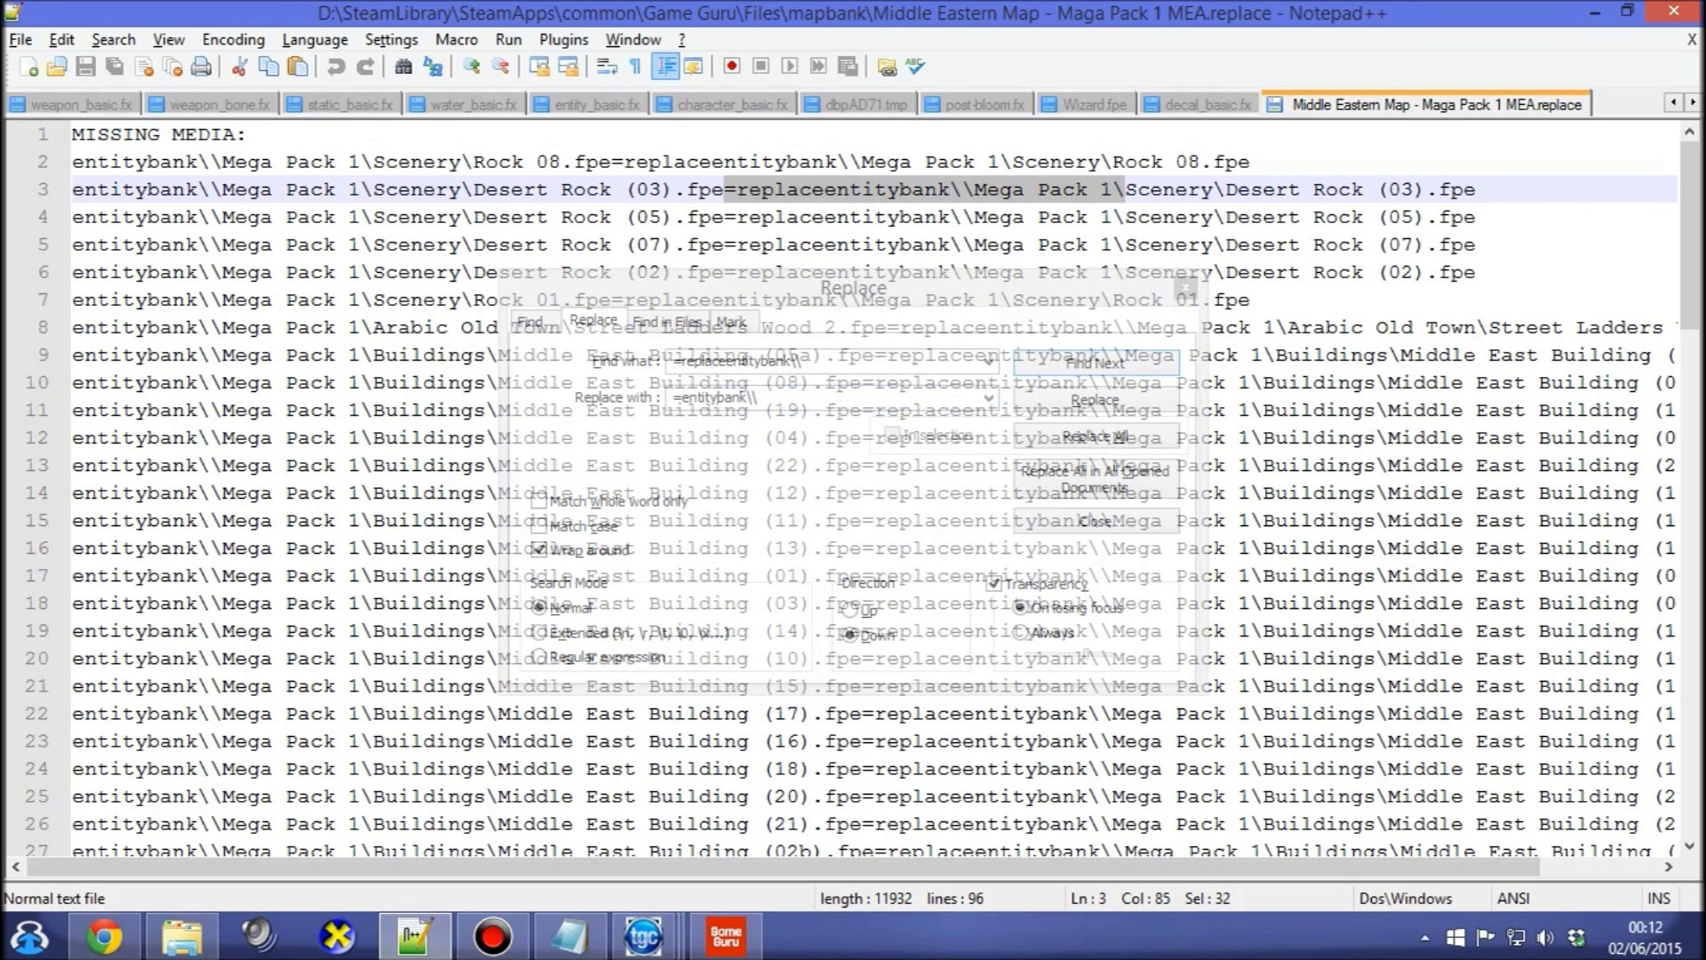
pyautogui.click(804, 361)
pyautogui.hotkey('ctrl', 'a')
pyautogui.write('=replaceentitybank\\Mega Pack 1\\')
# Set the replacement text to =entitybank\\Mega Pack 01\.
pyautogui.click(682, 395)
pyautogui.hotkey('ctrl', 'a')
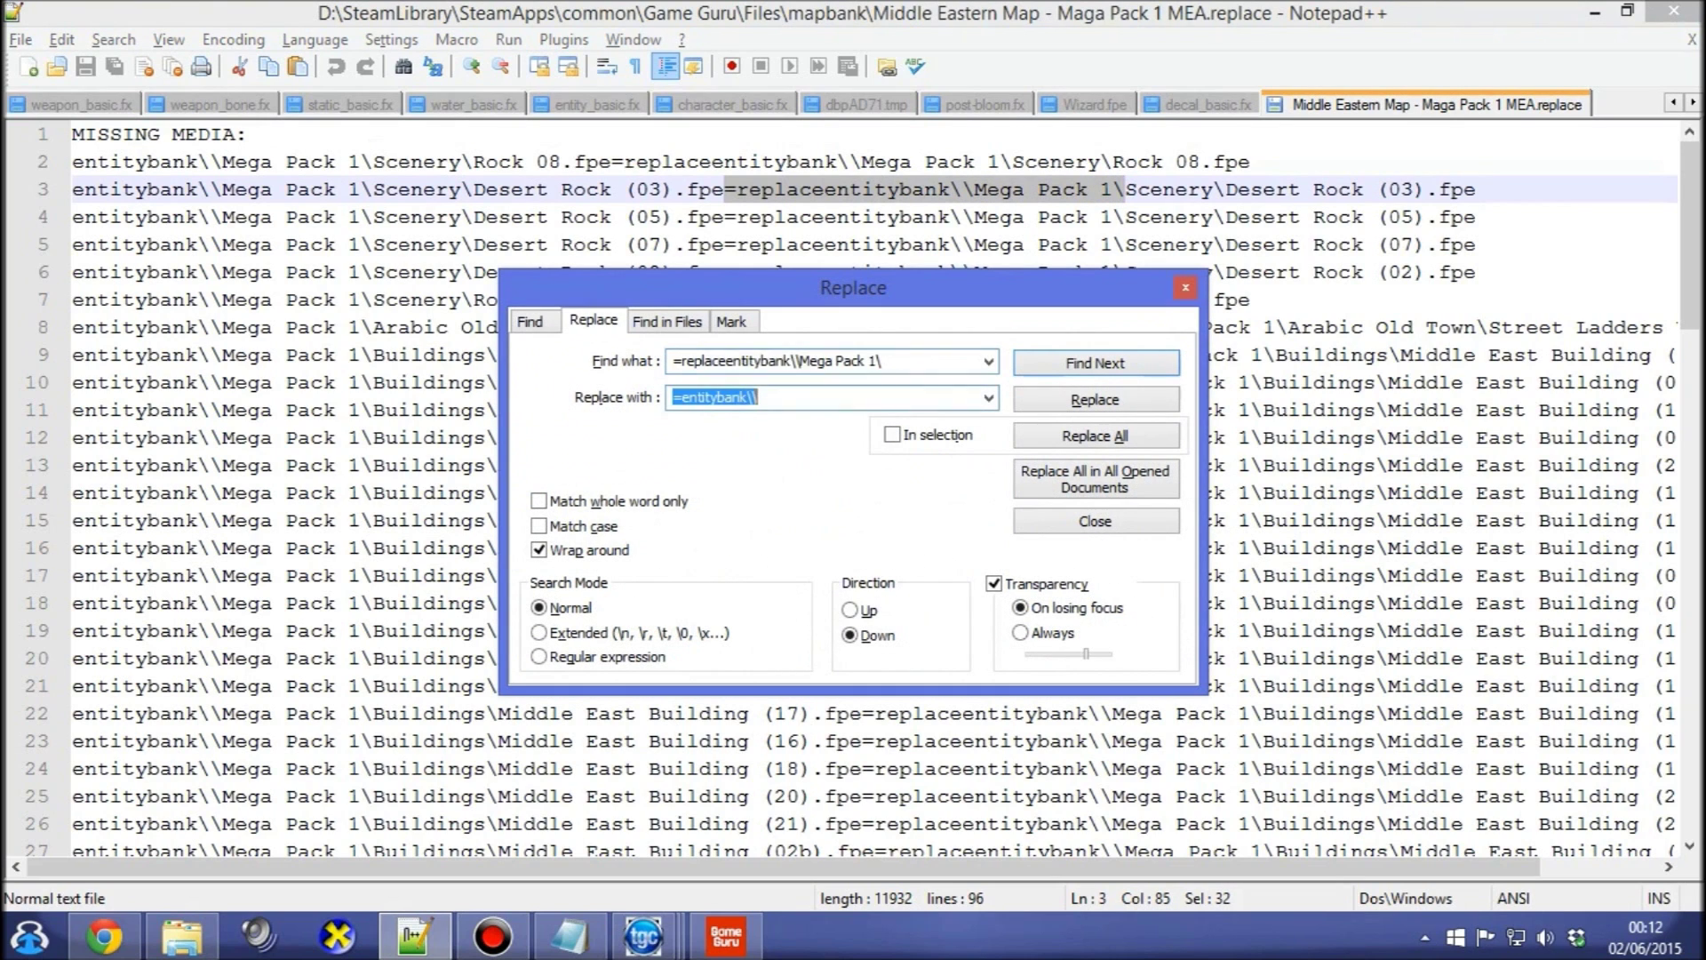
pyautogui.hotkey('ctrl', 'v')
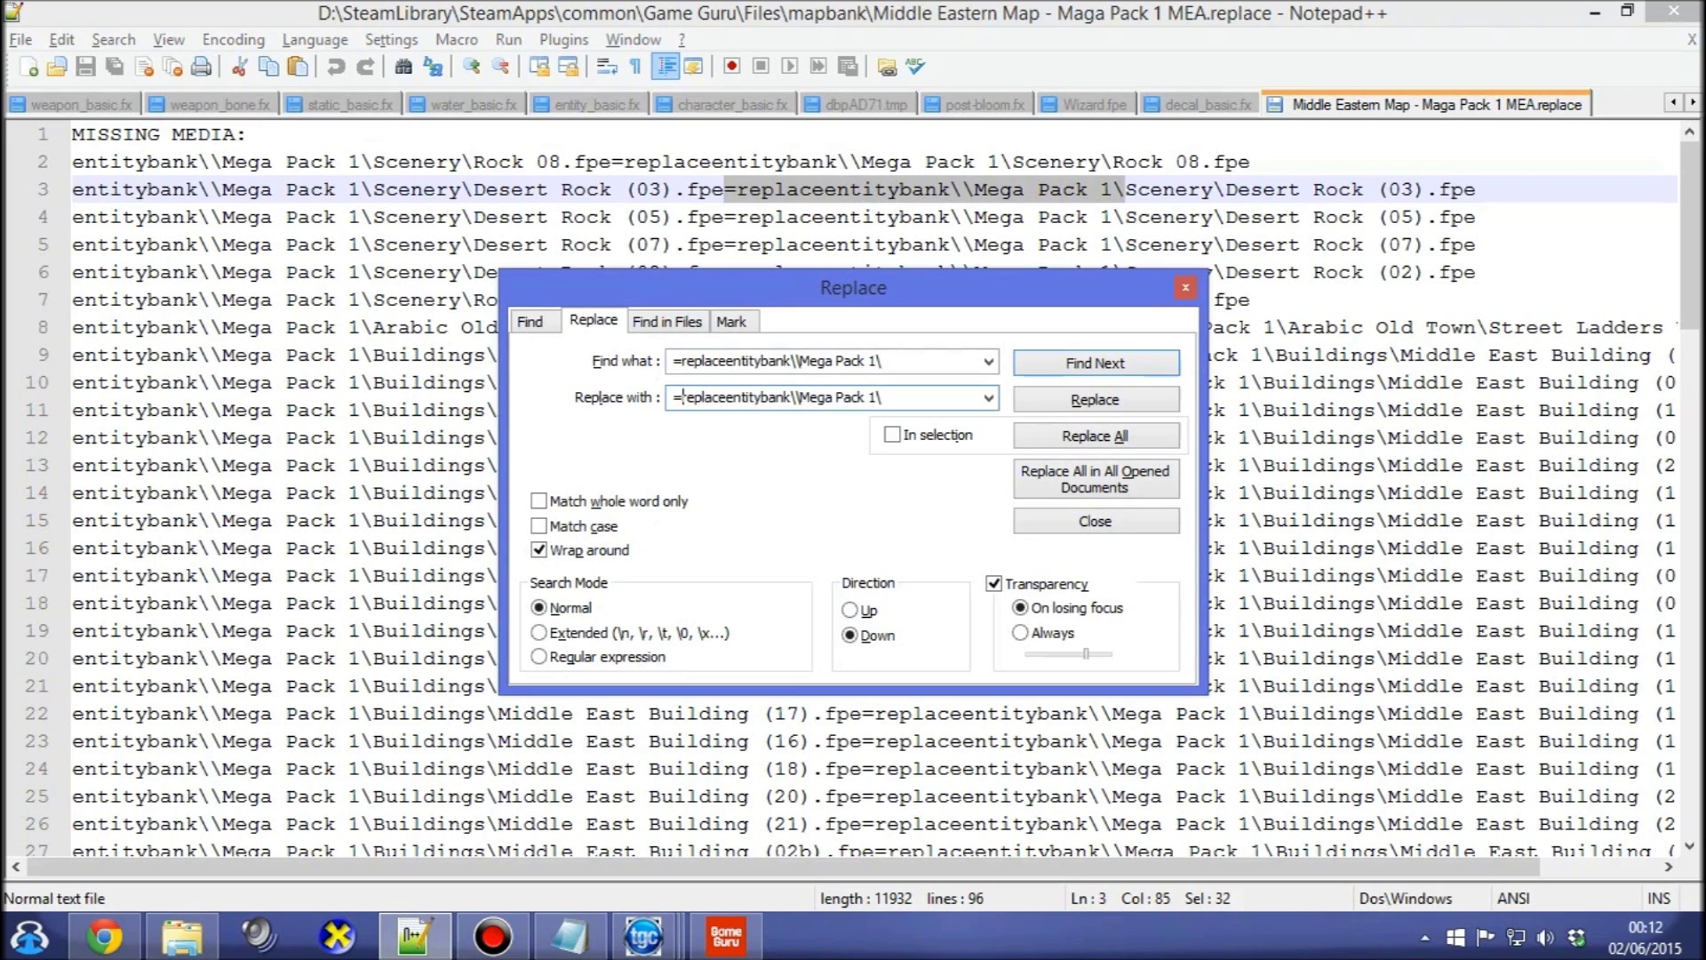
pyautogui.press('Delete')
pyautogui.press('Delete')
pyautogui.press('Delete')
pyautogui.press('Delete')
pyautogui.press('Delete')
pyautogui.press('Delete')
pyautogui.press('Delete')
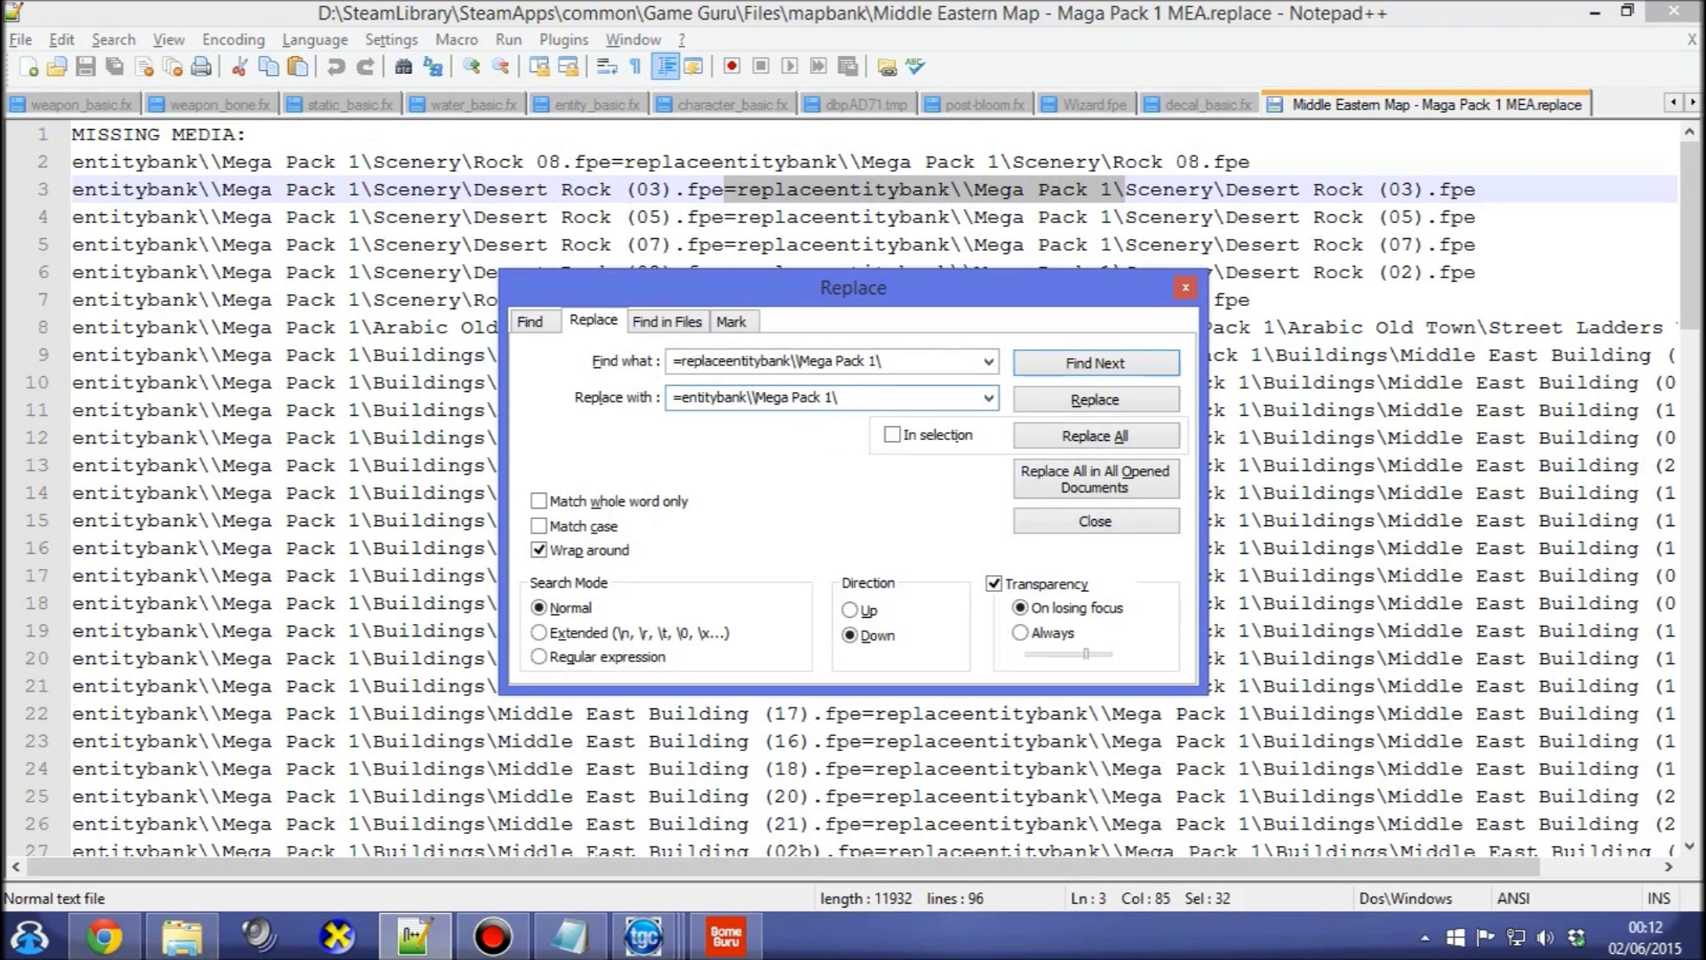
pyautogui.press('Right')
pyautogui.press('Right')
pyautogui.press('Right')
pyautogui.press('Right')
pyautogui.press('Right')
pyautogui.press('Right')
pyautogui.press('Right')
pyautogui.press('Right')
pyautogui.write('0')
# Replace all matches in the file with the corrected Mega Pack 01 path and close the Replace dialog.
pyautogui.hotkey('shift', 'Tab')
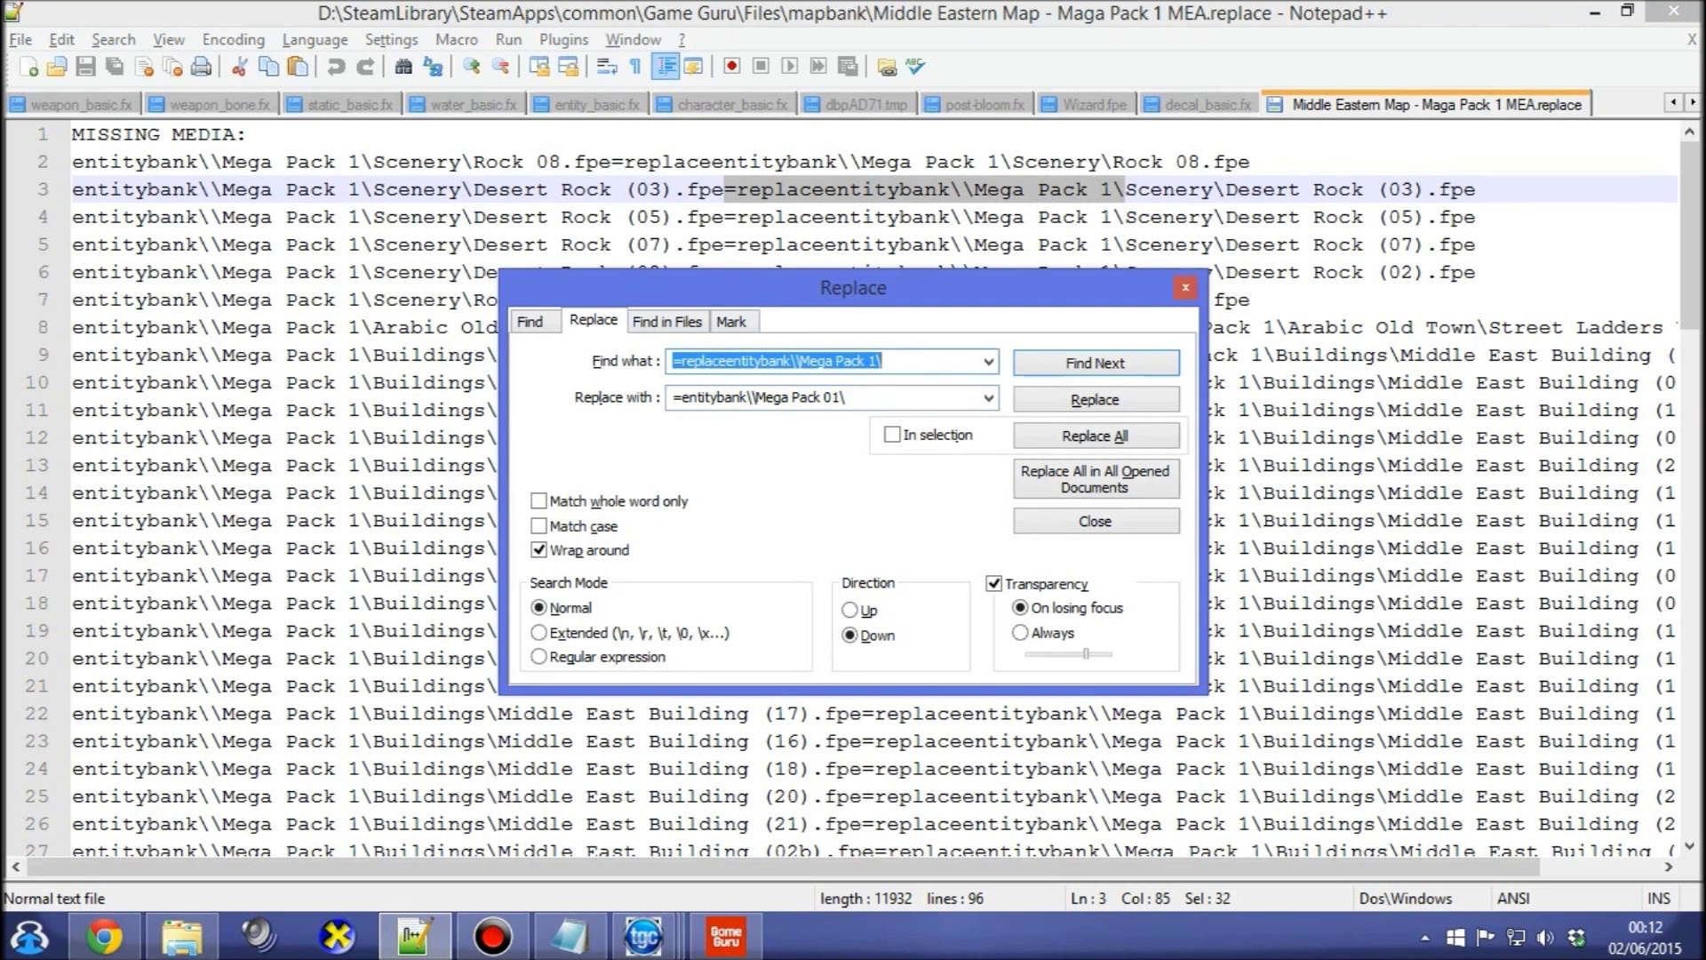
pyautogui.press('Tab')
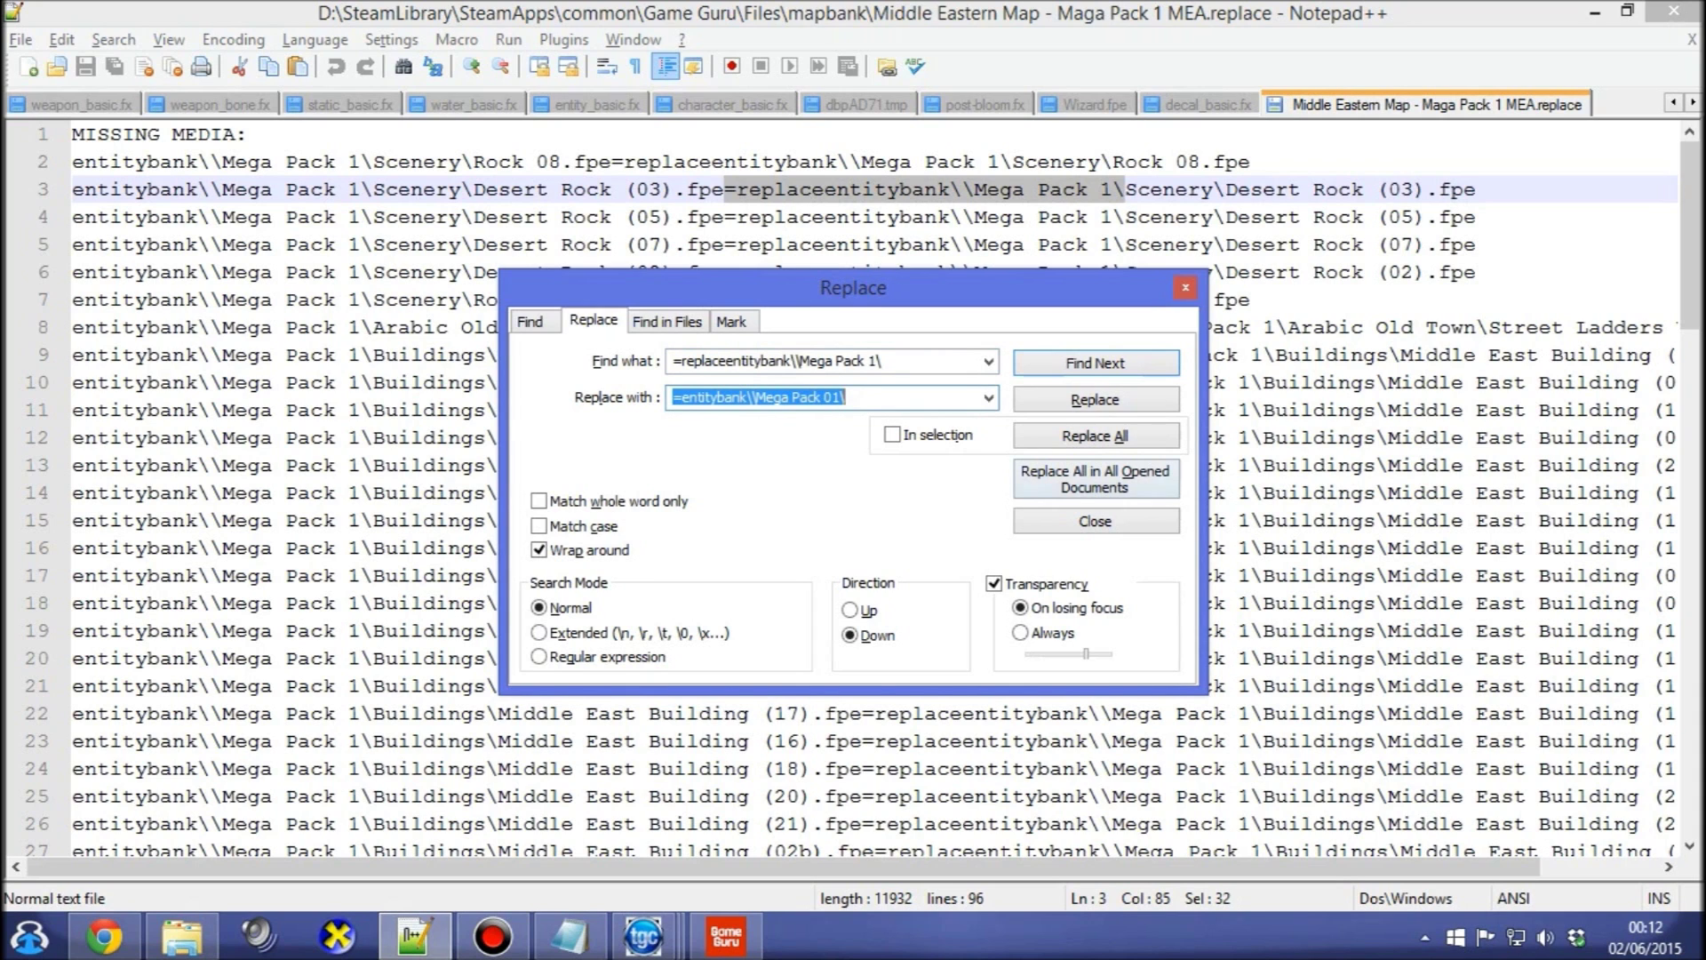
pyautogui.hotkey('alt', 'a')
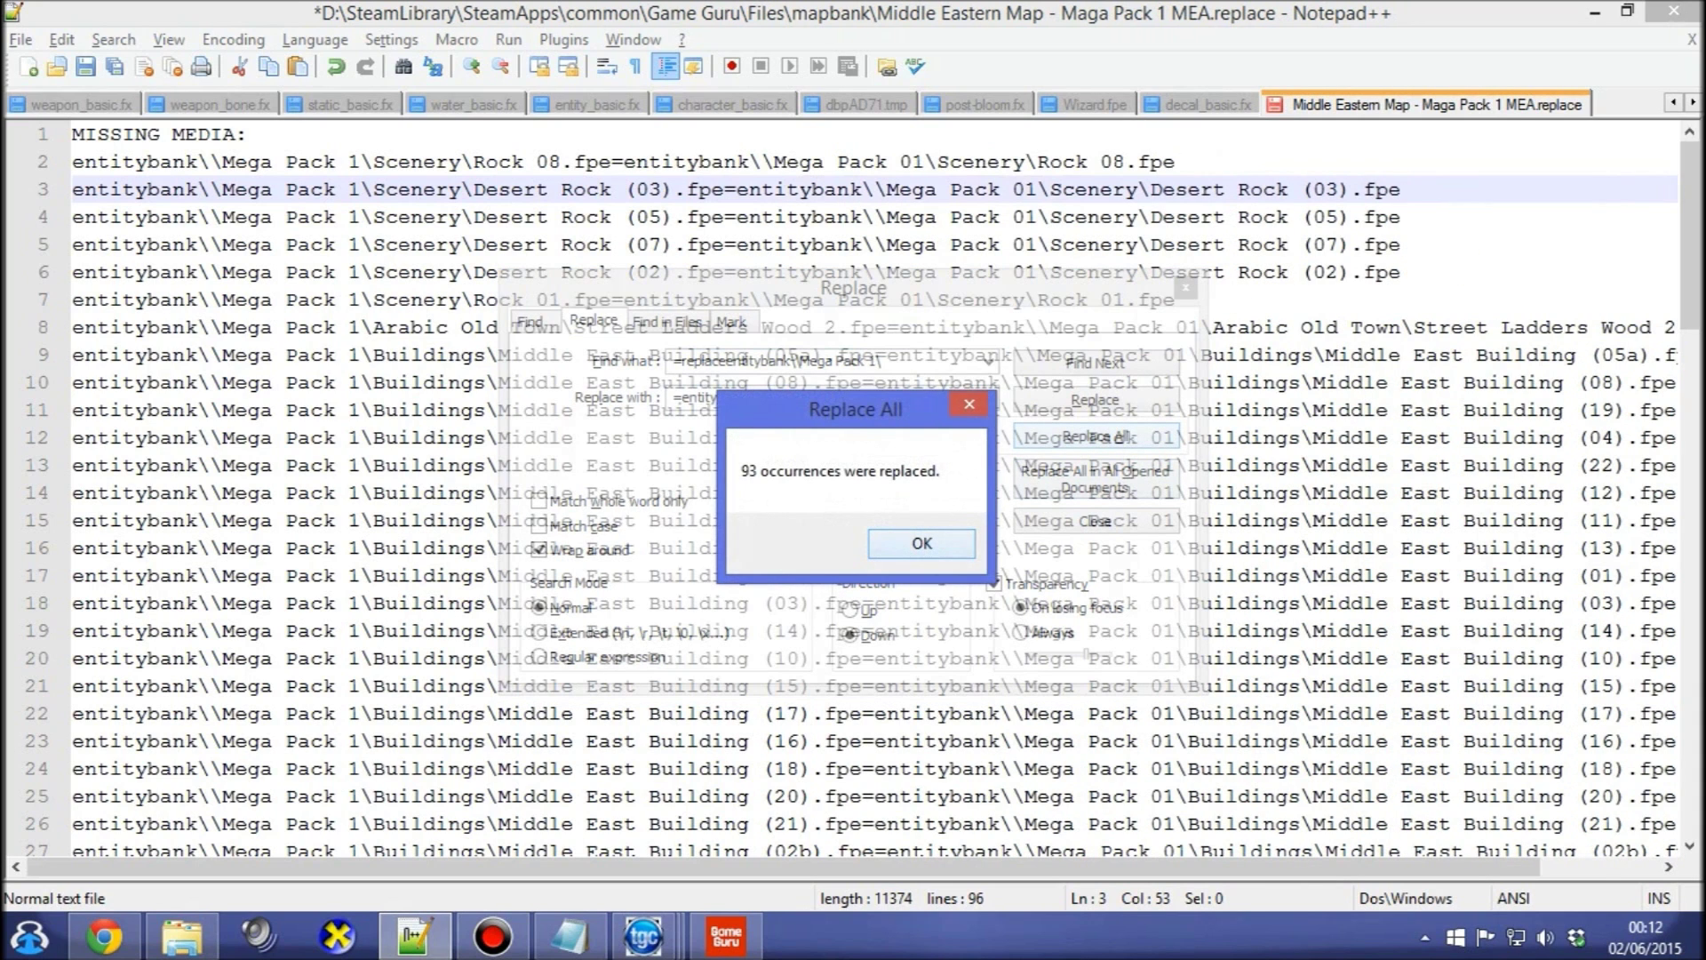
pyautogui.press('Return')
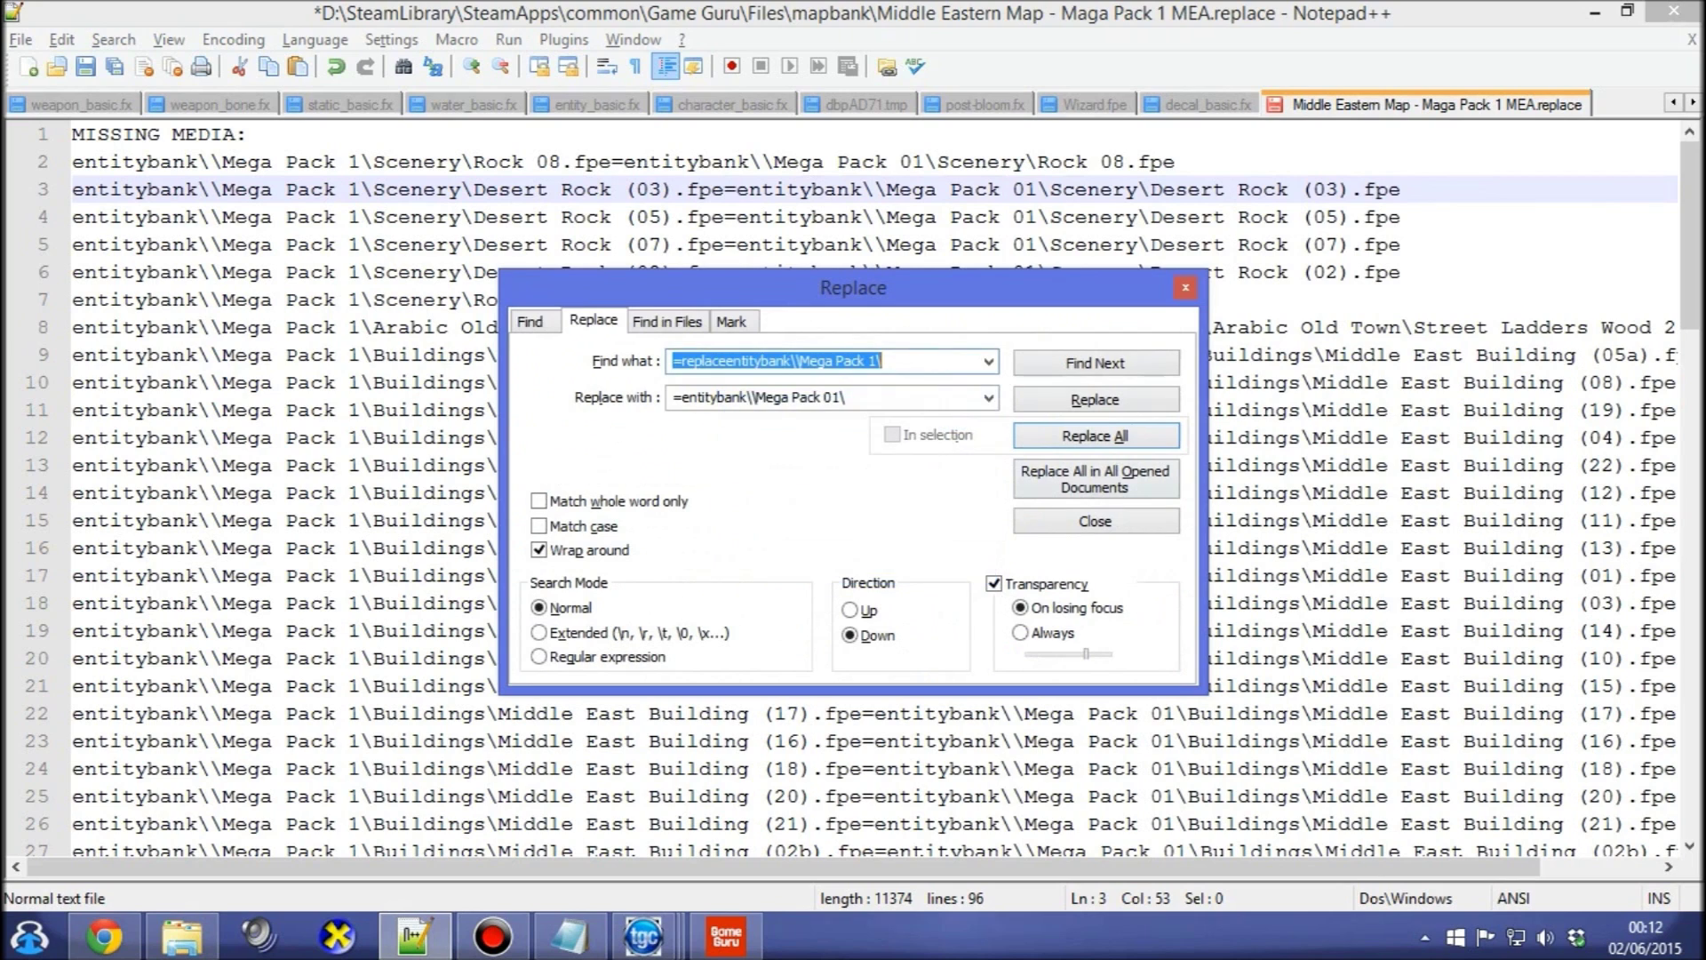
pyautogui.press('Escape')
# Delete the MISSING MEDIA: heading and put a blank line in its place at the start of the file.
pyautogui.click(246, 134)
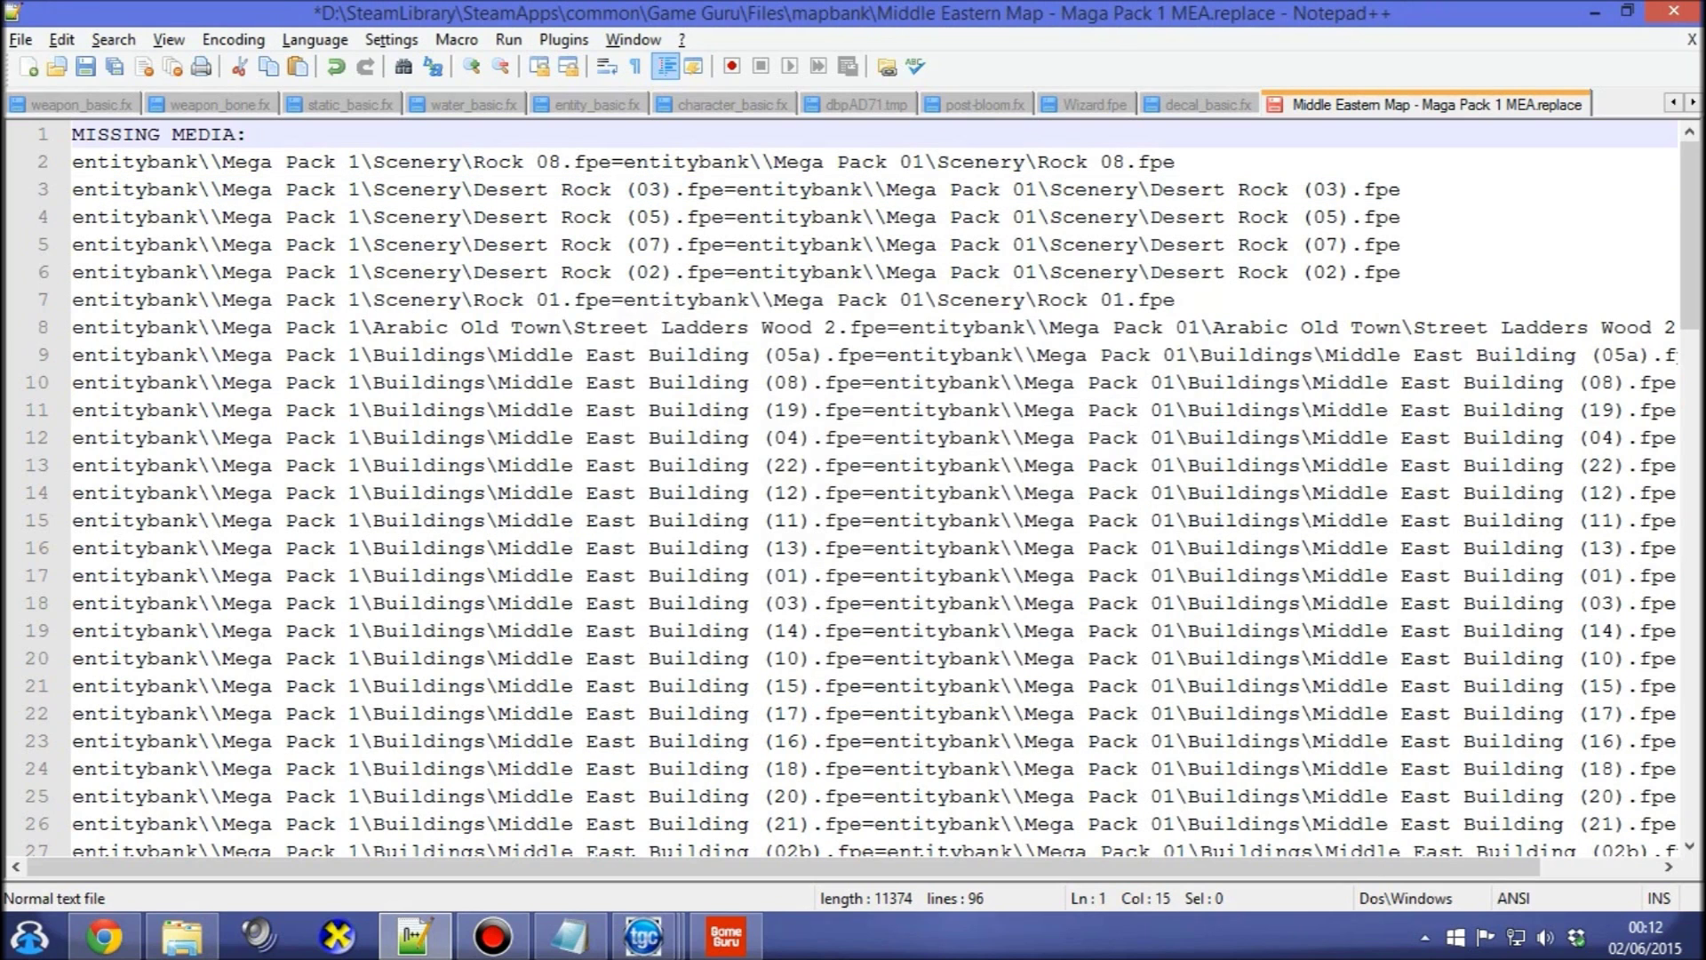
pyautogui.press('Home')
pyautogui.hotkey('shift', 'Down')
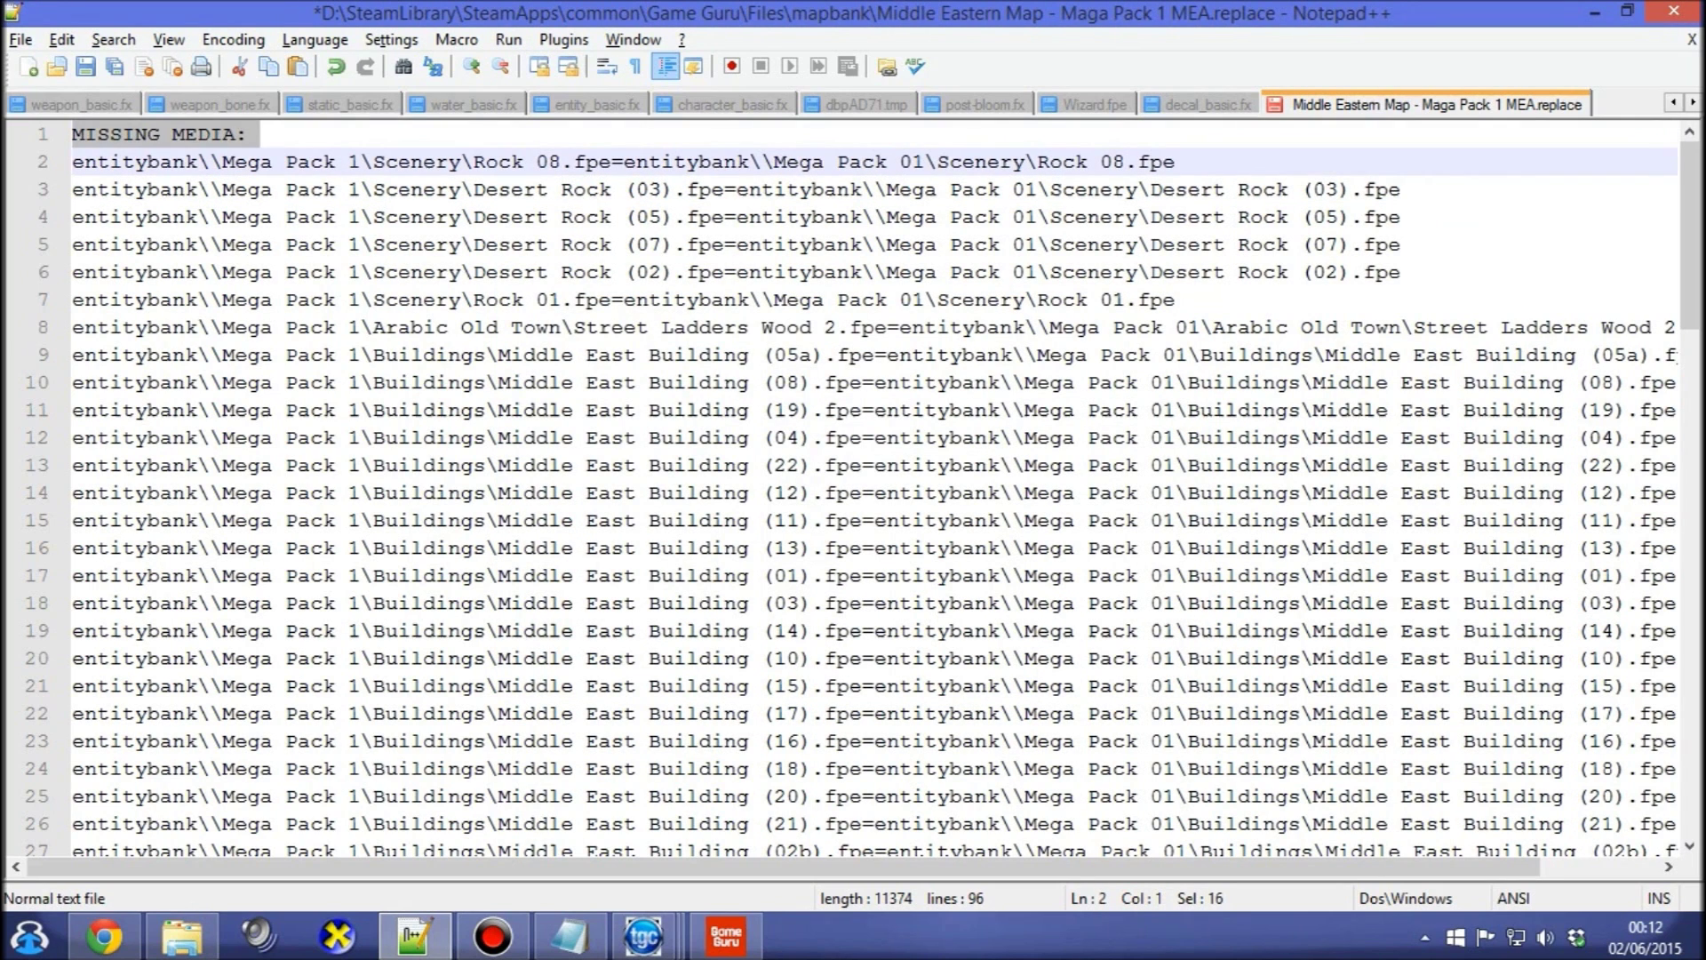
pyautogui.press('Delete')
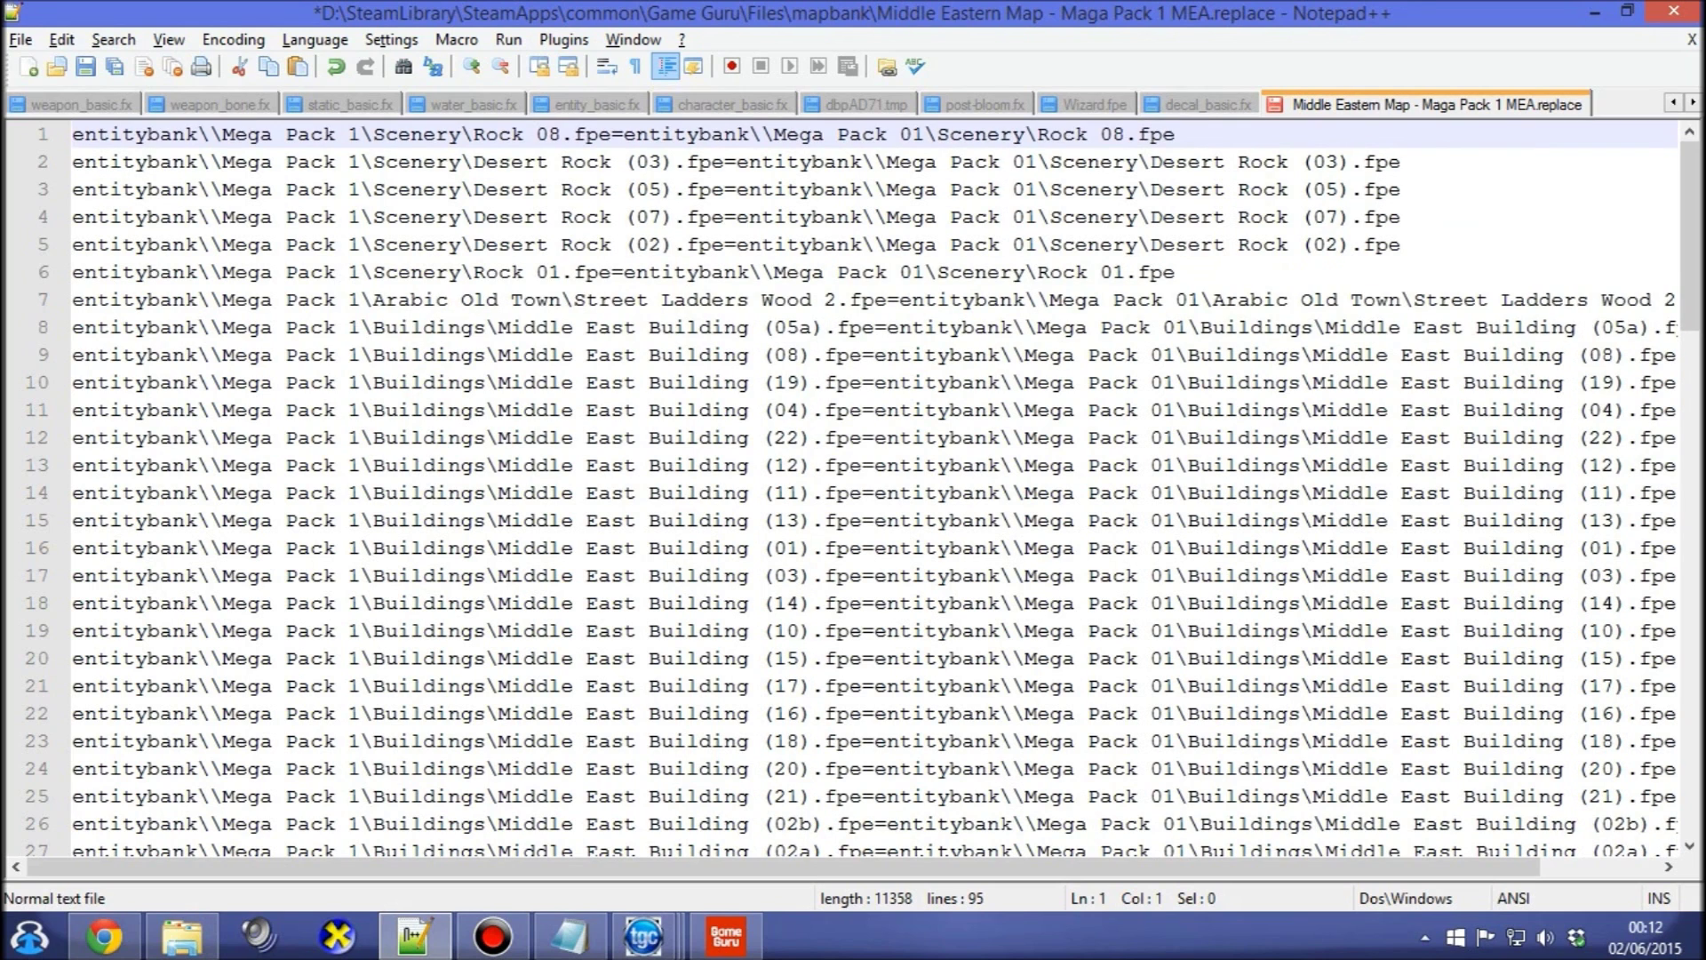
pyautogui.press('Return')
pyautogui.press('Up')
# Insert a blank line between each pair of consecutive entity entries, working from Scenery\Rock 08.fpe down to Arabic Old Town\Street Debris 2.fpe.
pyautogui.press('Down')
pyautogui.press('Down')
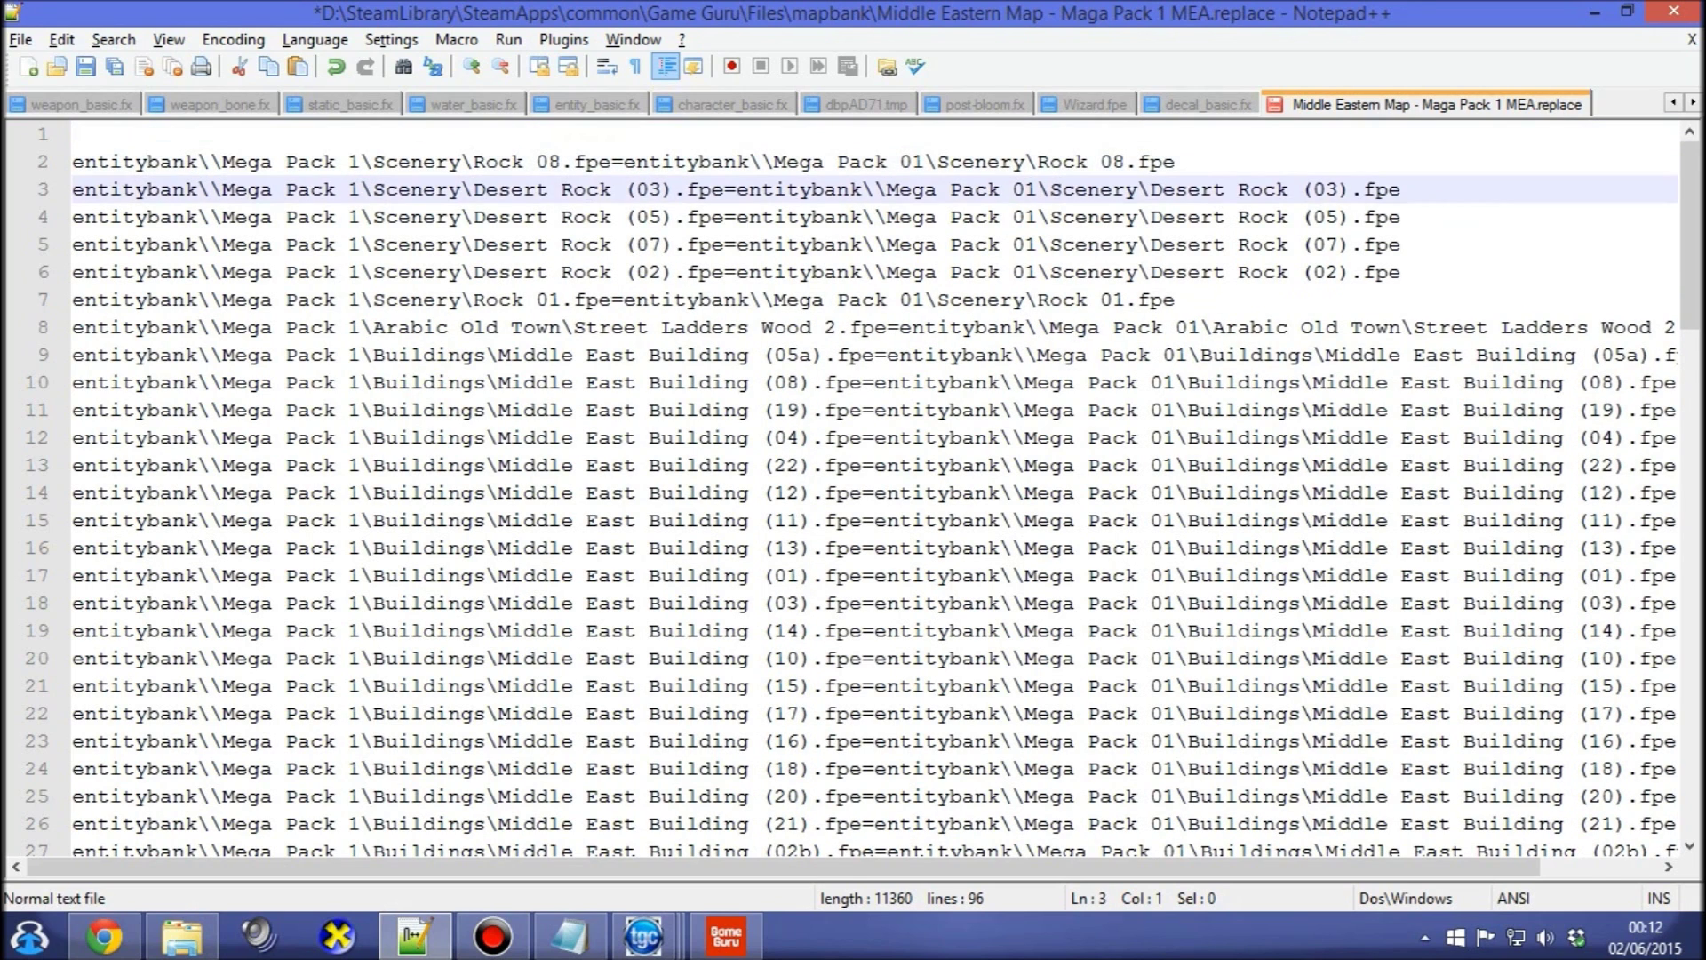
pyautogui.press('Return')
pyautogui.press('Down')
pyautogui.press('Return')
pyautogui.press('Down')
pyautogui.press('Return')
pyautogui.press('Down')
pyautogui.press('Return')
pyautogui.press('Down')
pyautogui.press('Return')
pyautogui.press('Down')
pyautogui.press('Return')
pyautogui.press('Down')
pyautogui.press('Return')
pyautogui.press('Down')
pyautogui.press('Return')
pyautogui.press('Down')
pyautogui.press('Return')
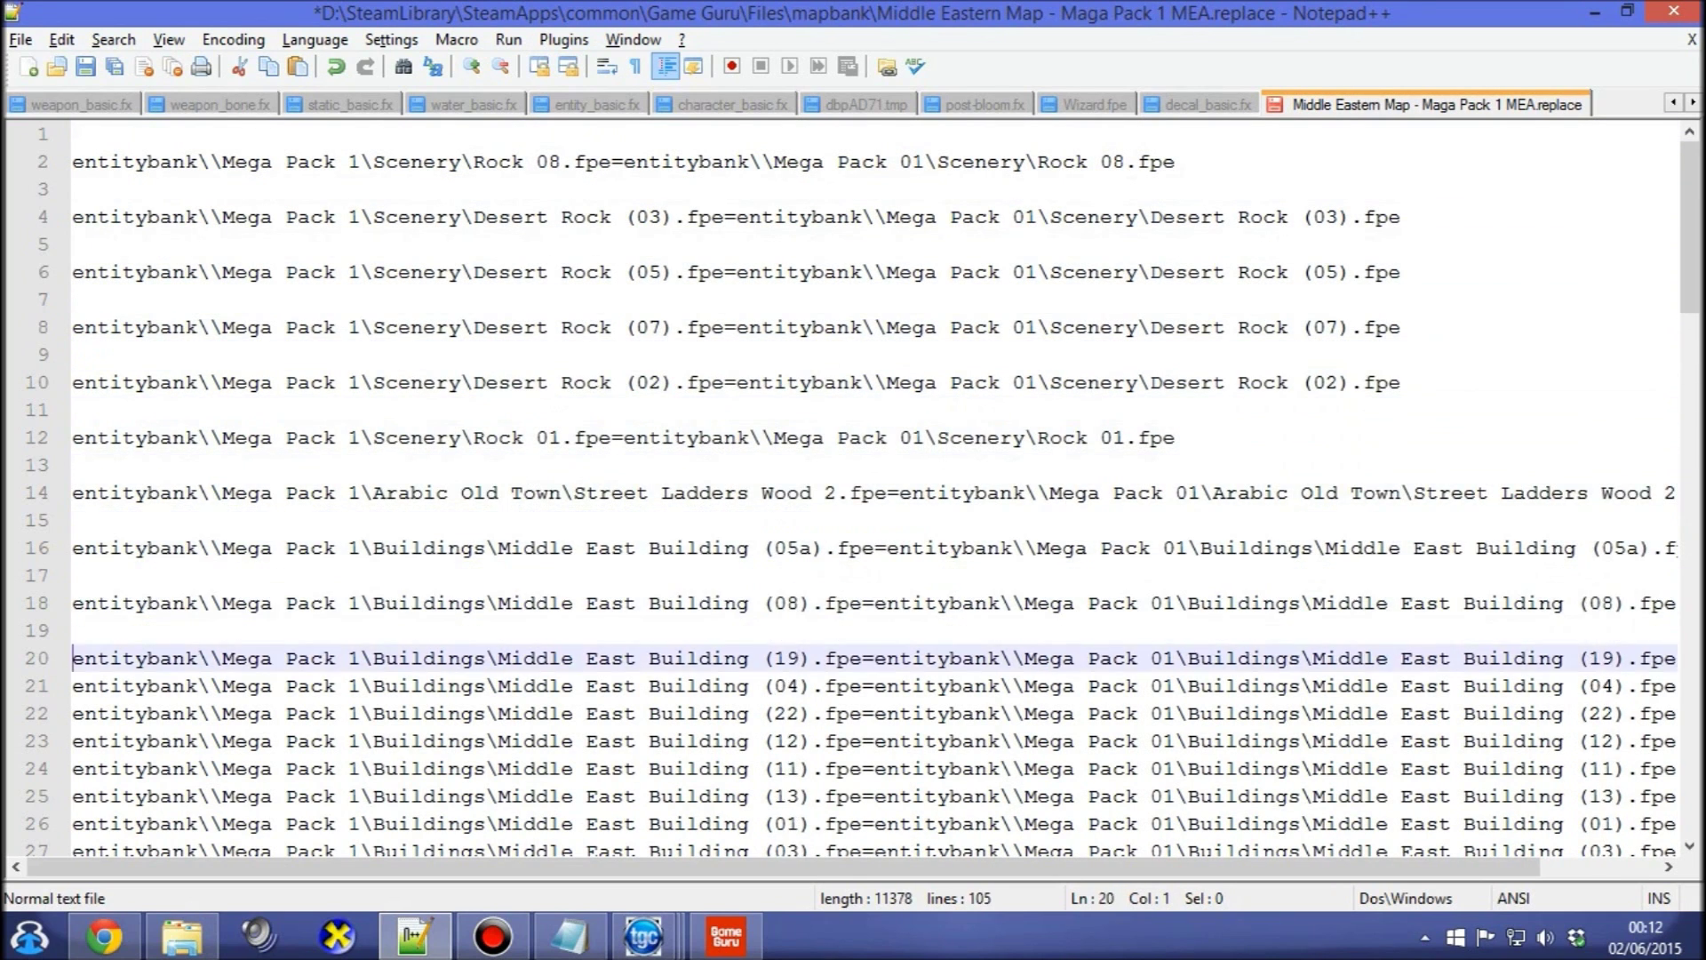
pyautogui.press('Down')
pyautogui.press('Return')
pyautogui.press('Down')
pyautogui.press('Return')
pyautogui.press('Down')
pyautogui.press('Return')
pyautogui.press('Down')
pyautogui.press('Return')
pyautogui.press('Down')
pyautogui.press('Return')
pyautogui.press('Down')
pyautogui.press('Return')
pyautogui.press('Down')
pyautogui.press('Return')
pyautogui.press('Down')
pyautogui.press('Return')
pyautogui.press('Down')
pyautogui.press('Return')
pyautogui.press('Down')
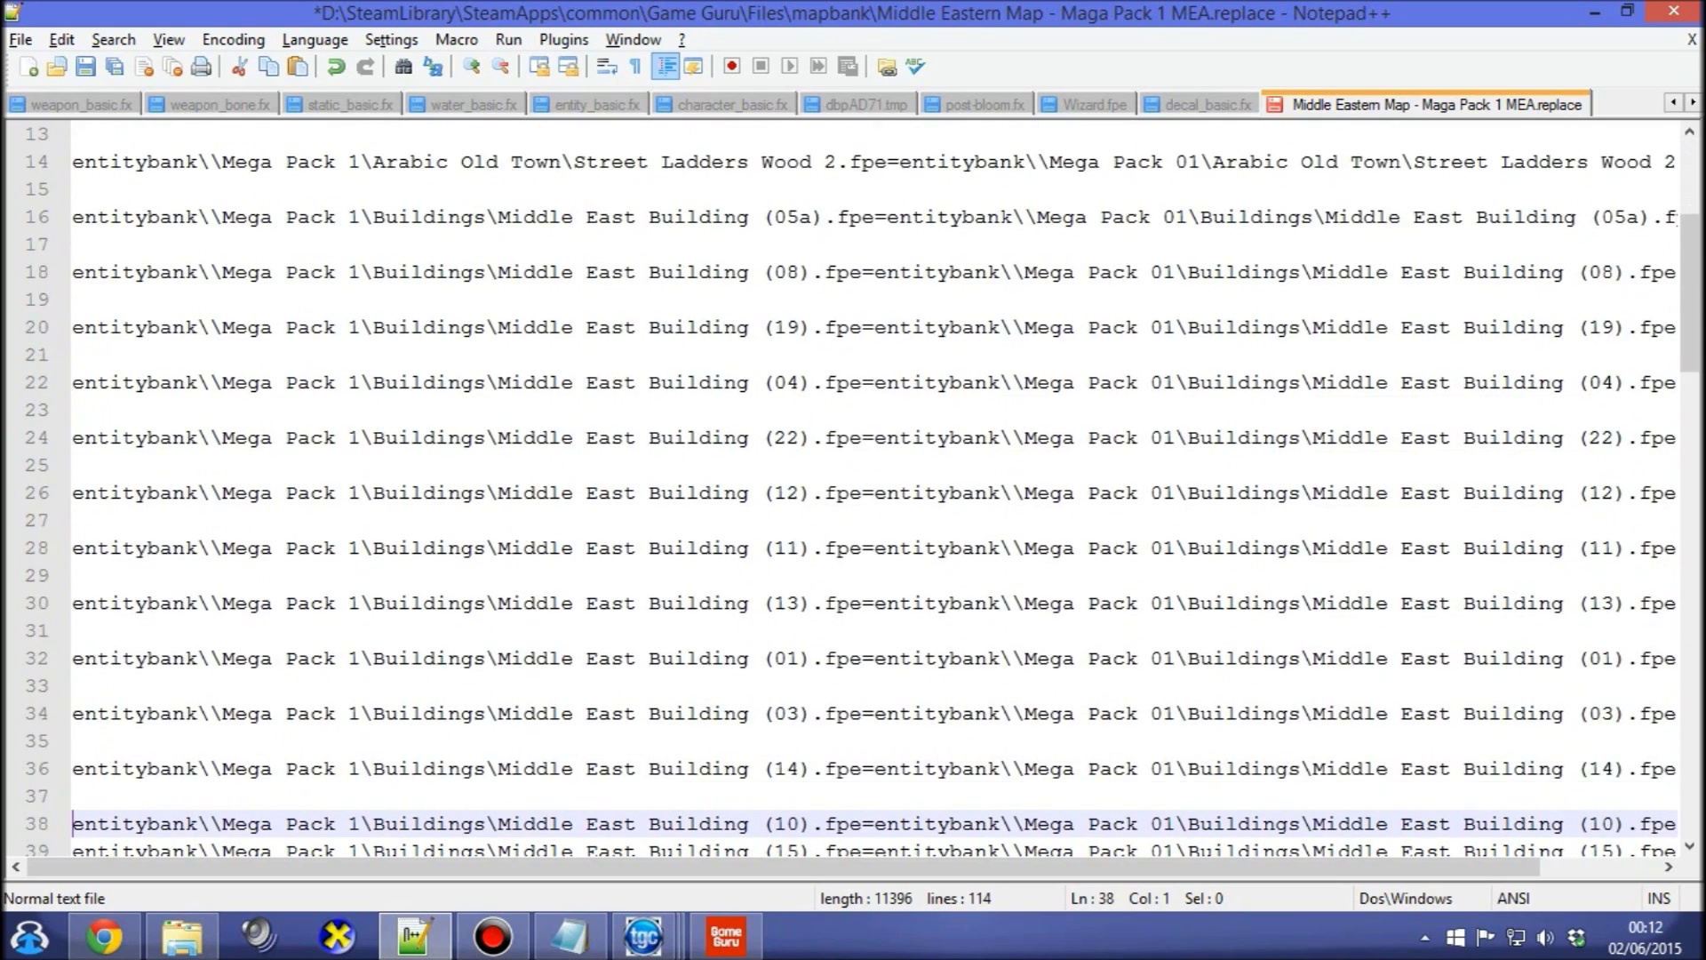
pyautogui.press('Return')
pyautogui.press('Down')
pyautogui.press('Return')
pyautogui.press('Down')
pyautogui.press('Return')
pyautogui.press('Down')
pyautogui.press('Return')
pyautogui.press('Down')
pyautogui.press('Return')
pyautogui.press('Down')
pyautogui.press('Return')
pyautogui.press('Down')
pyautogui.press('Return')
pyautogui.press('Down')
pyautogui.press('Return')
pyautogui.press('Down')
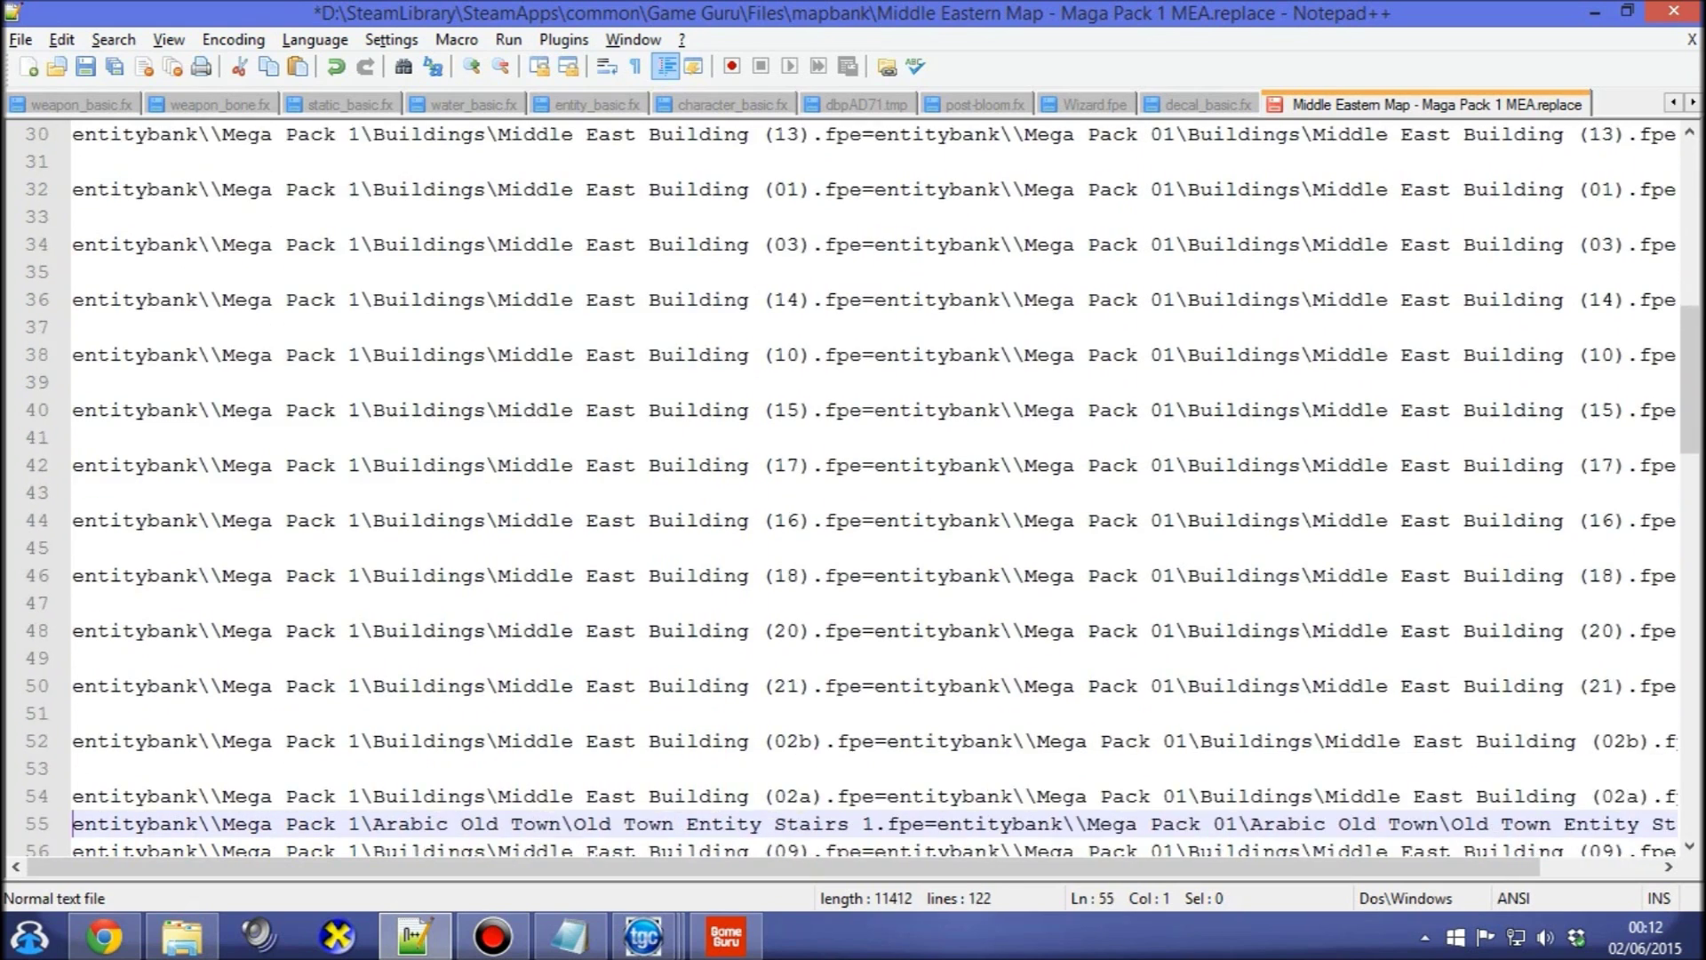
pyautogui.press('Return')
pyautogui.press('Down')
pyautogui.press('Return')
pyautogui.press('Down')
pyautogui.press('Return')
pyautogui.press('Down')
pyautogui.press('Return')
pyautogui.press('Down')
pyautogui.press('Return')
pyautogui.press('Down')
pyautogui.press('Return')
pyautogui.press('Down')
pyautogui.press('Return')
pyautogui.press('Down')
pyautogui.press('Return')
pyautogui.press('Down')
pyautogui.press('Return')
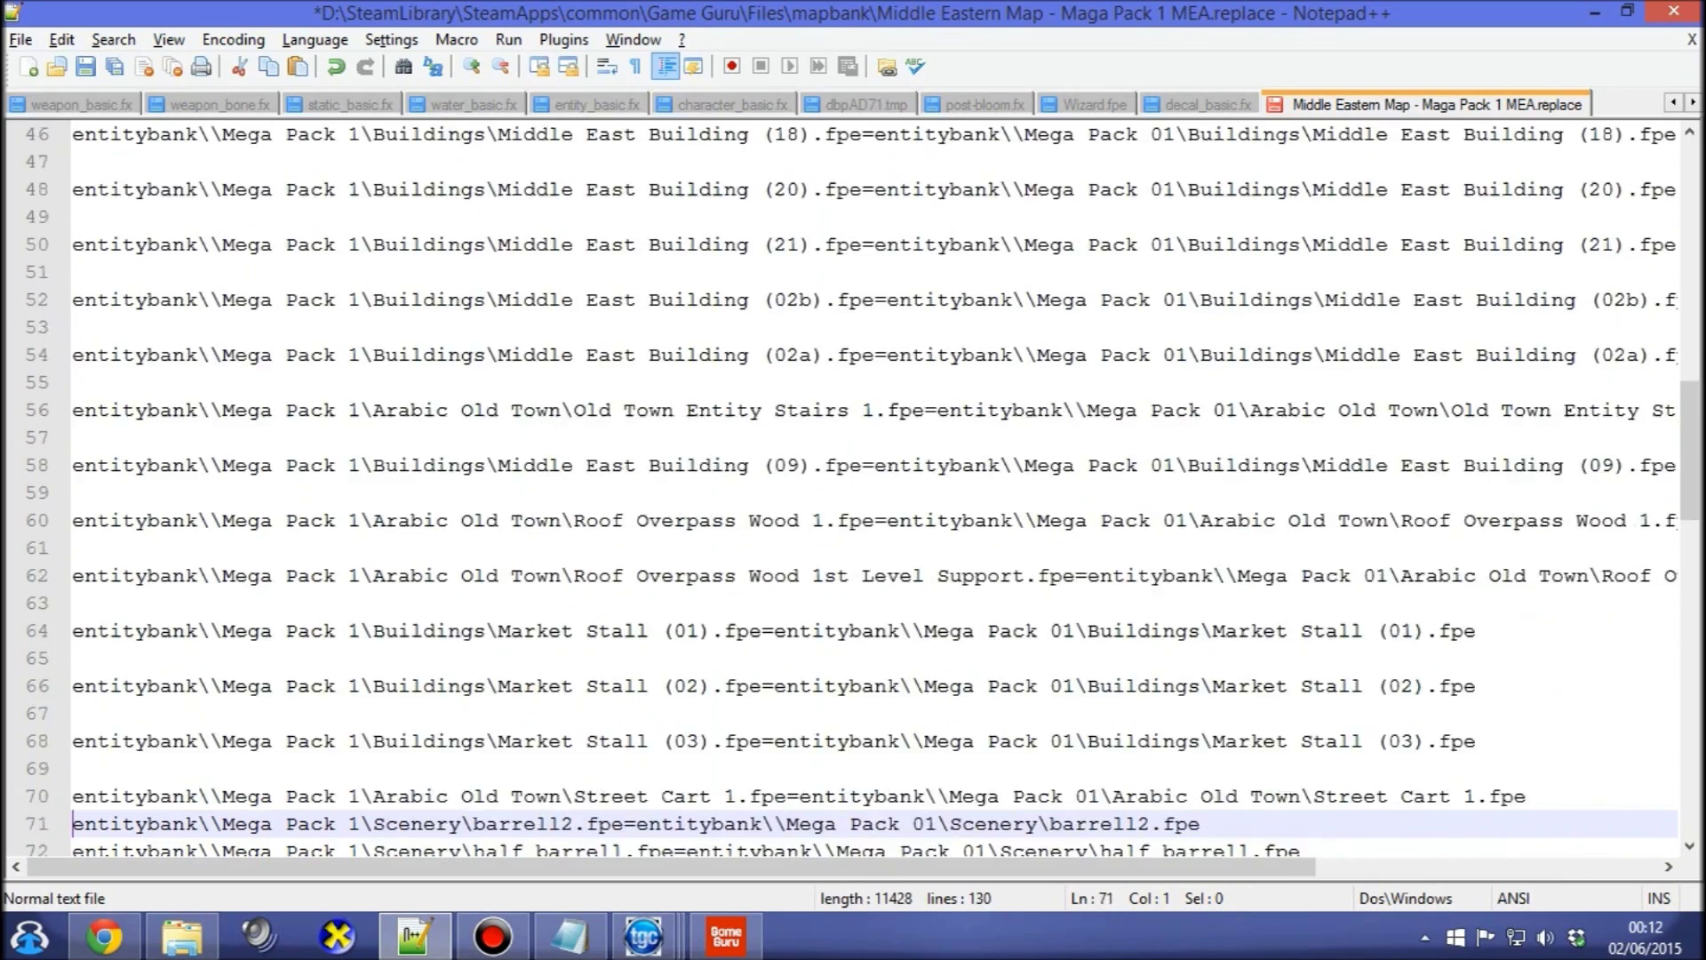
pyautogui.press('Down')
pyautogui.press('Return')
pyautogui.press('Down')
pyautogui.press('Return')
pyautogui.press('Down')
pyautogui.press('Return')
pyautogui.press('Down')
pyautogui.press('Return')
pyautogui.press('Down')
pyautogui.press('Return')
pyautogui.press('Down')
pyautogui.press('Return')
pyautogui.press('Down')
pyautogui.press('Return')
pyautogui.press('Down')
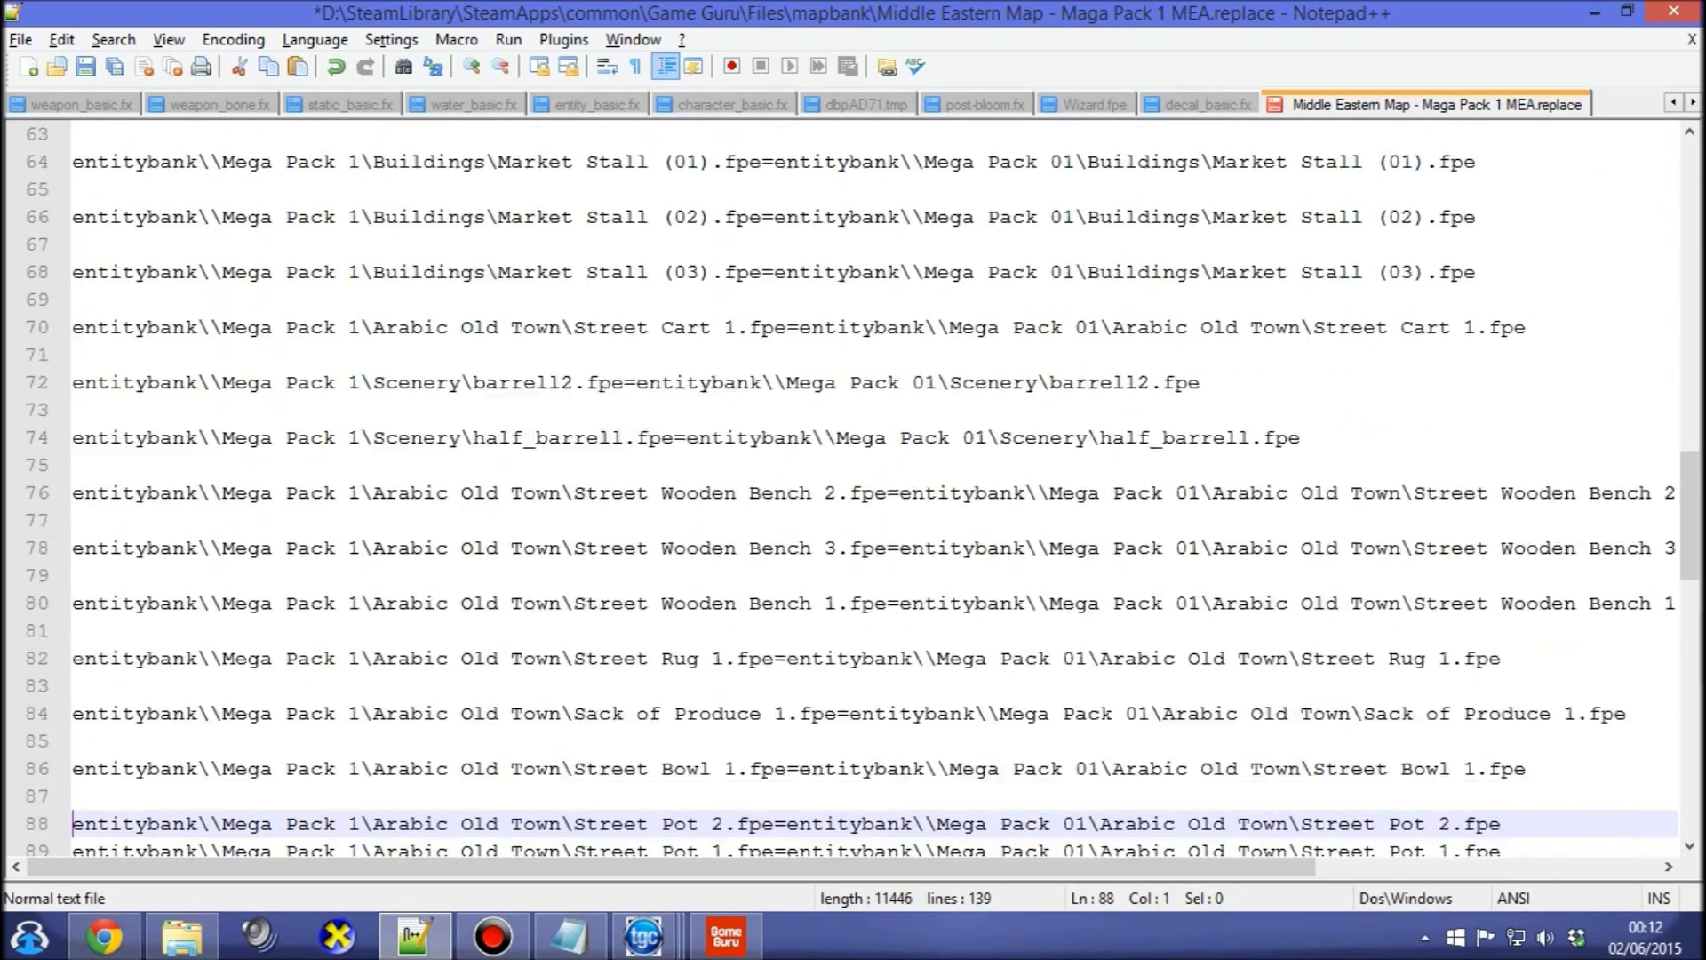
pyautogui.press('Return')
pyautogui.press('Down')
pyautogui.press('Return')
pyautogui.press('Down')
pyautogui.press('Return')
pyautogui.press('Down')
pyautogui.press('Return')
pyautogui.press('Return')
pyautogui.press('Down')
pyautogui.press('Down')
pyautogui.press('Return')
pyautogui.press('Down')
pyautogui.press('Return')
pyautogui.press('Down')
pyautogui.press('Return')
pyautogui.press('Down')
pyautogui.press('Return')
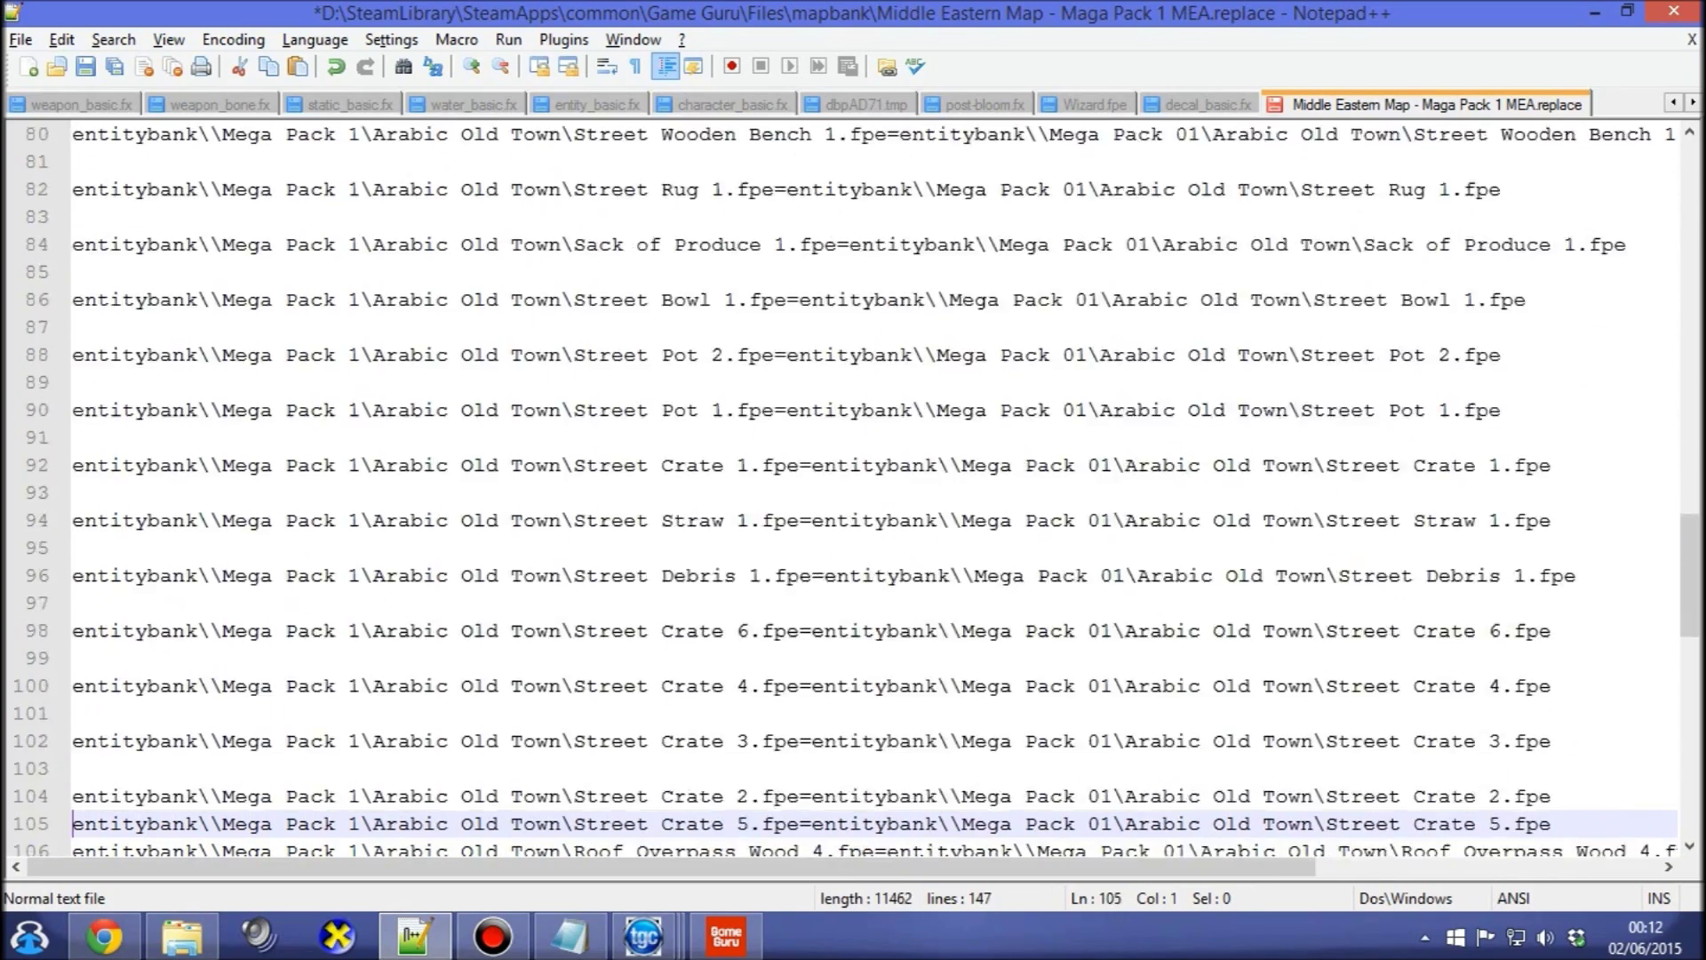
pyautogui.press('Down')
pyautogui.press('Return')
pyautogui.press('Down')
pyautogui.press('Return')
pyautogui.press('Down')
pyautogui.press('Return')
pyautogui.press('Down')
pyautogui.press('Return')
pyautogui.press('Down')
pyautogui.press('Return')
pyautogui.press('Down')
pyautogui.press('Return')
pyautogui.press('Down')
pyautogui.press('Return')
pyautogui.press('Down')
pyautogui.press('Return')
pyautogui.press('Down')
pyautogui.press('Return')
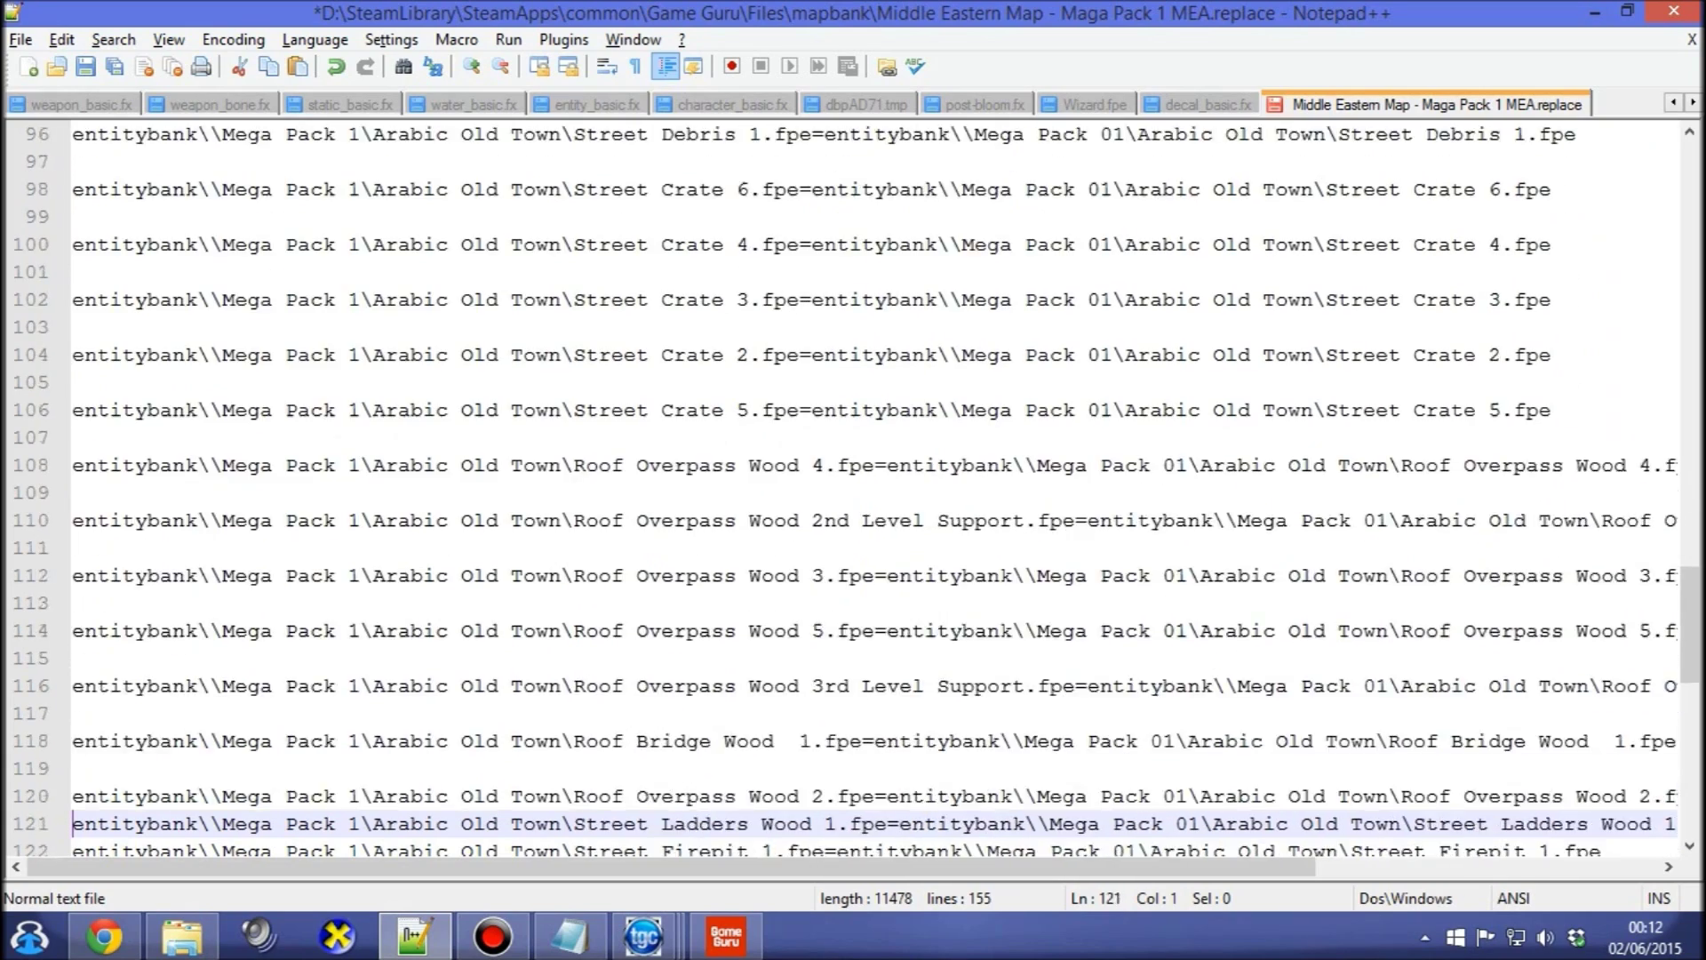
pyautogui.press('Down')
pyautogui.press('Return')
pyautogui.press('Down')
pyautogui.press('Return')
pyautogui.press('Down')
pyautogui.press('Return')
pyautogui.press('Down')
pyautogui.press('Return')
pyautogui.press('Down')
pyautogui.press('Return')
pyautogui.press('Down')
pyautogui.press('Return')
pyautogui.press('Down')
pyautogui.press('Return')
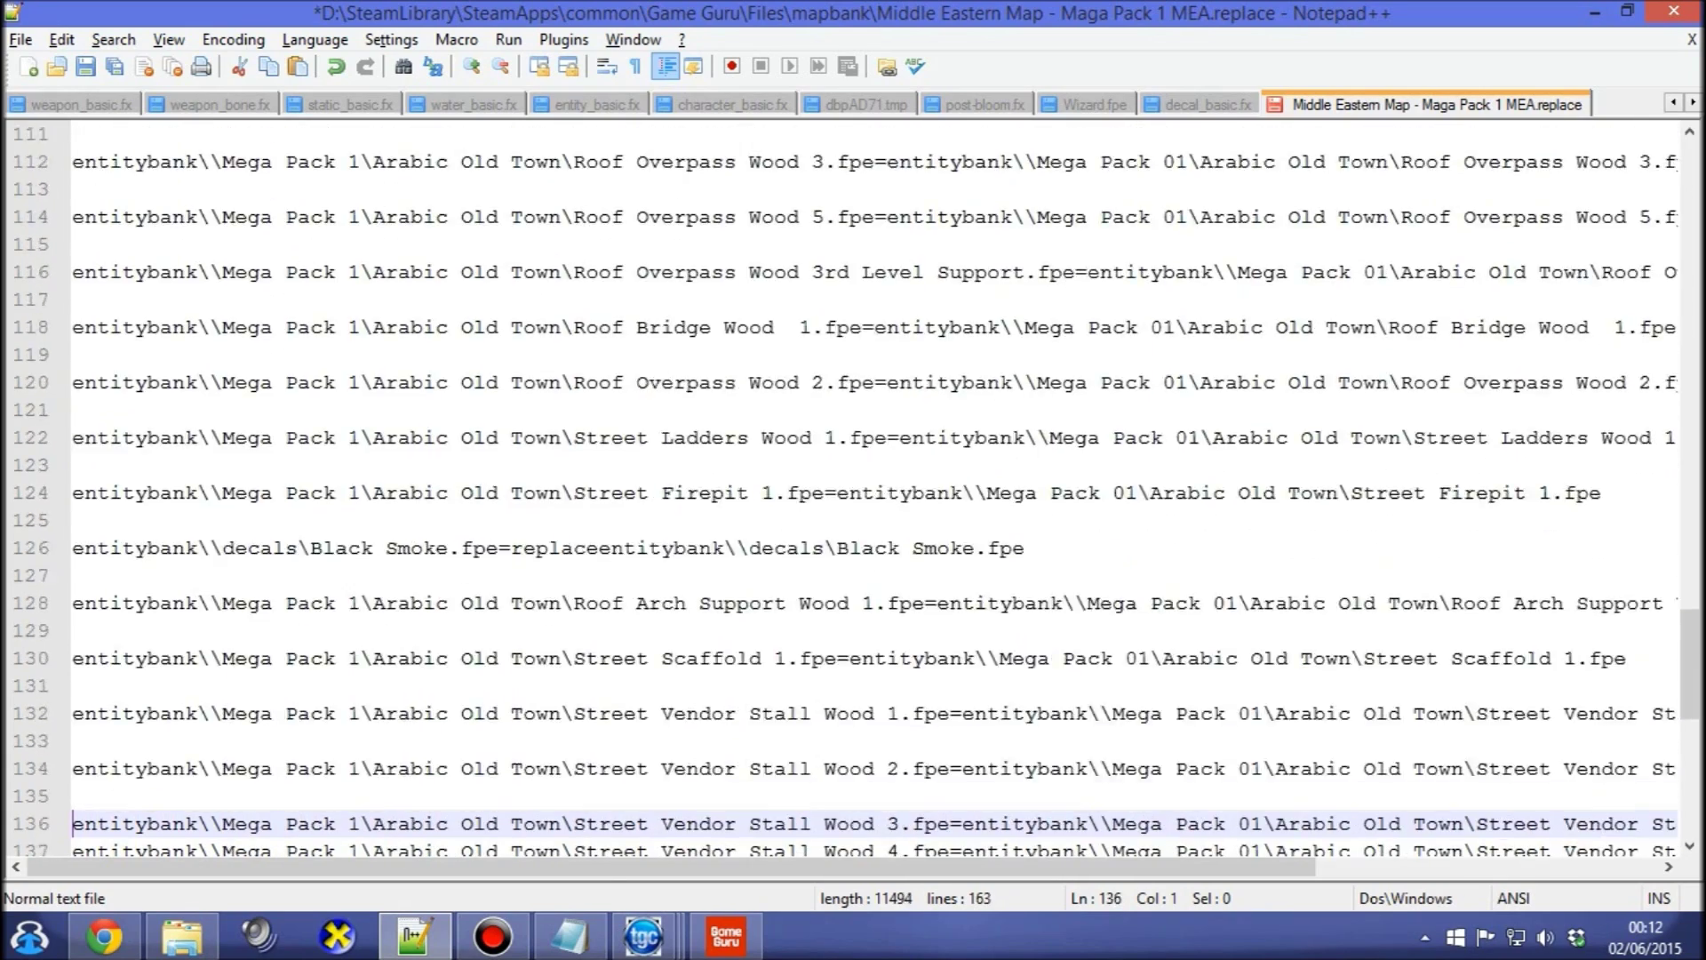
pyautogui.press('Down')
pyautogui.press('Return')
pyautogui.press('Down')
pyautogui.press('Return')
pyautogui.press('Down')
pyautogui.press('Return')
pyautogui.press('Down')
pyautogui.press('Return')
pyautogui.press('Down')
pyautogui.press('Return')
pyautogui.press('Down')
pyautogui.press('Return')
pyautogui.press('Down')
pyautogui.press('Return')
pyautogui.press('Down')
pyautogui.press('Return')
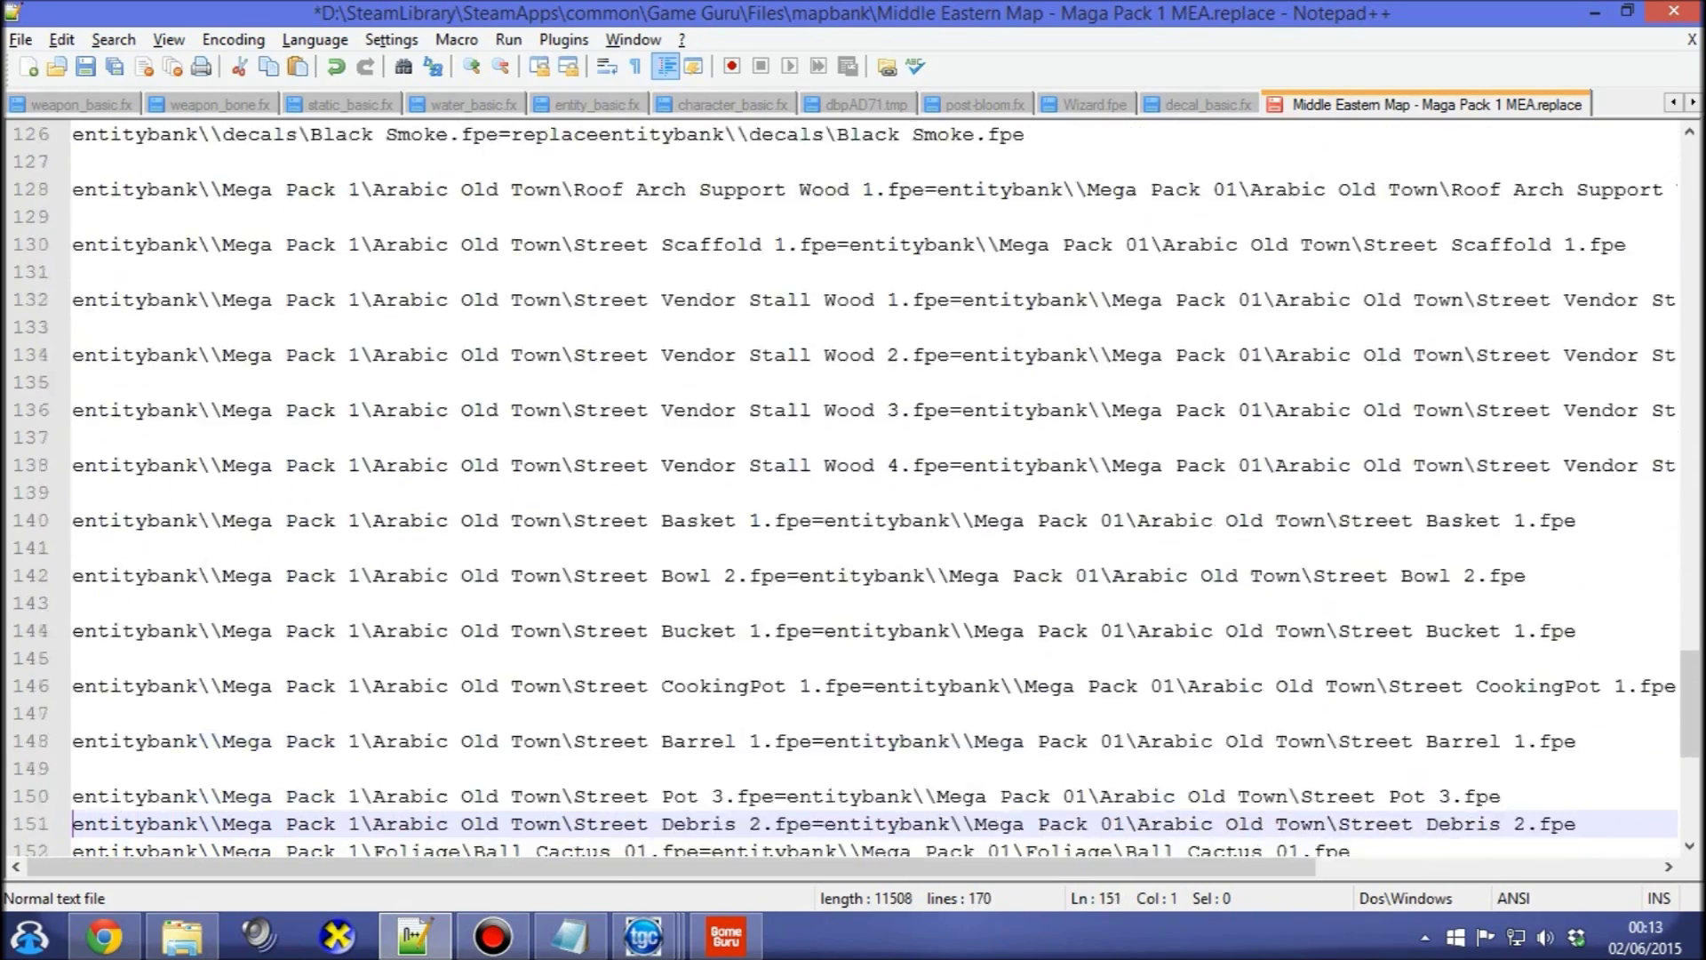
# Insert a blank line between each pair of consecutive entity entries, from Arabic Old Town\Street Debris 2.fpe down to Foliage\Palm Tree (03).fpe.
pyautogui.press('Down')
pyautogui.press('Return')
pyautogui.press('Down')
pyautogui.press('Return')
pyautogui.press('Down')
pyautogui.press('Return')
pyautogui.press('Down')
pyautogui.press('Return')
pyautogui.press('Down')
pyautogui.press('Return')
pyautogui.press('Down')
pyautogui.press('Return')
pyautogui.press('Down')
pyautogui.press('Return')
pyautogui.press('Down')
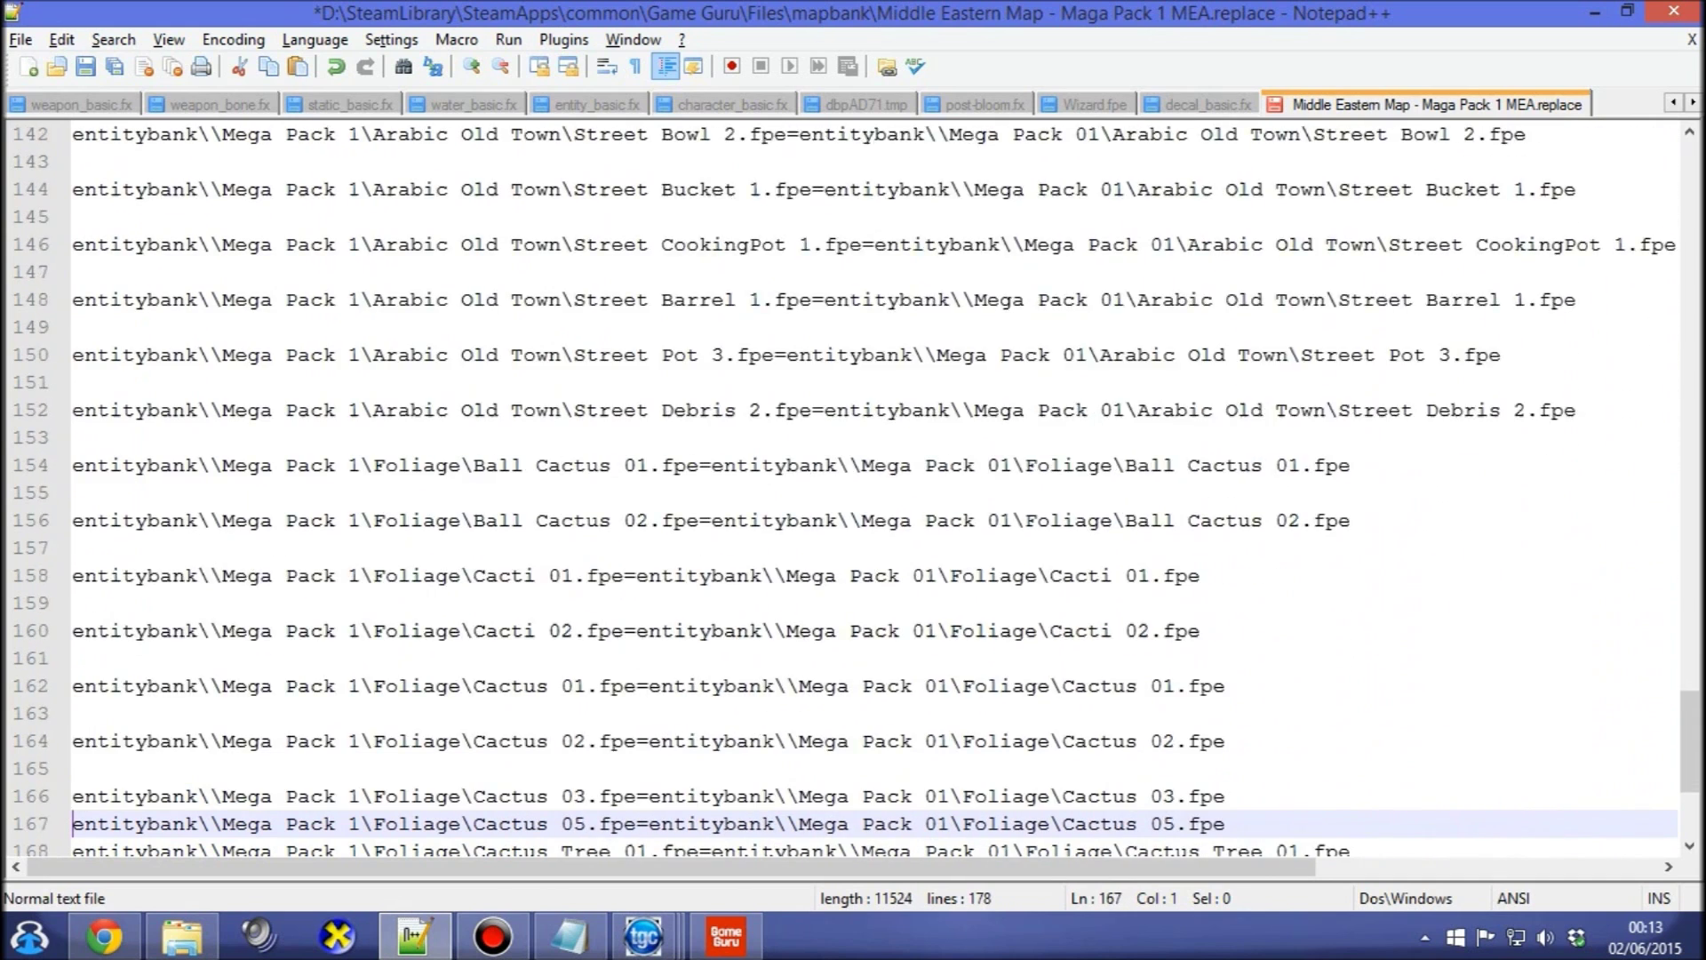
pyautogui.press('Return')
pyautogui.press('Down')
pyautogui.press('Return')
pyautogui.press('Down')
pyautogui.press('Return')
pyautogui.press('Down')
pyautogui.press('Return')
pyautogui.press('Down')
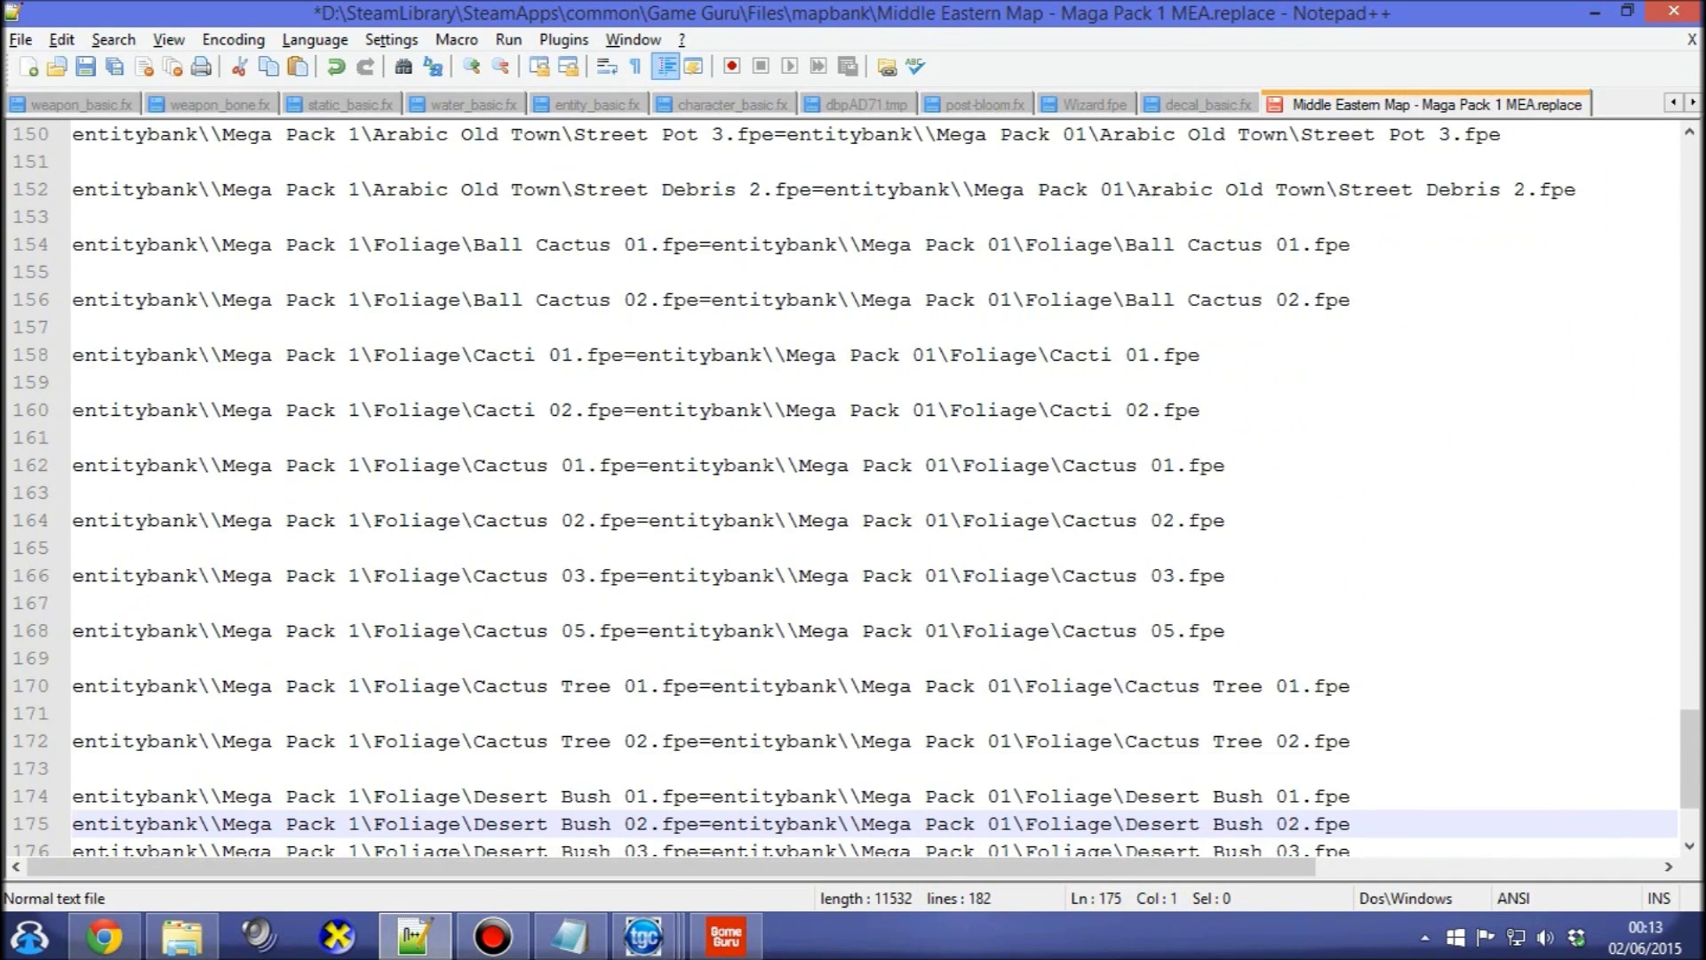
pyautogui.press('Return')
pyautogui.press('Down')
pyautogui.press('Return')
pyautogui.press('Down')
pyautogui.press('Return')
pyautogui.press('Down')
pyautogui.press('Return')
pyautogui.press('Down')
pyautogui.press('Return')
pyautogui.press('Down')
pyautogui.press('Return')
pyautogui.press('Down')
pyautogui.press('Return')
pyautogui.press('Down')
pyautogui.press('Return')
# Remove the surplus blank lines after the Palm Tree (03) entry at the end of the file and save the .replace file.
pyautogui.press('Return')
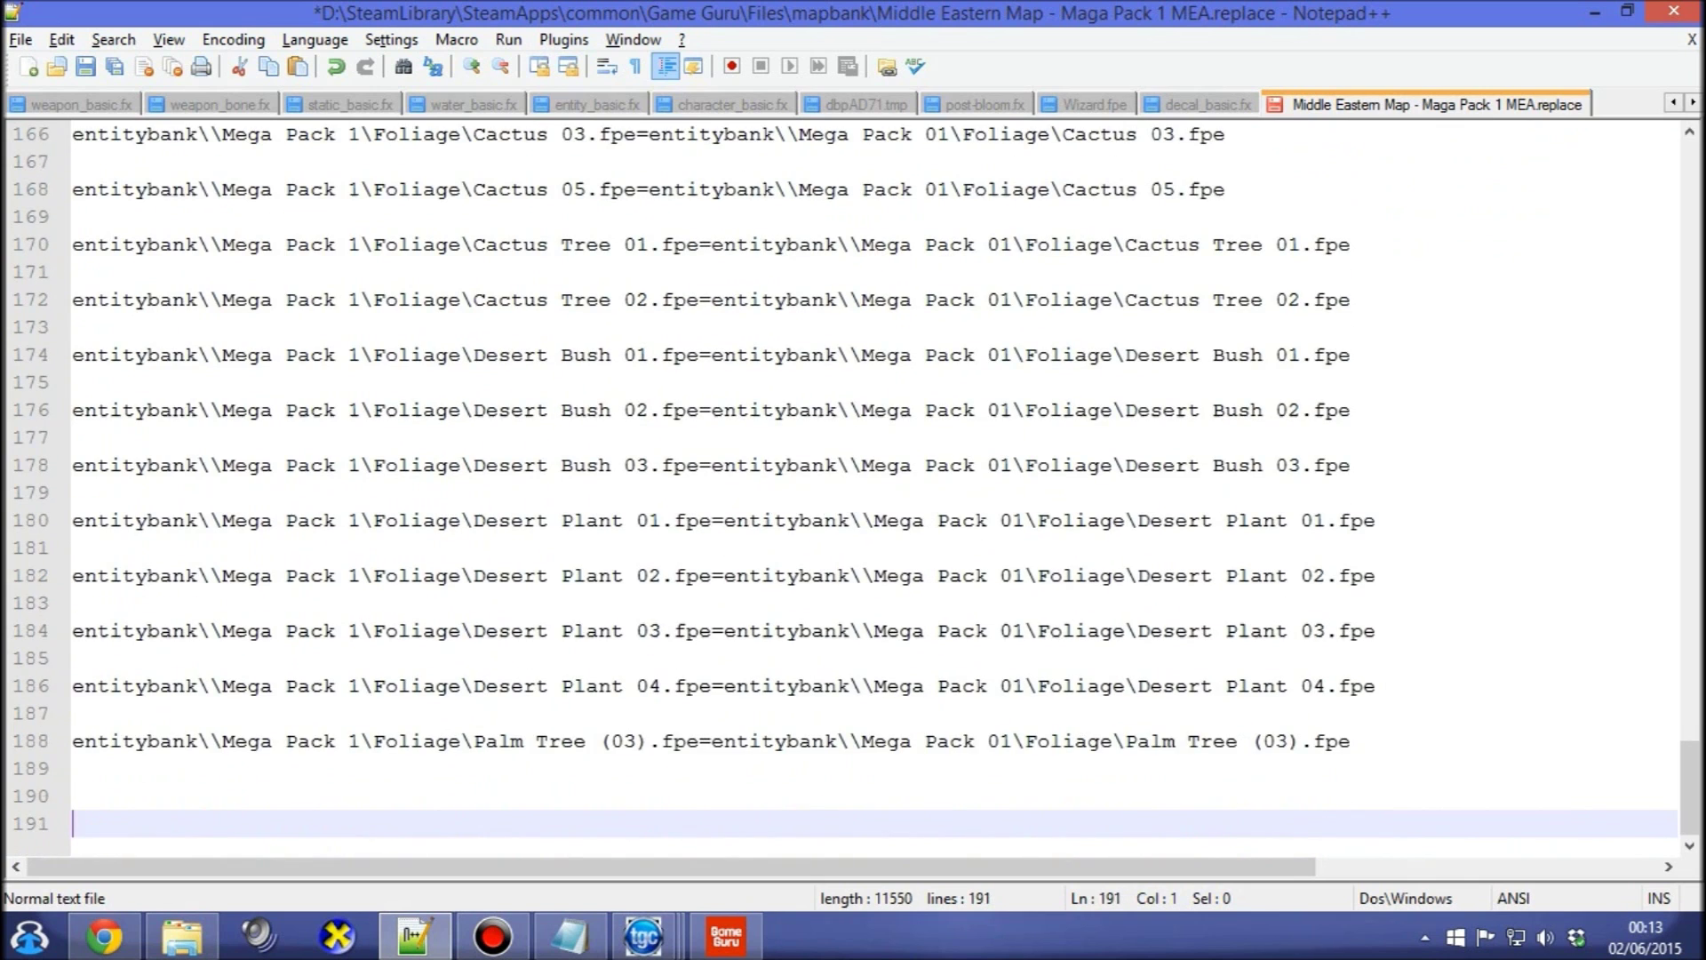
pyautogui.press('BackSpace')
pyautogui.press('BackSpace')
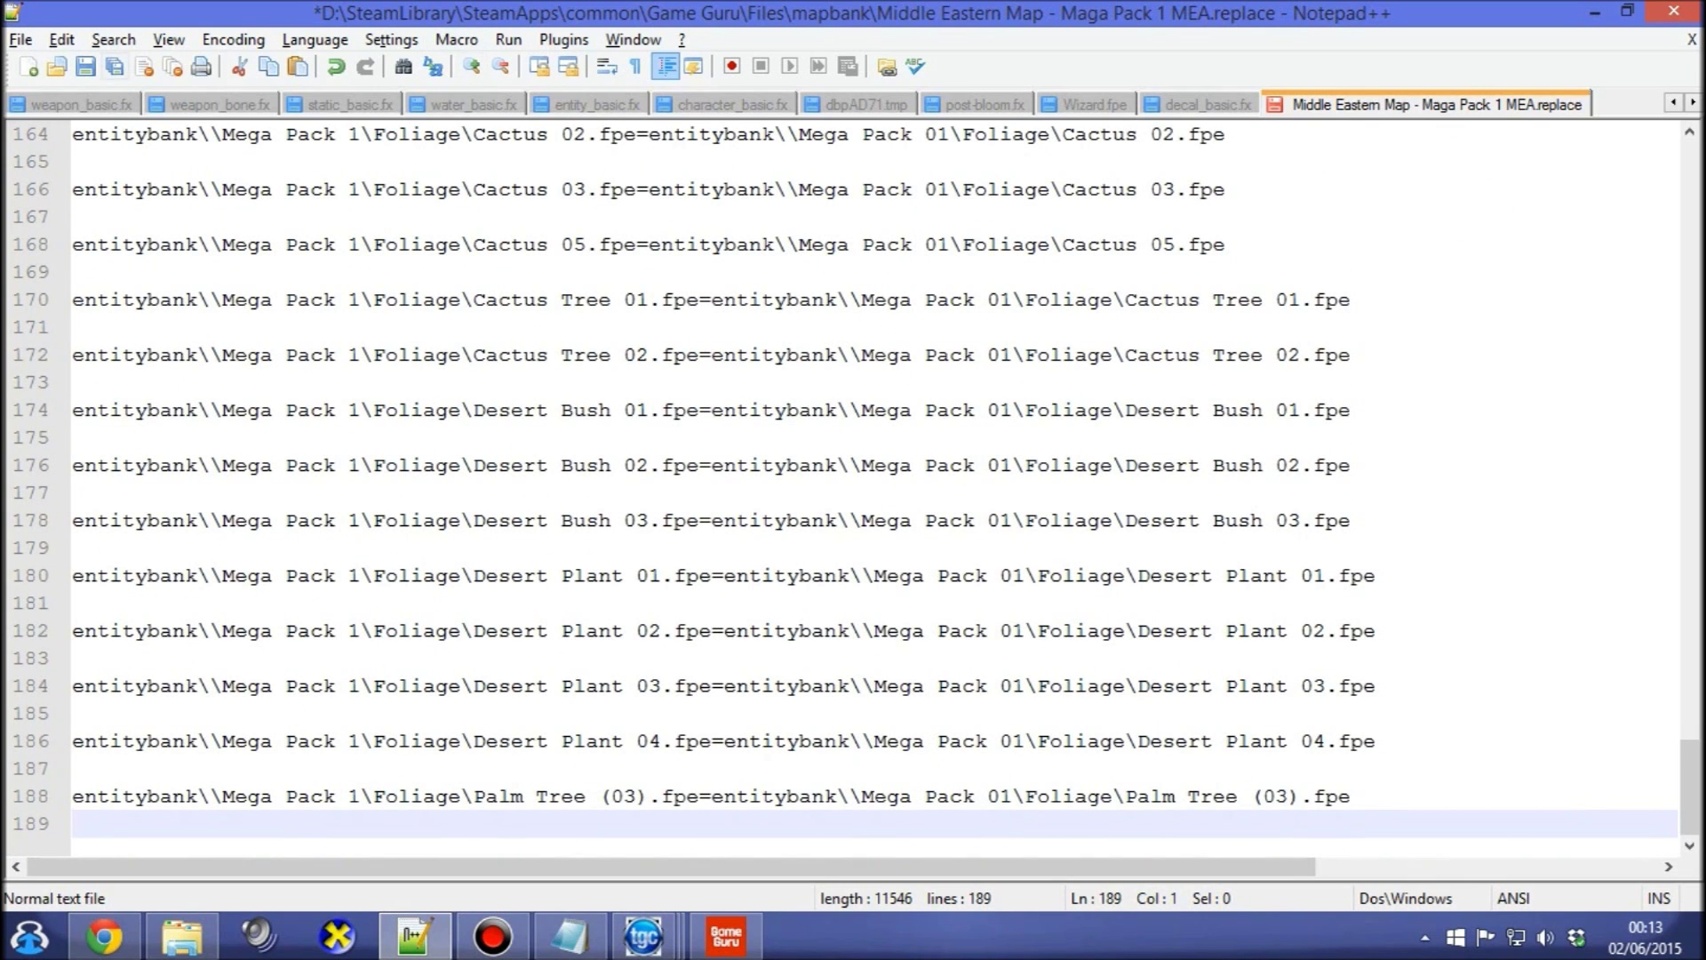
pyautogui.hotkey('ctrl', 's')
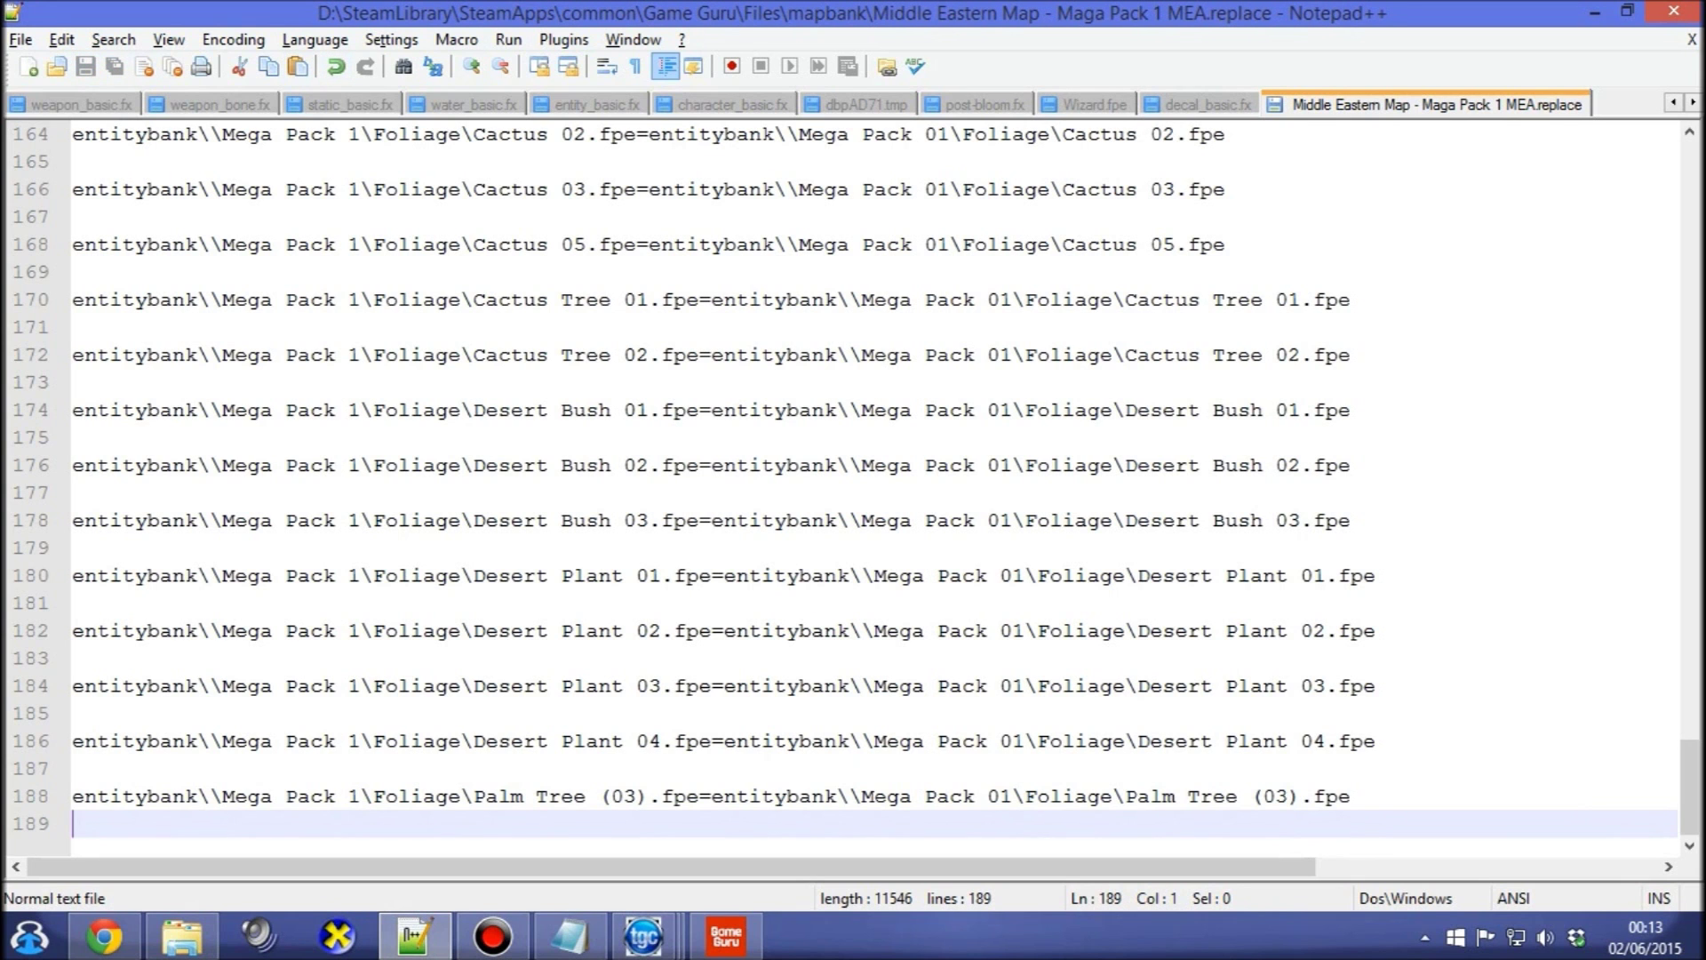
# Switch to Game Guru, reload Middle Eastern Map - Maga Pack 1 MEA.fpm and check the level's entity list for missing items.
pyautogui.click(726, 935)
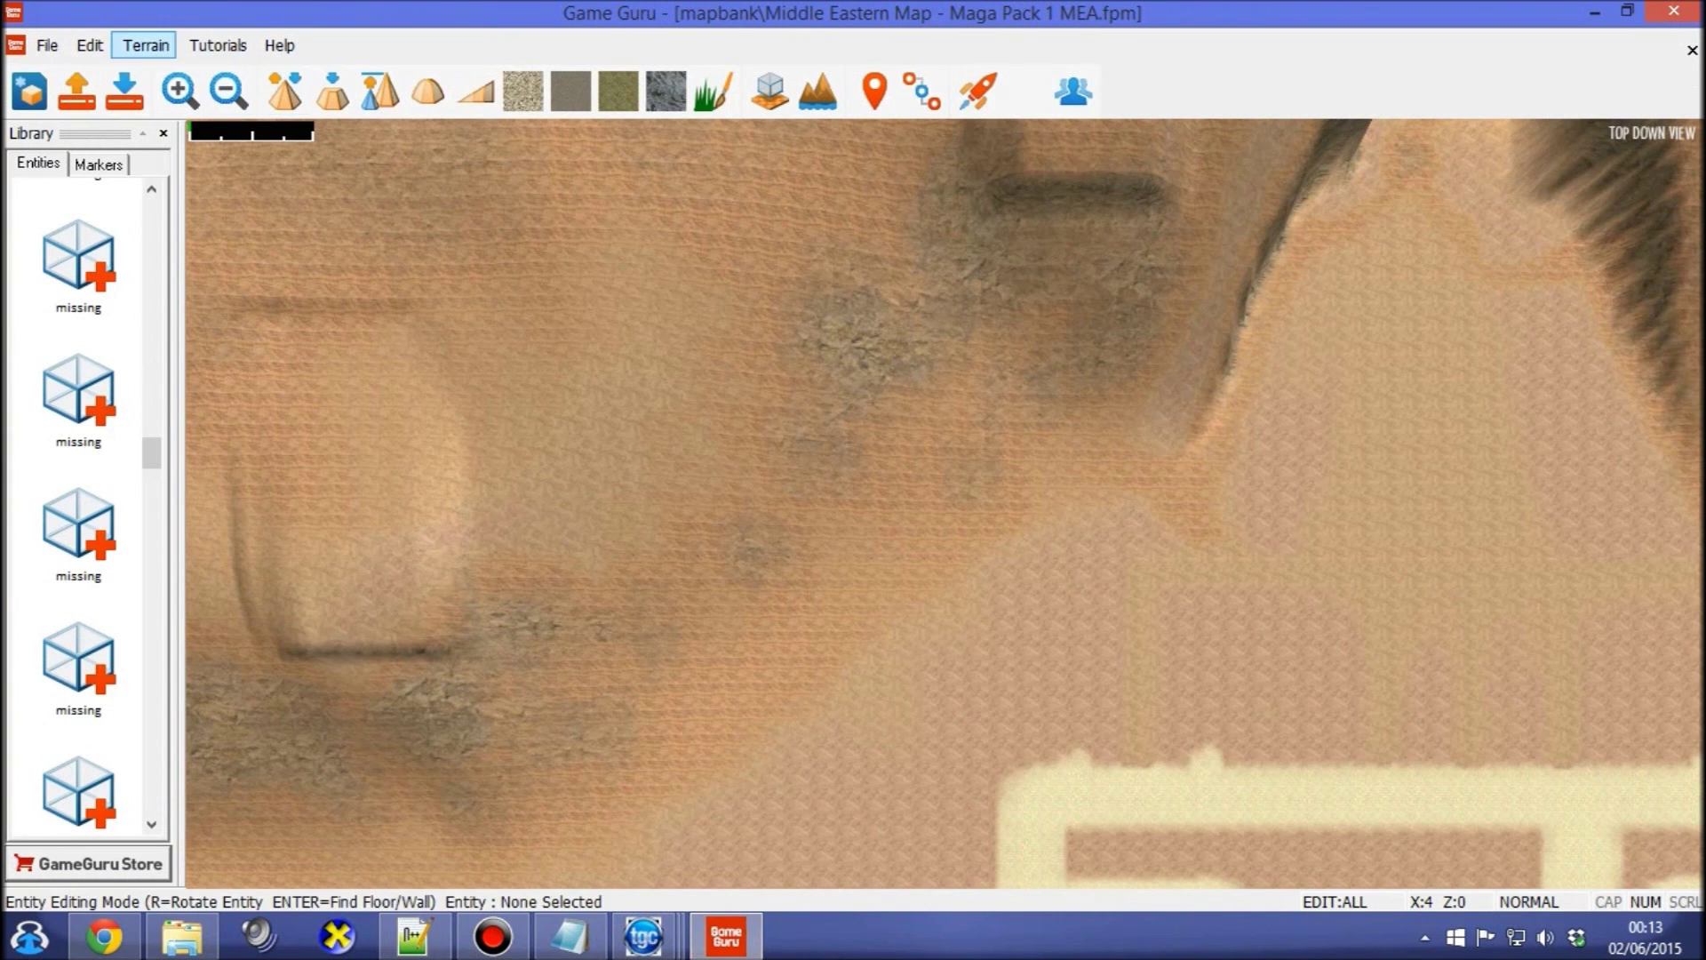
pyautogui.click(46, 45)
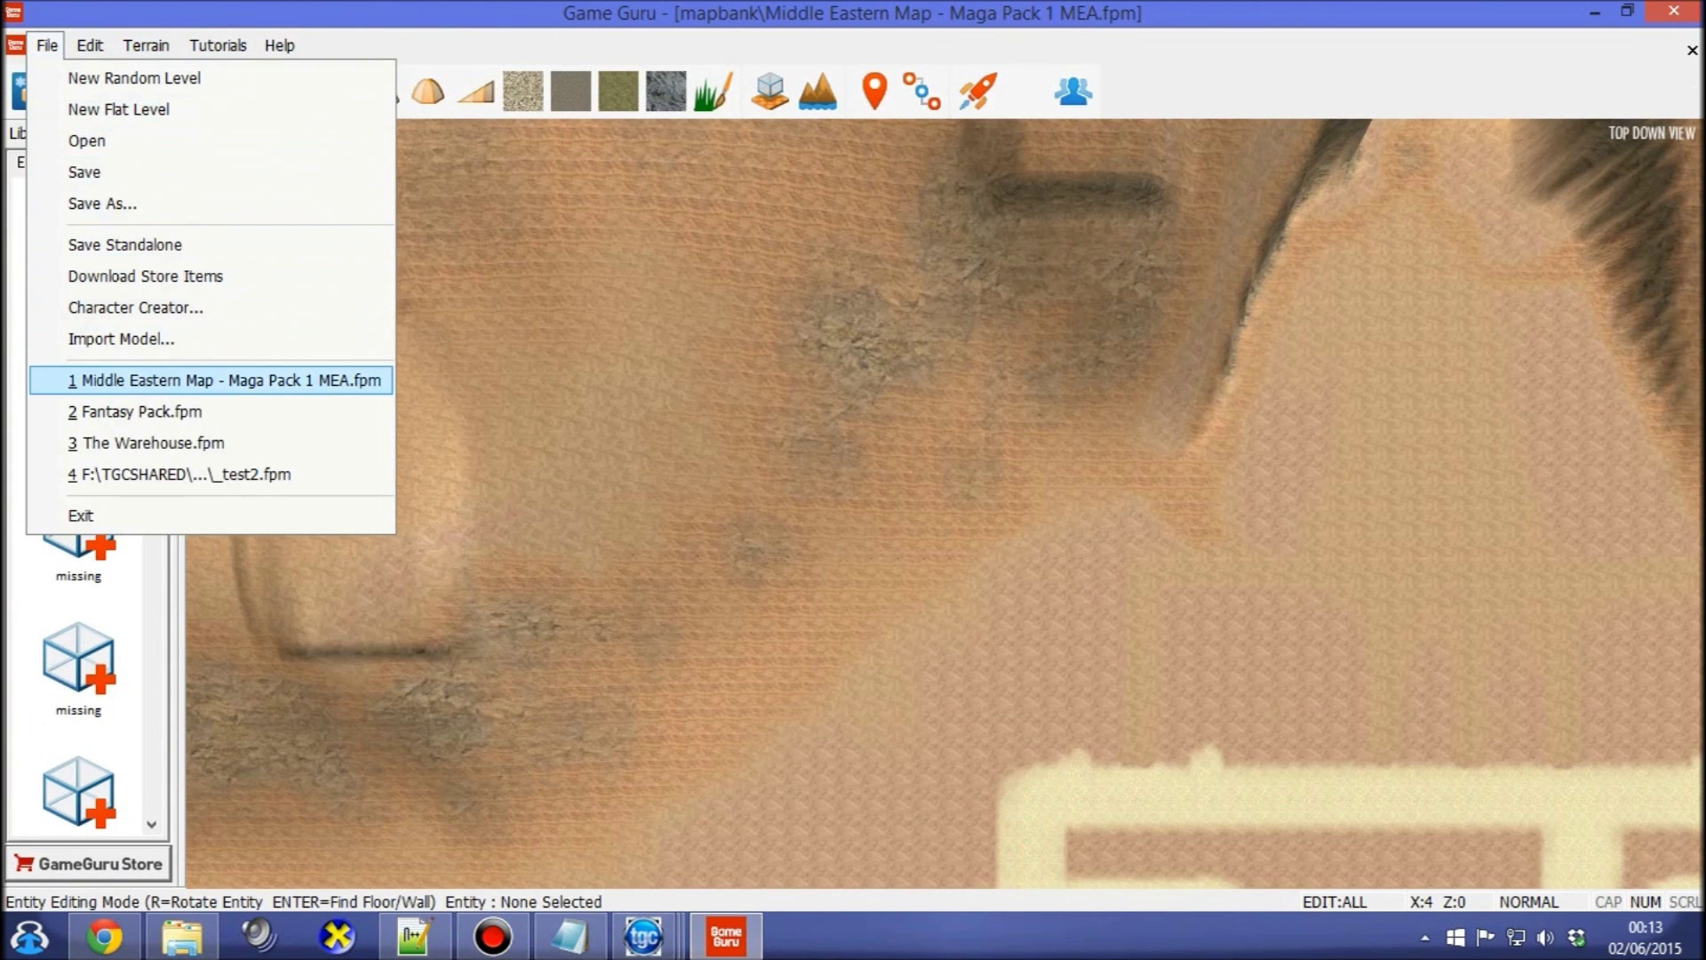
pyautogui.click(210, 379)
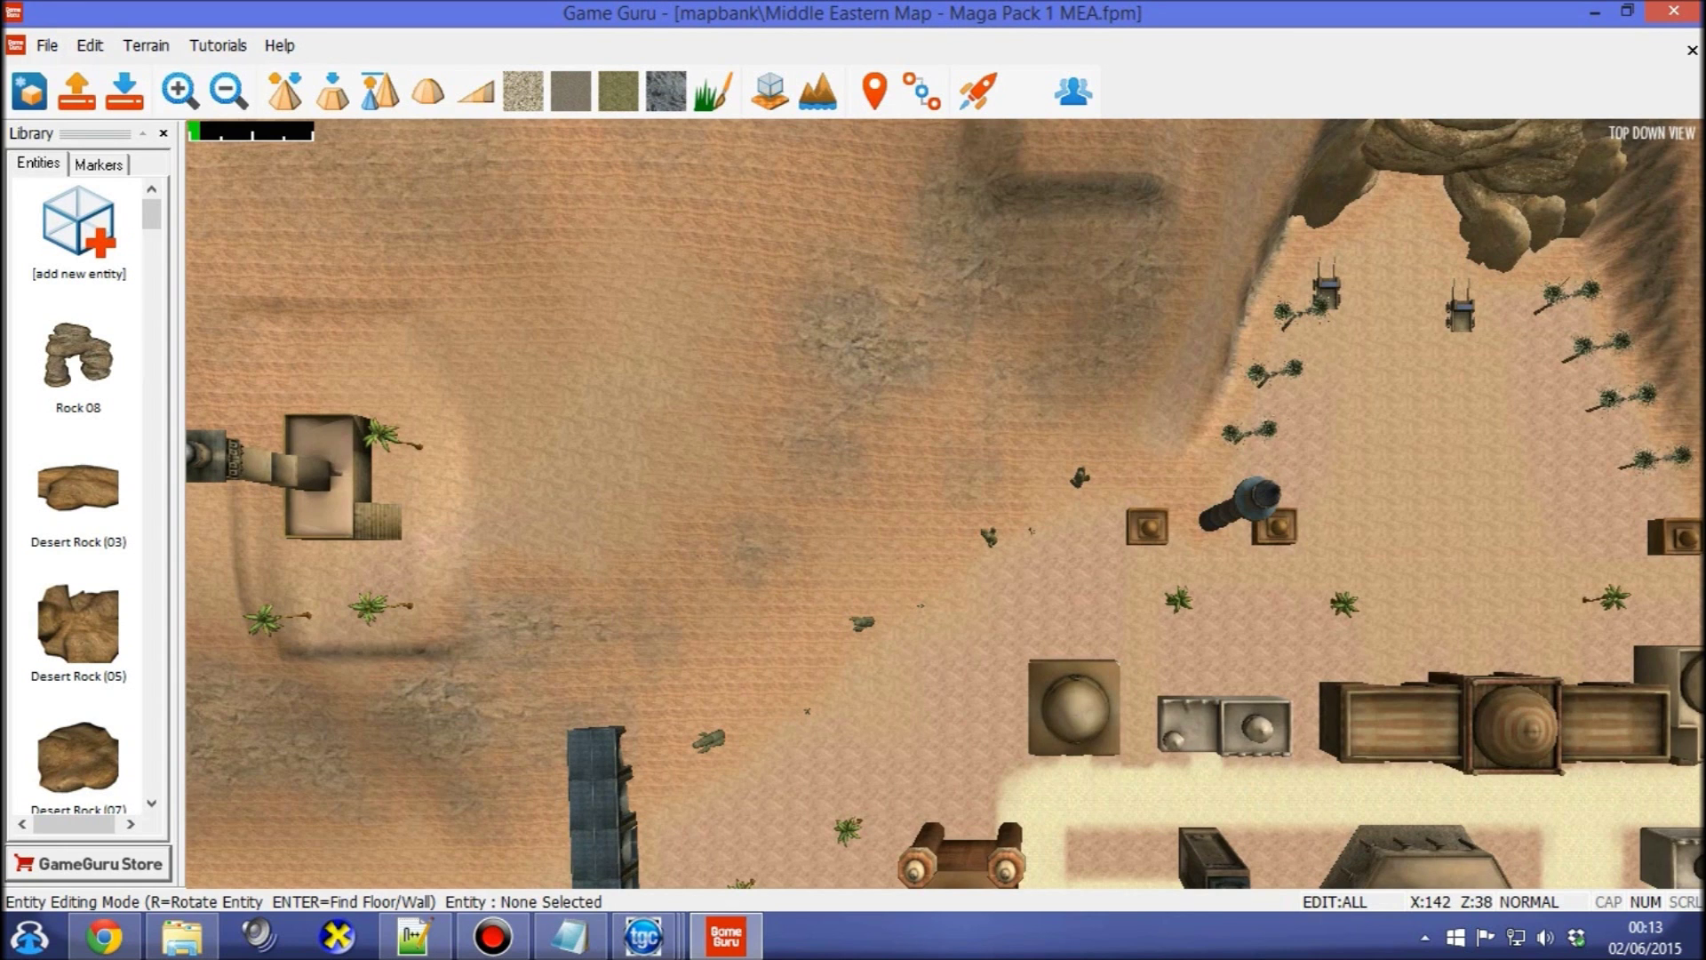
pyautogui.scroll(-5, 85, 498)
pyautogui.scroll(-10, 78, 498)
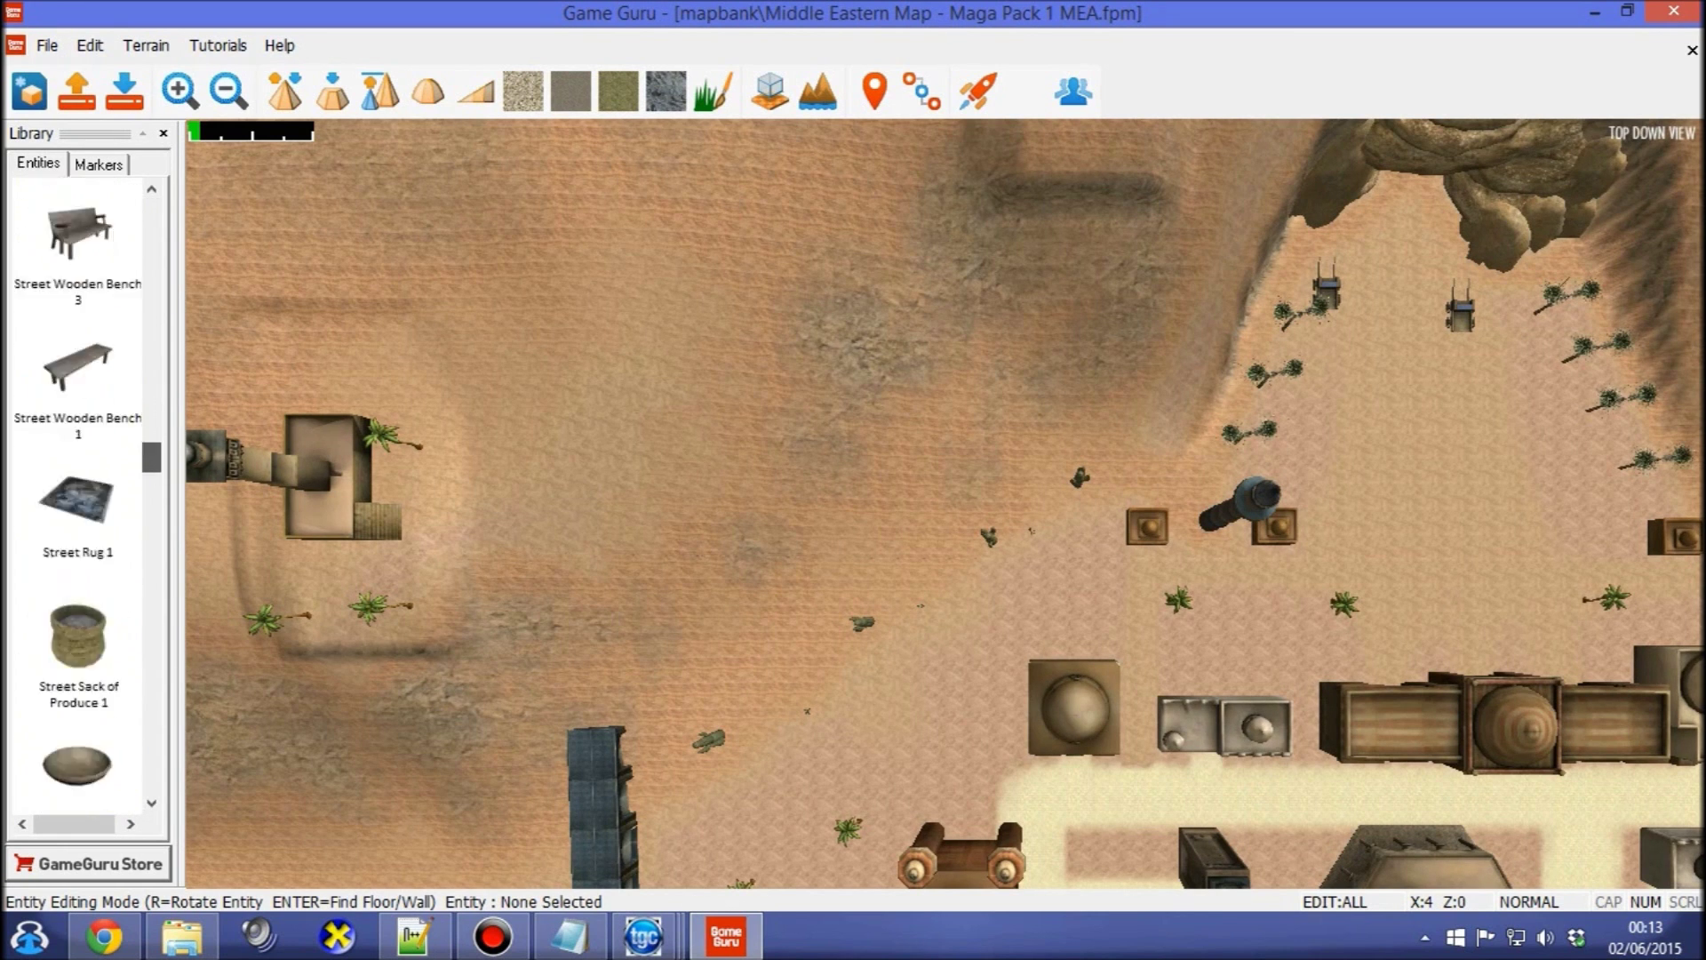
pyautogui.scroll(5, 78, 498)
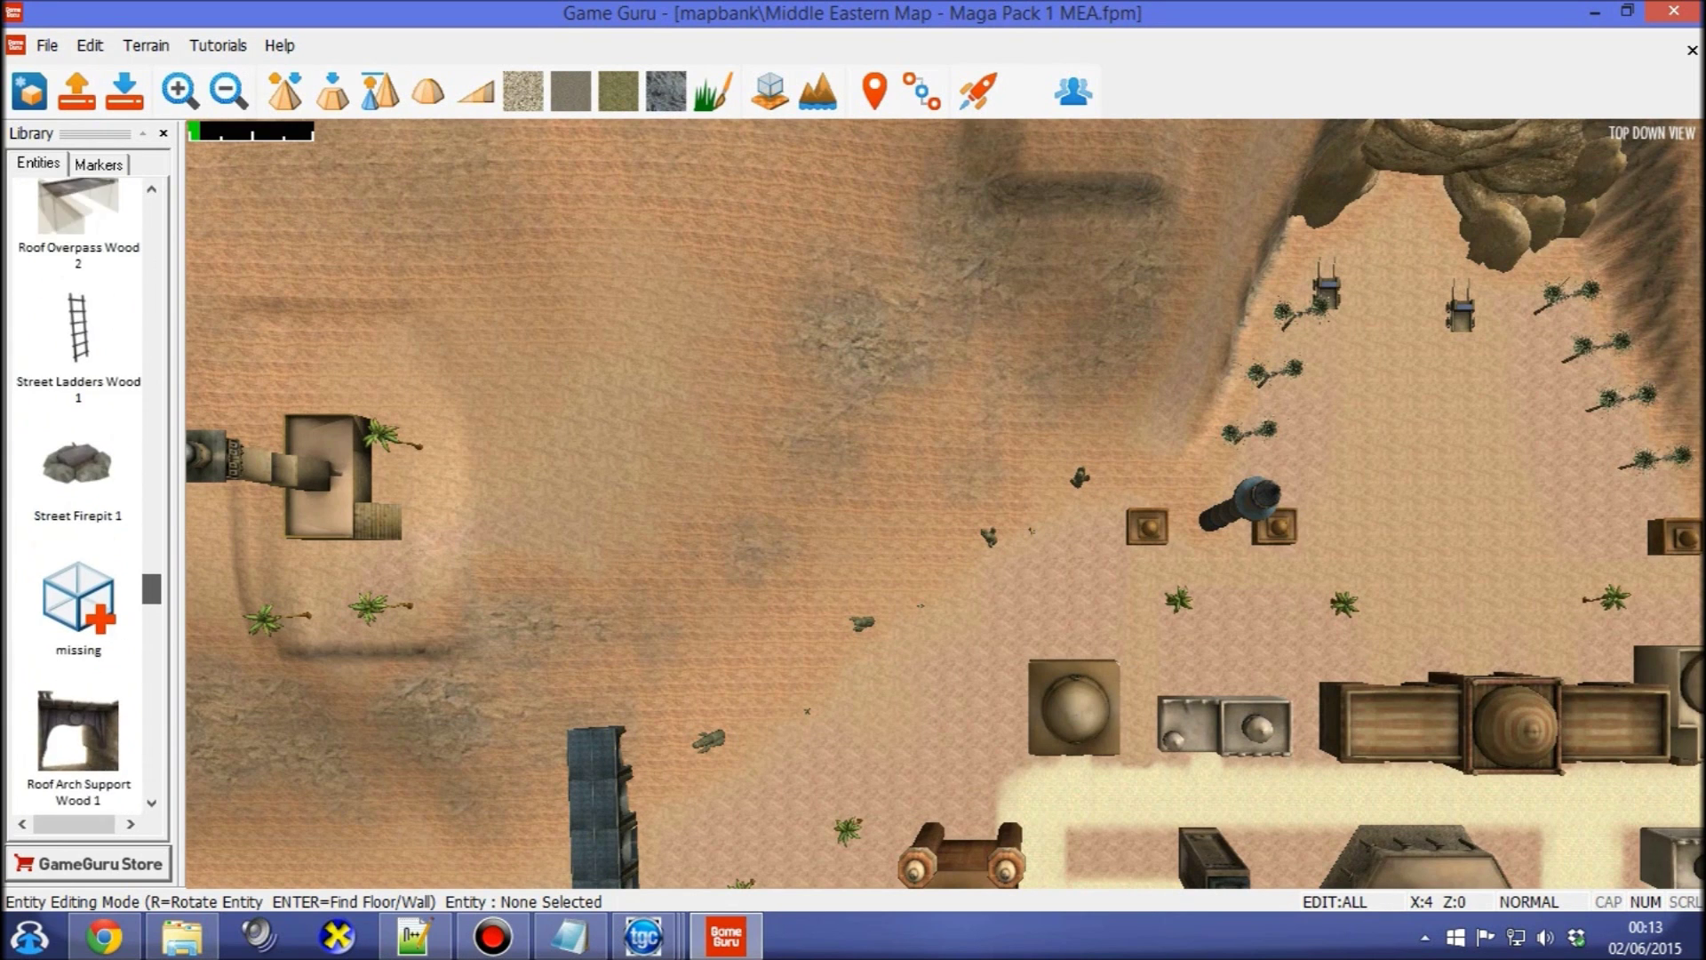
pyautogui.scroll(-8, 78, 497)
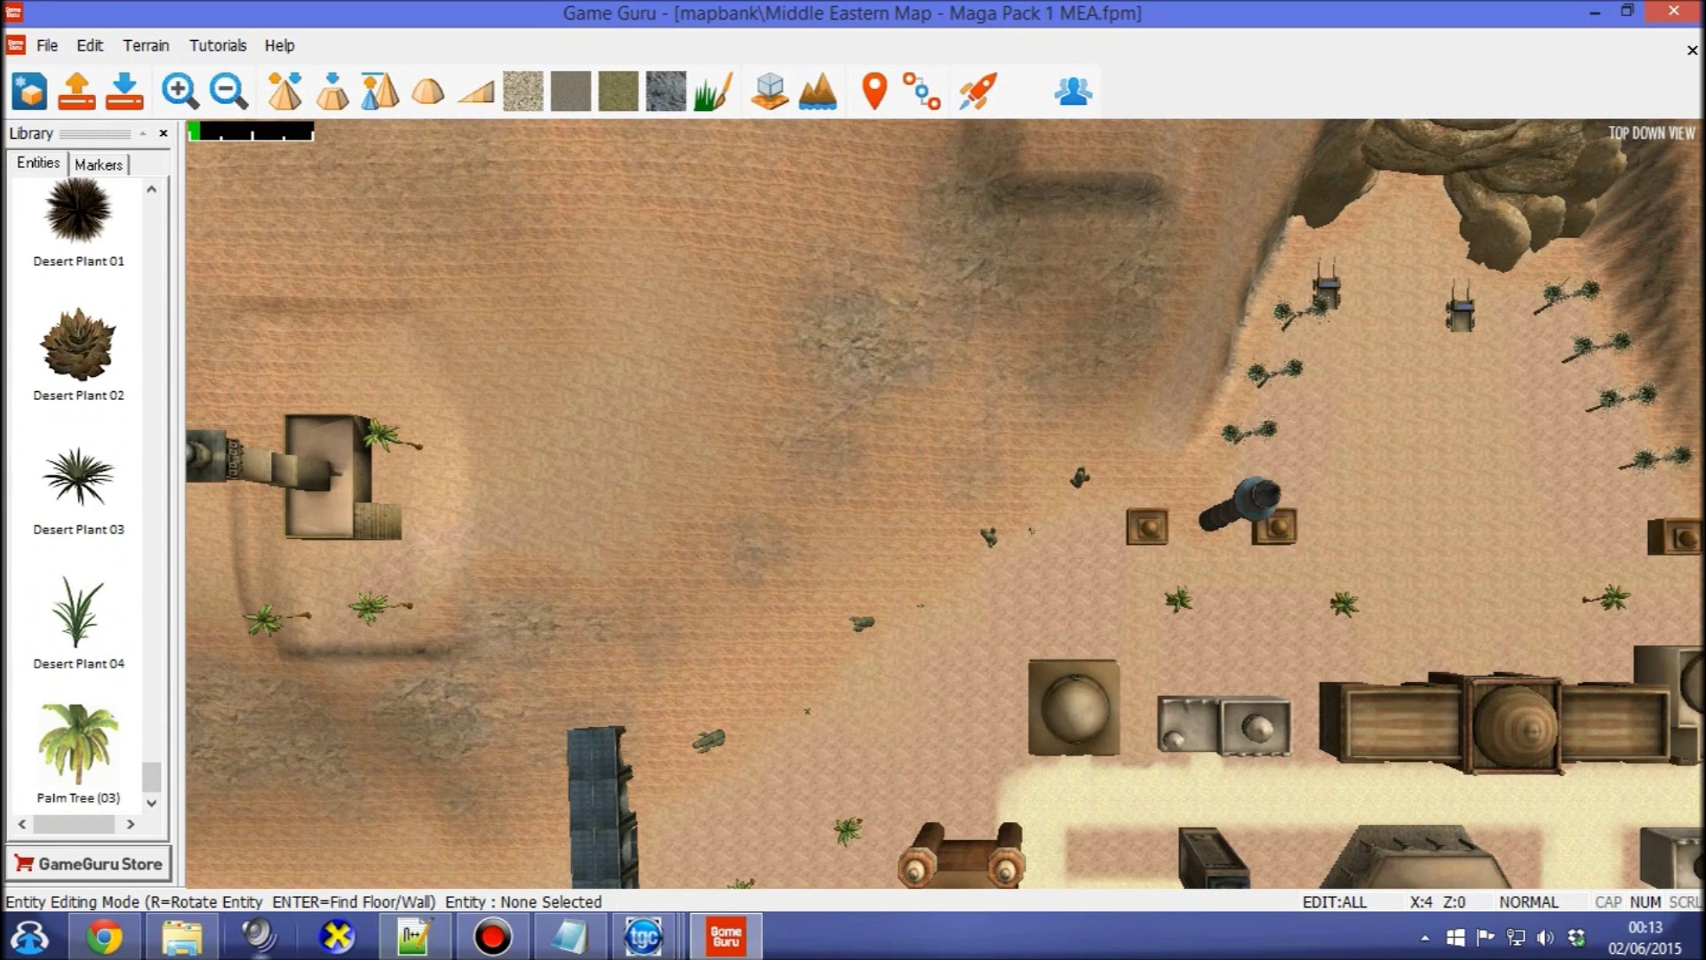
# Switch to File Explorer and open Middle Eastern Map - Maga Pack 1 MEA.log from the mapbank folder.
pyautogui.click(183, 936)
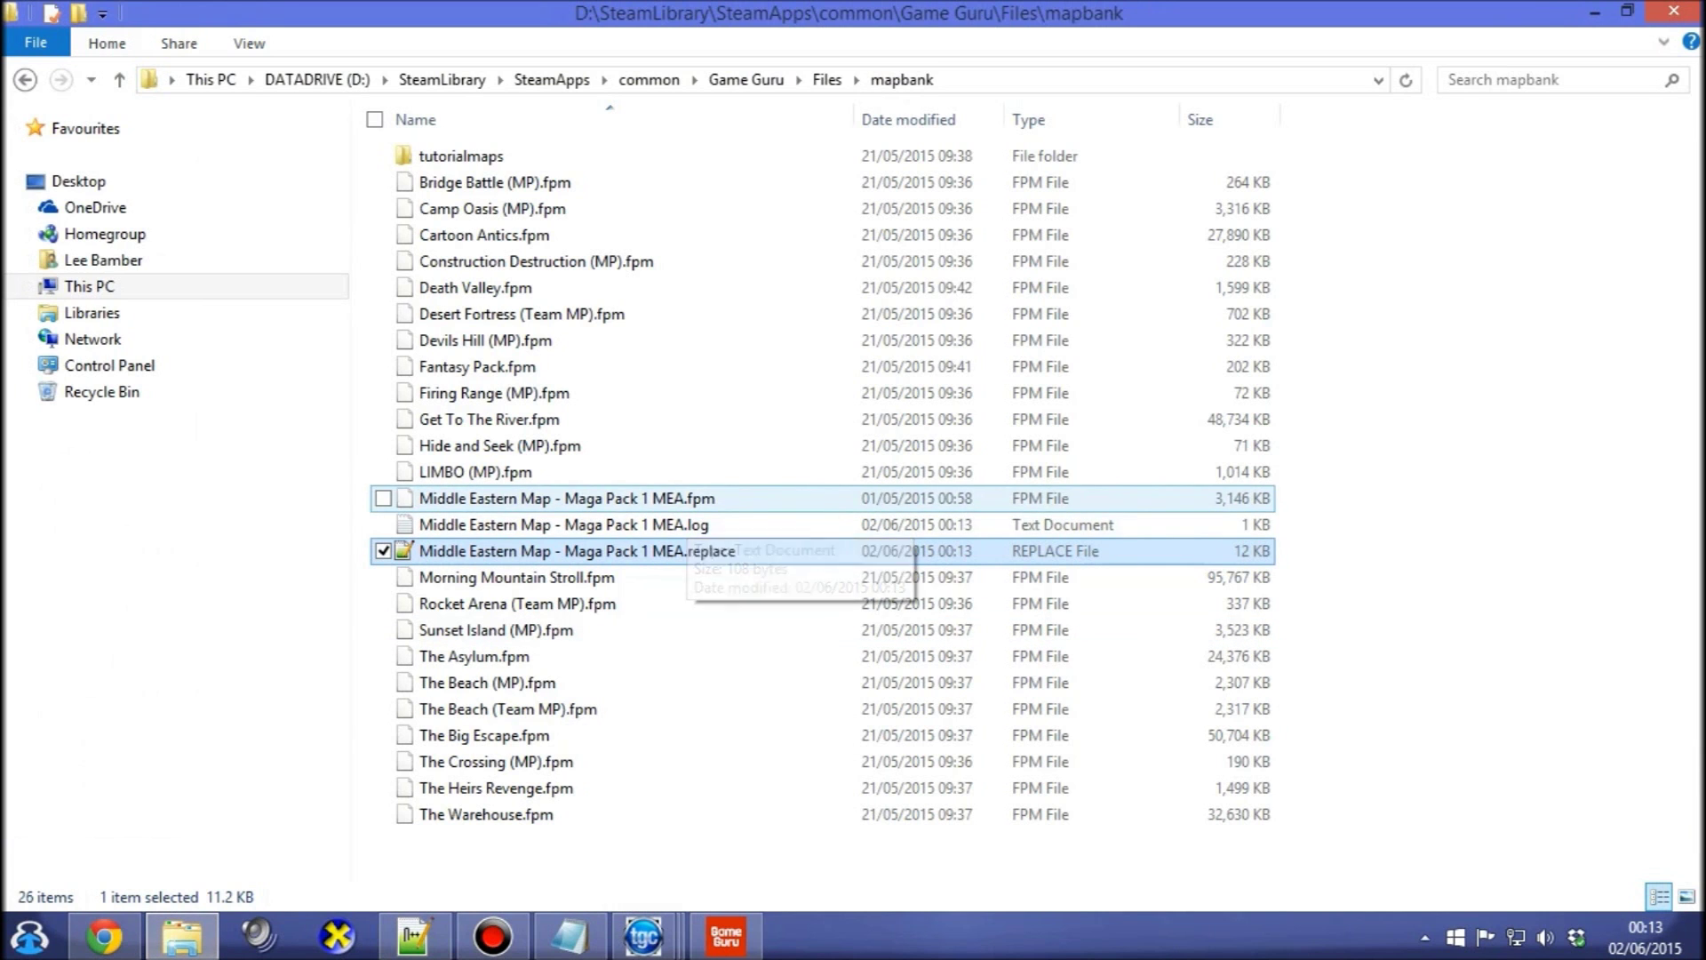
pyautogui.click(563, 525)
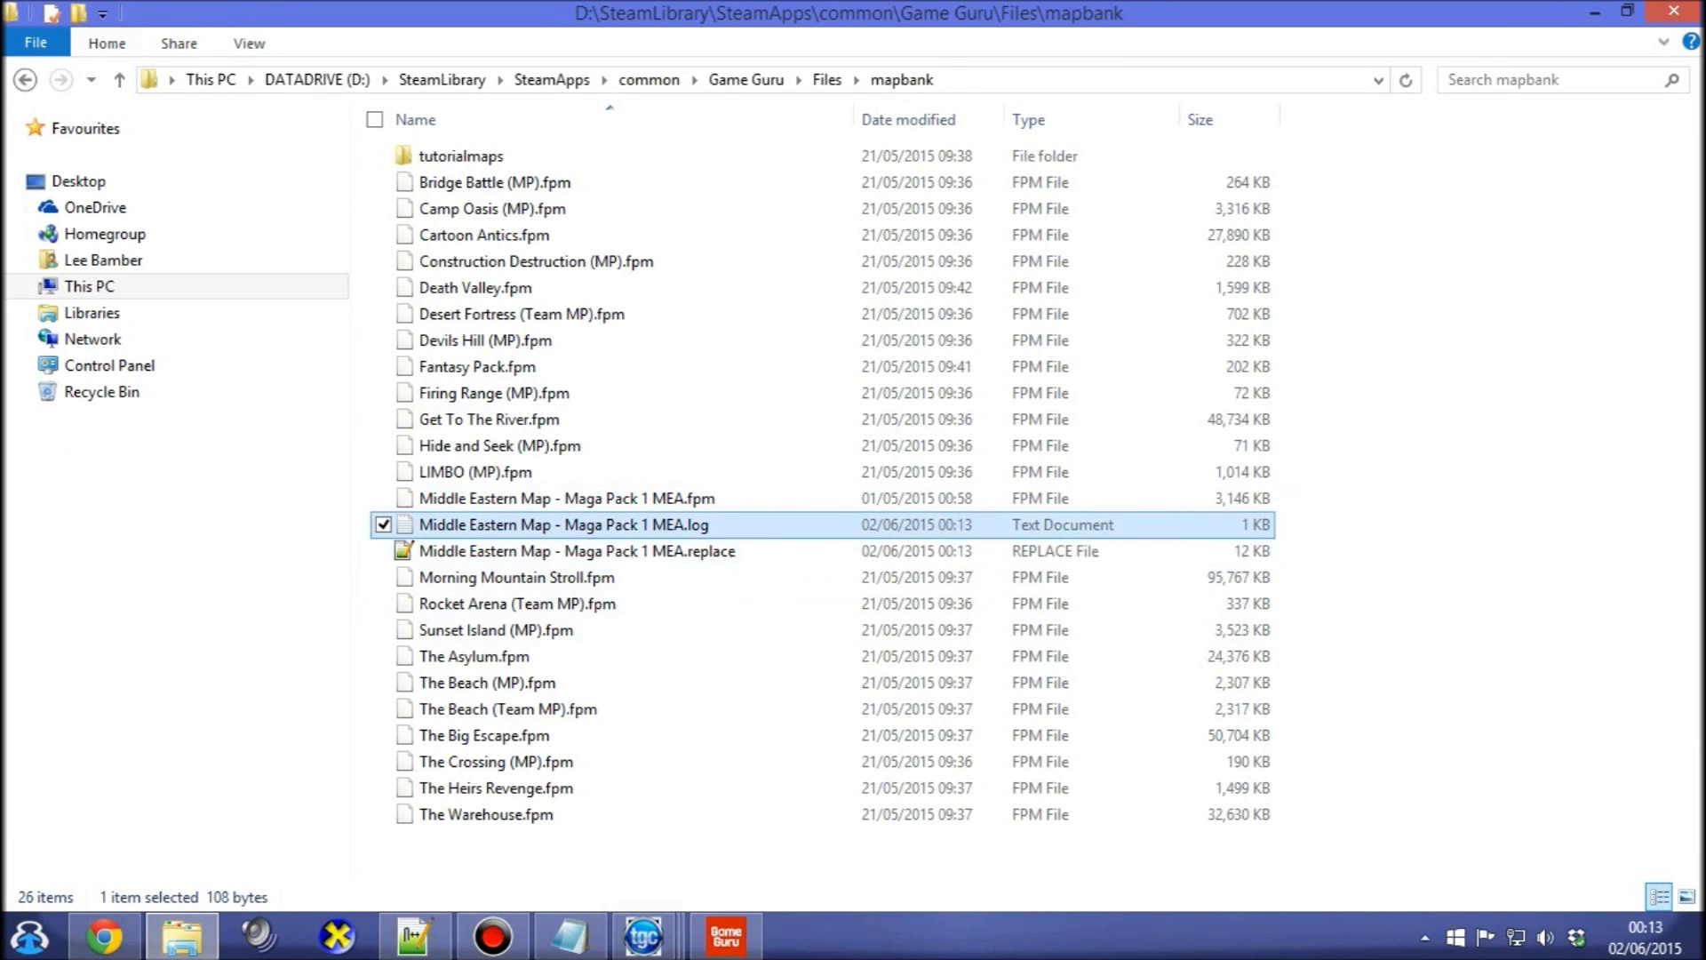
pyautogui.press('Return')
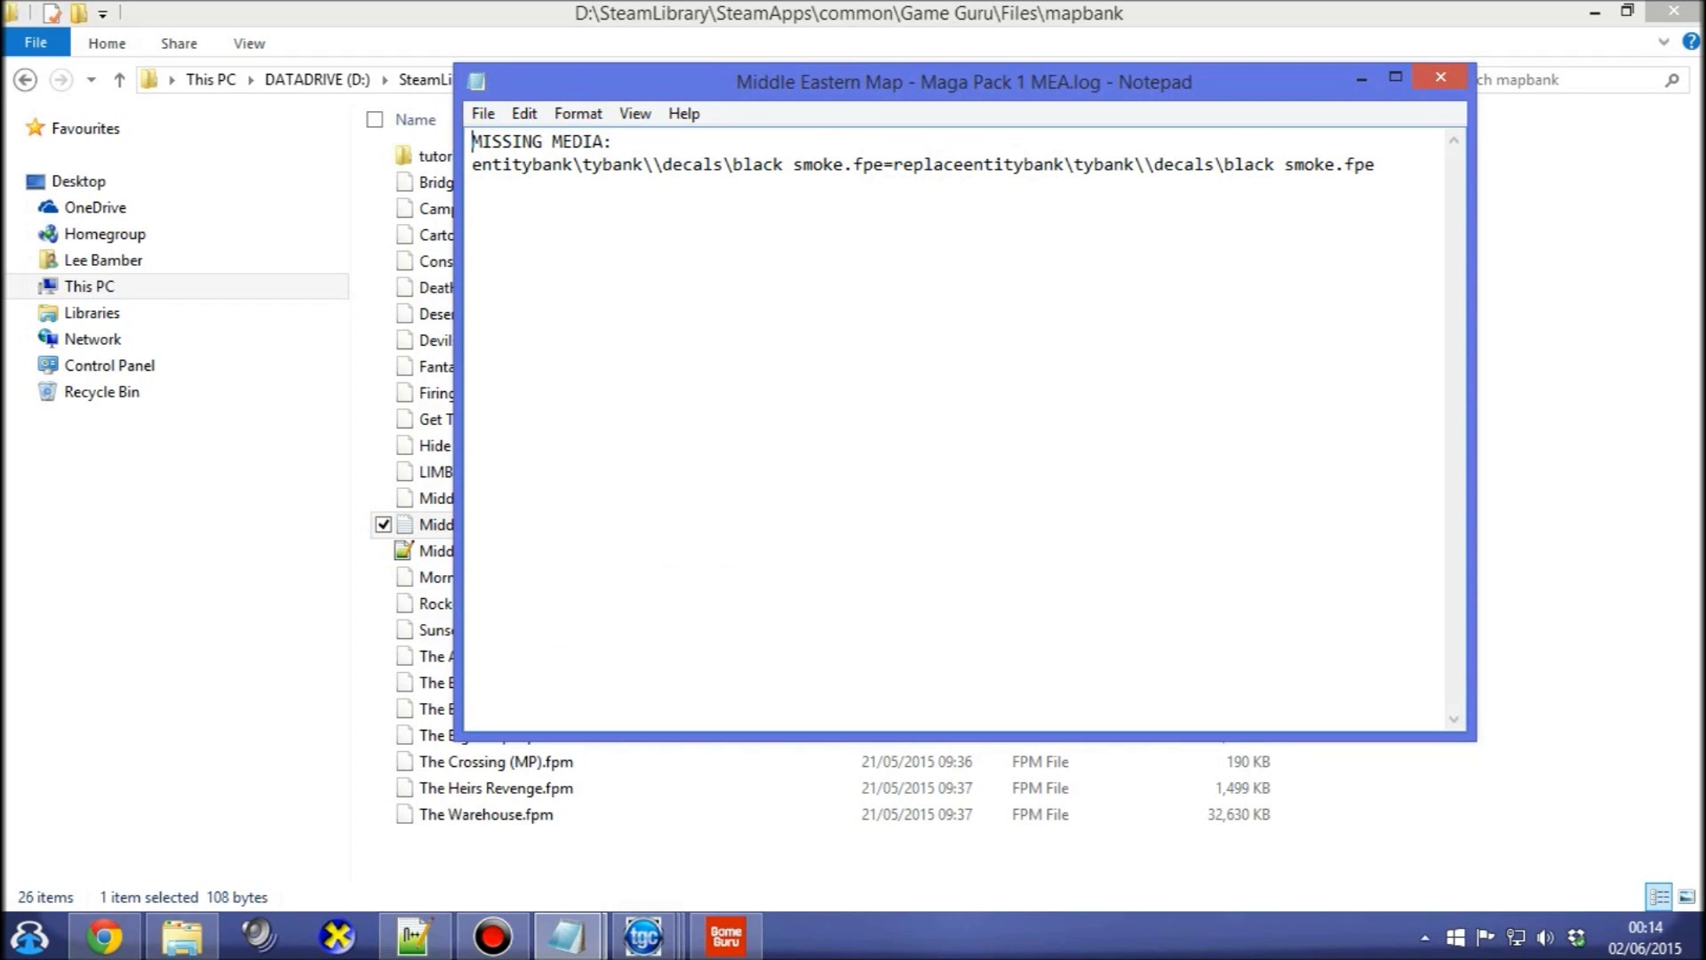
# Examine the black smoke decal entry under MISSING MEDIA in the log, comparing both sides of its equals sign, and close the log.
pyautogui.moveTo(1375, 164); pyautogui.dragTo(472, 164)
pyautogui.click(864, 165)
pyautogui.moveTo(724, 165); pyautogui.dragTo(1376, 165)
pyautogui.click(928, 165)
pyautogui.click(1376, 164)
pyautogui.hotkey('ctrl', 'shift', 'Left')
pyautogui.hotkey('shift', 'Up')
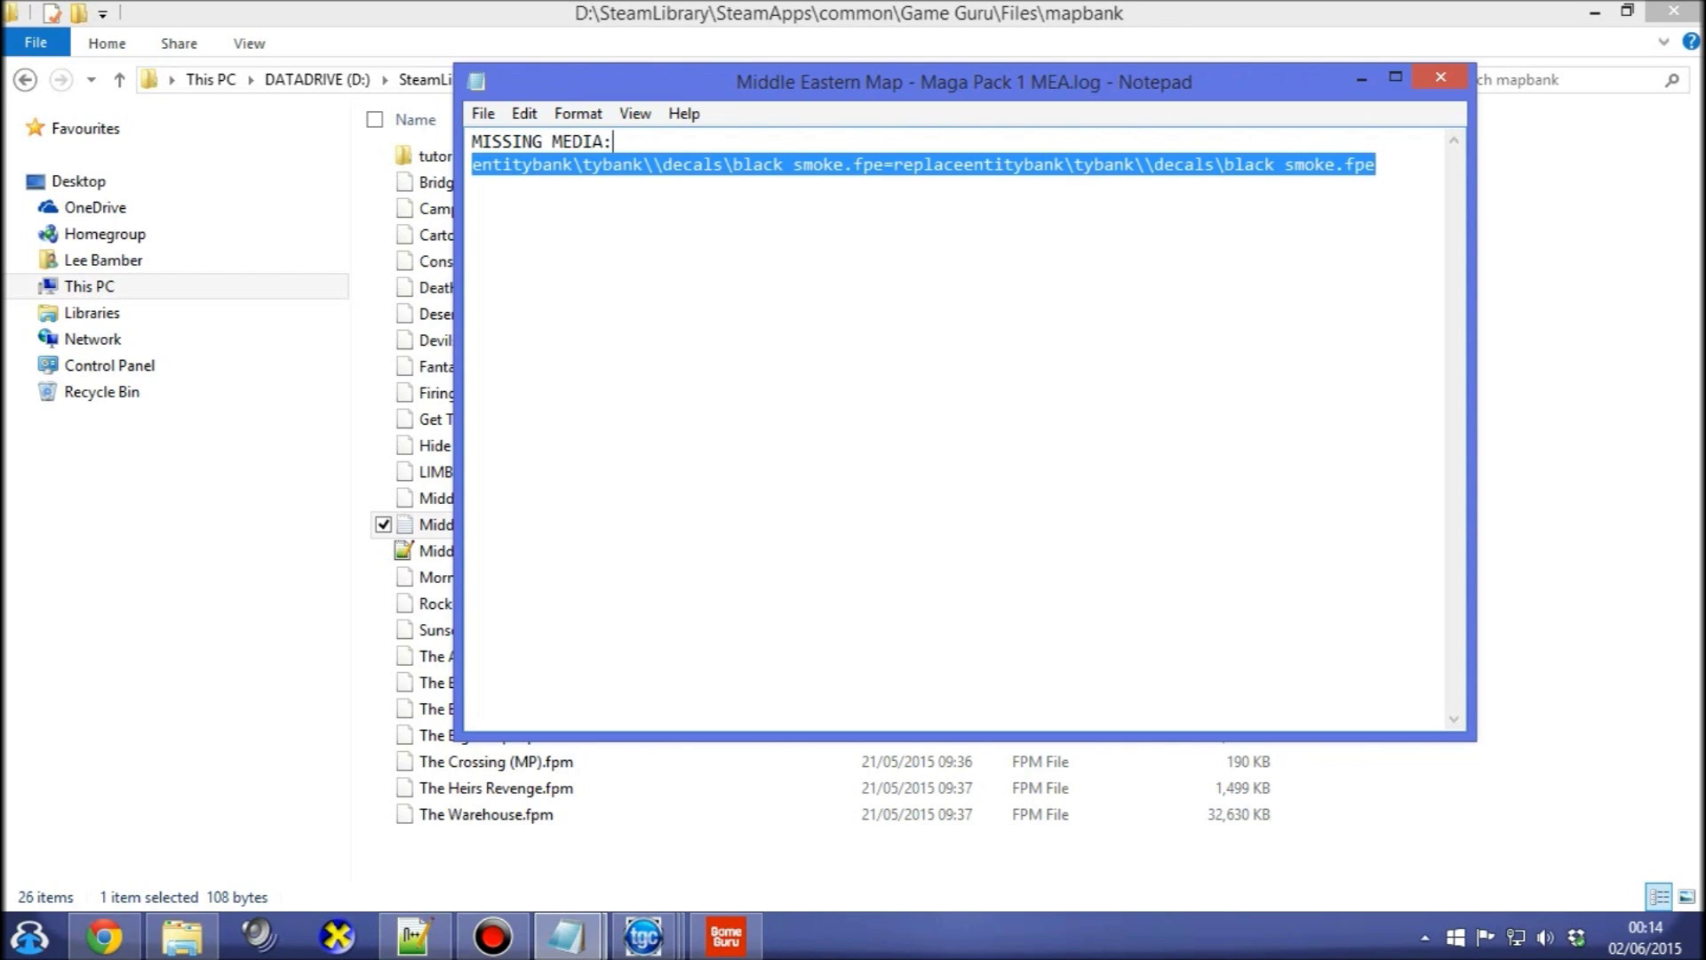
pyautogui.click(473, 186)
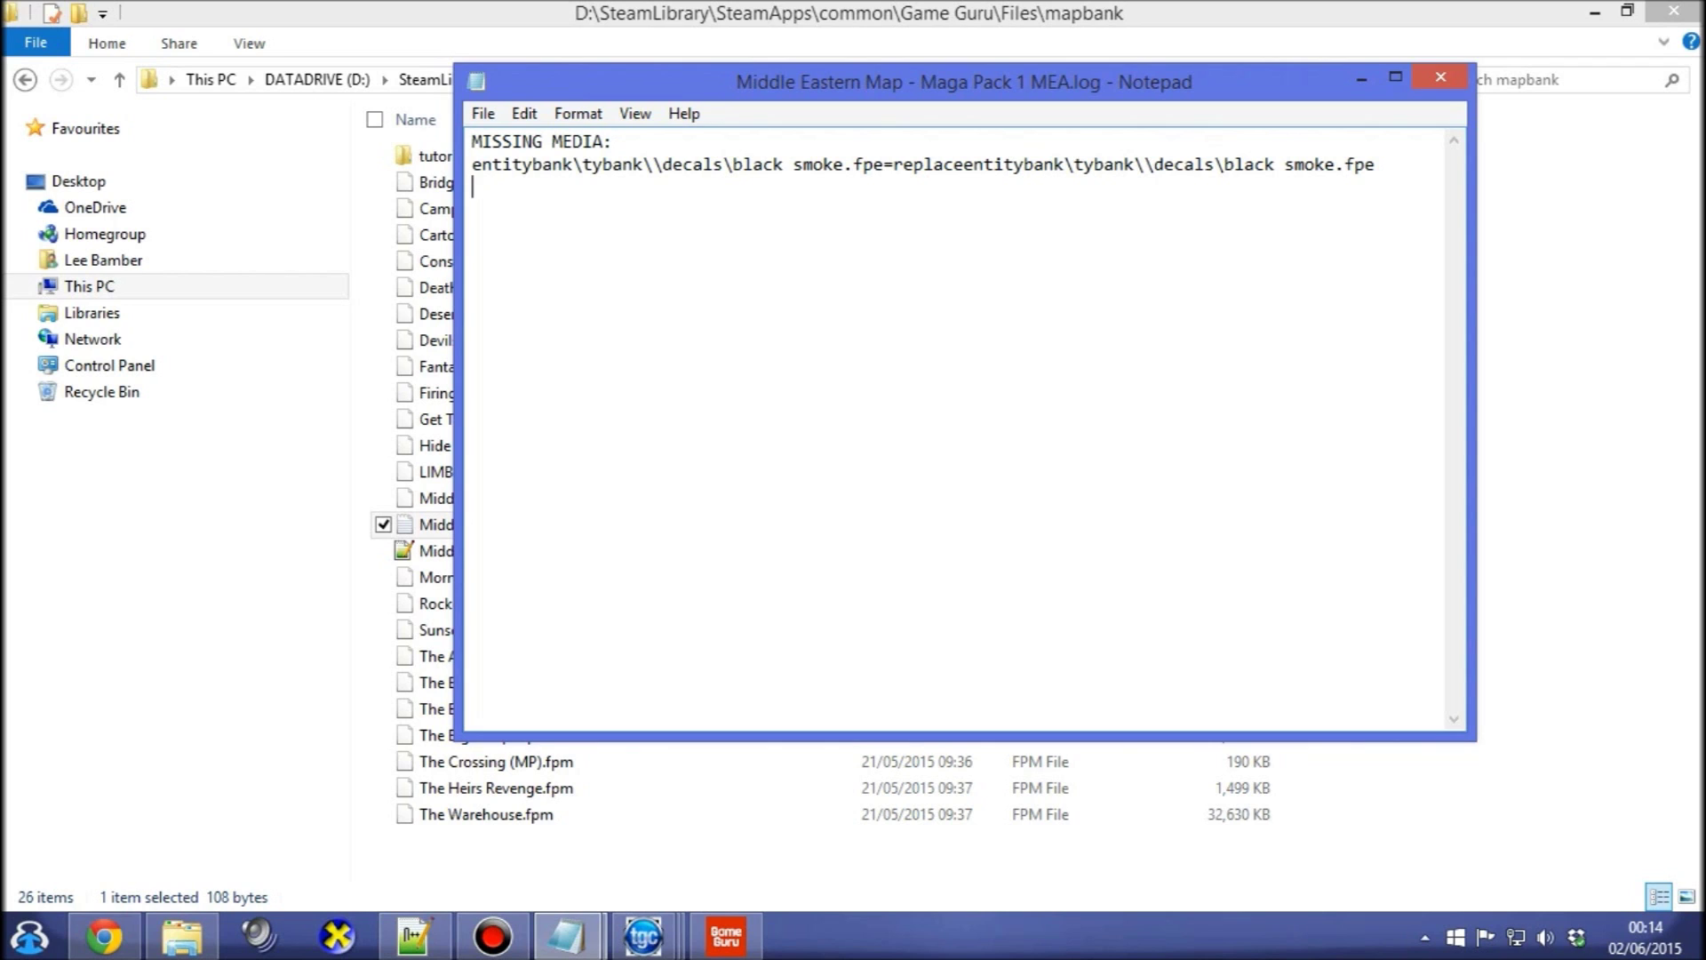
pyautogui.moveTo(893, 164); pyautogui.dragTo(693, 165)
pyautogui.click(473, 187)
pyautogui.click(1440, 78)
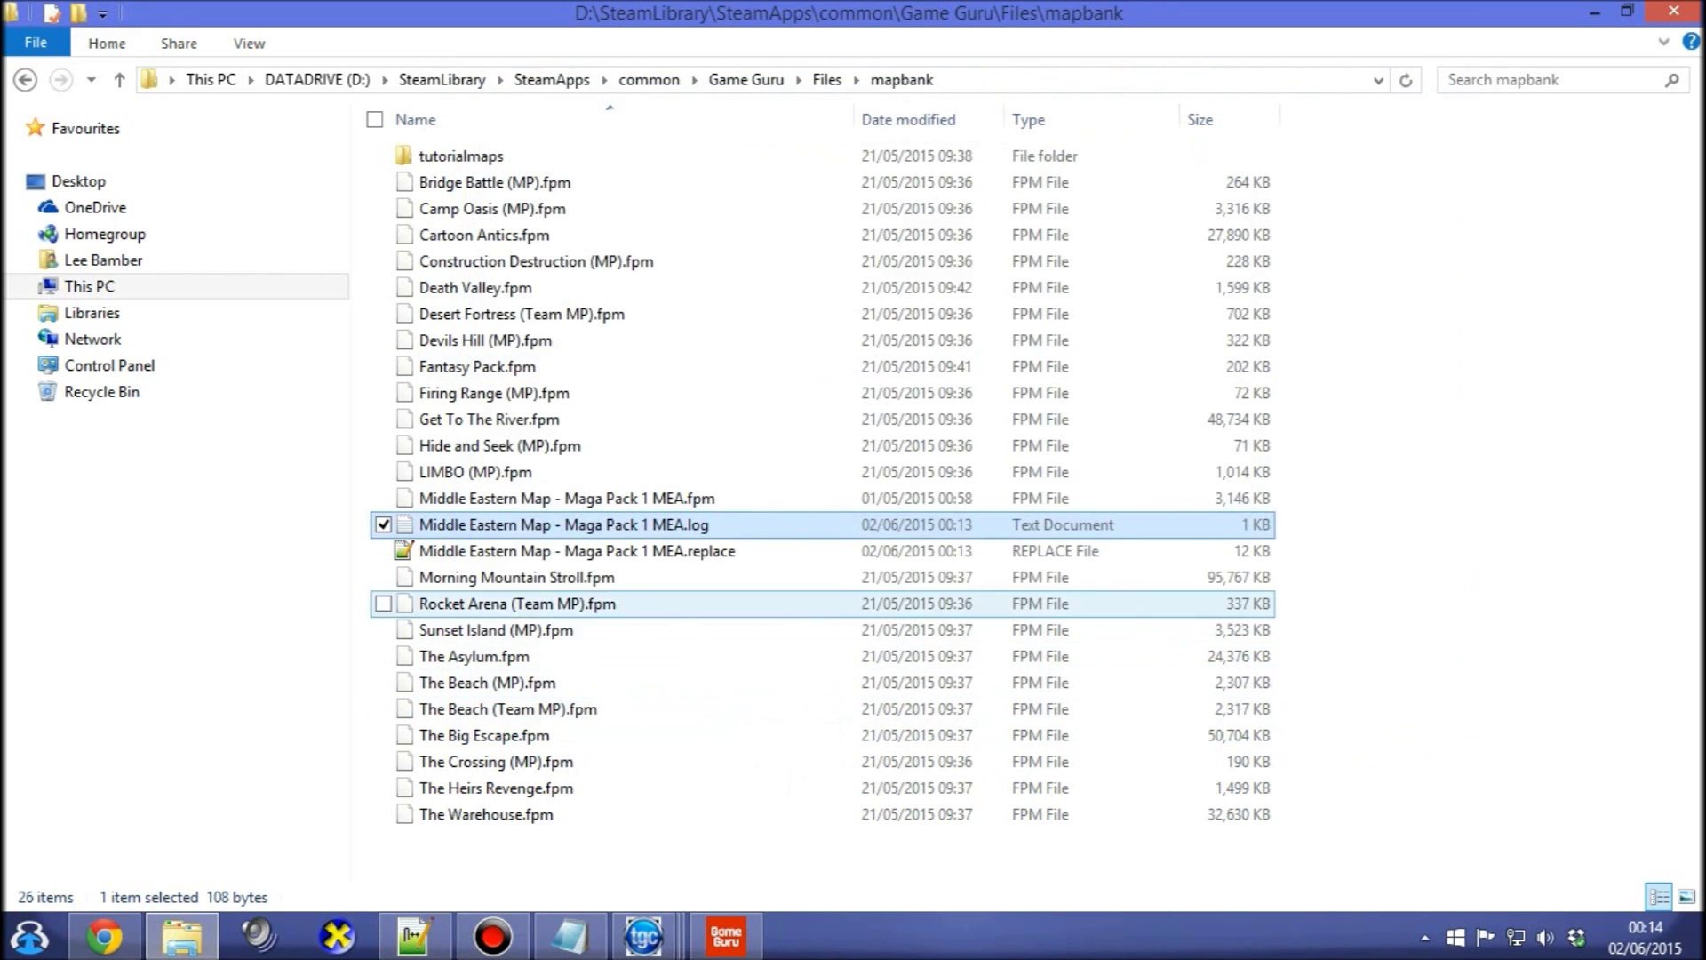
# Delete the Middle Eastern Map - Maga Pack 1 MEA.log file from the mapbank folder.
pyautogui.click(725, 577)
pyautogui.click(724, 524)
pyautogui.press('Delete')
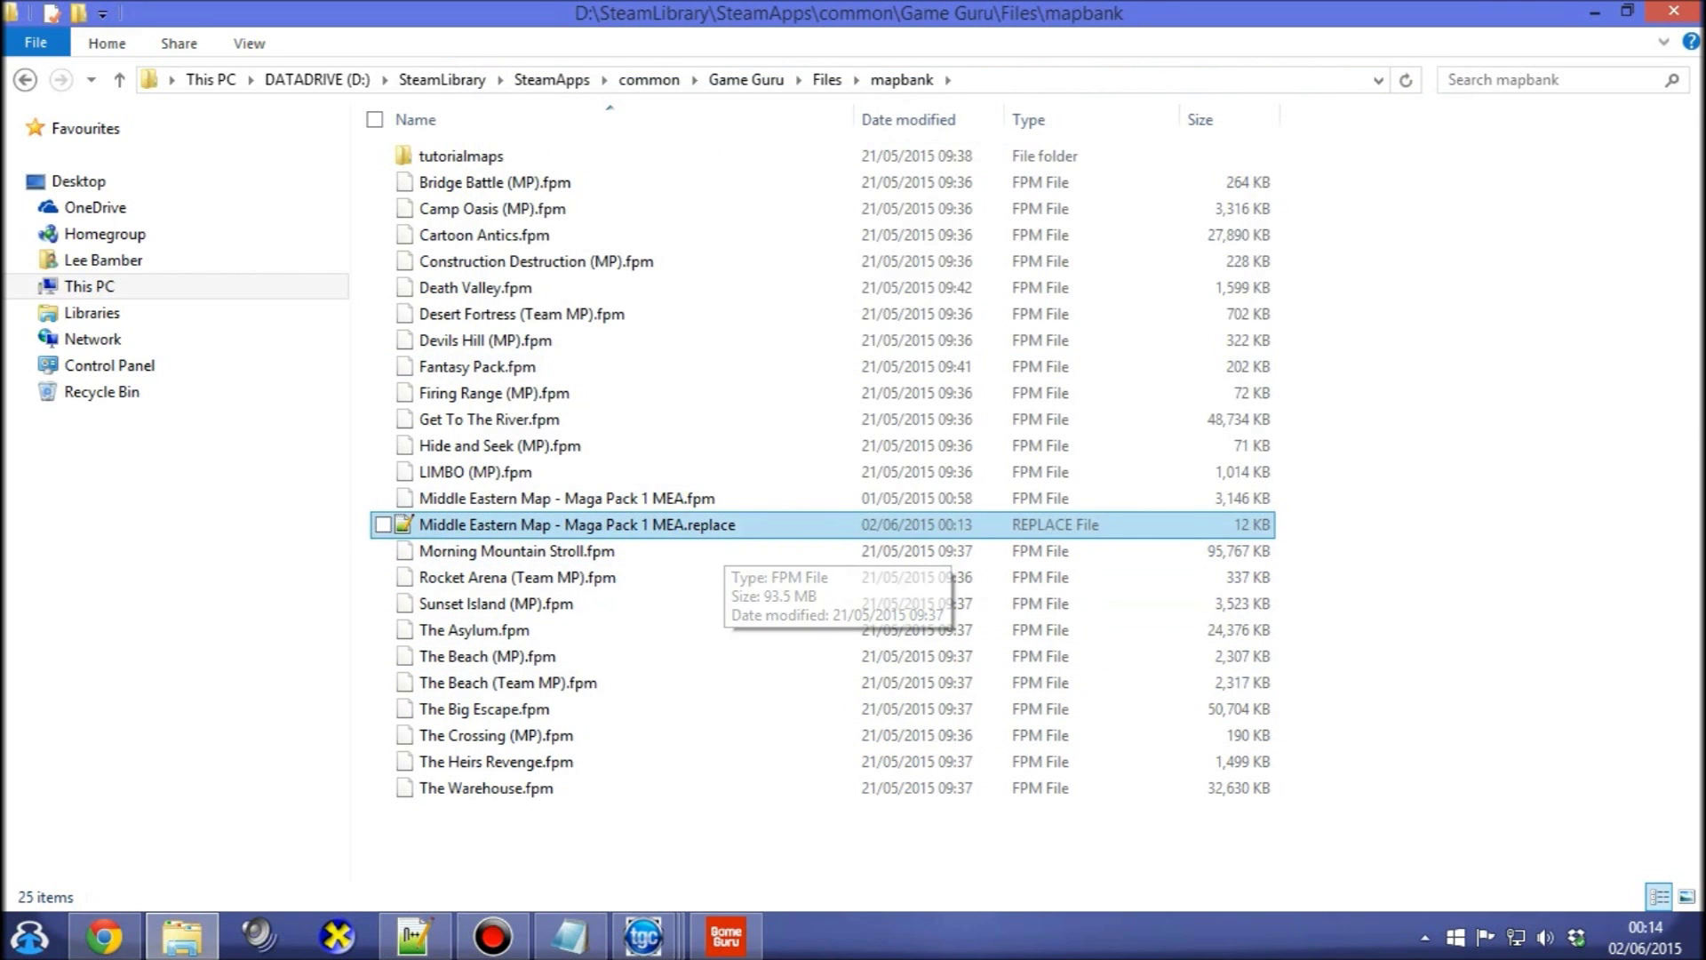
# Rename the .replace file to Middle Eastern Map - Maga Pack 1 MEA._replace and accept the extension change.
pyautogui.click(725, 524)
pyautogui.press('F2')
pyautogui.click(701, 524)
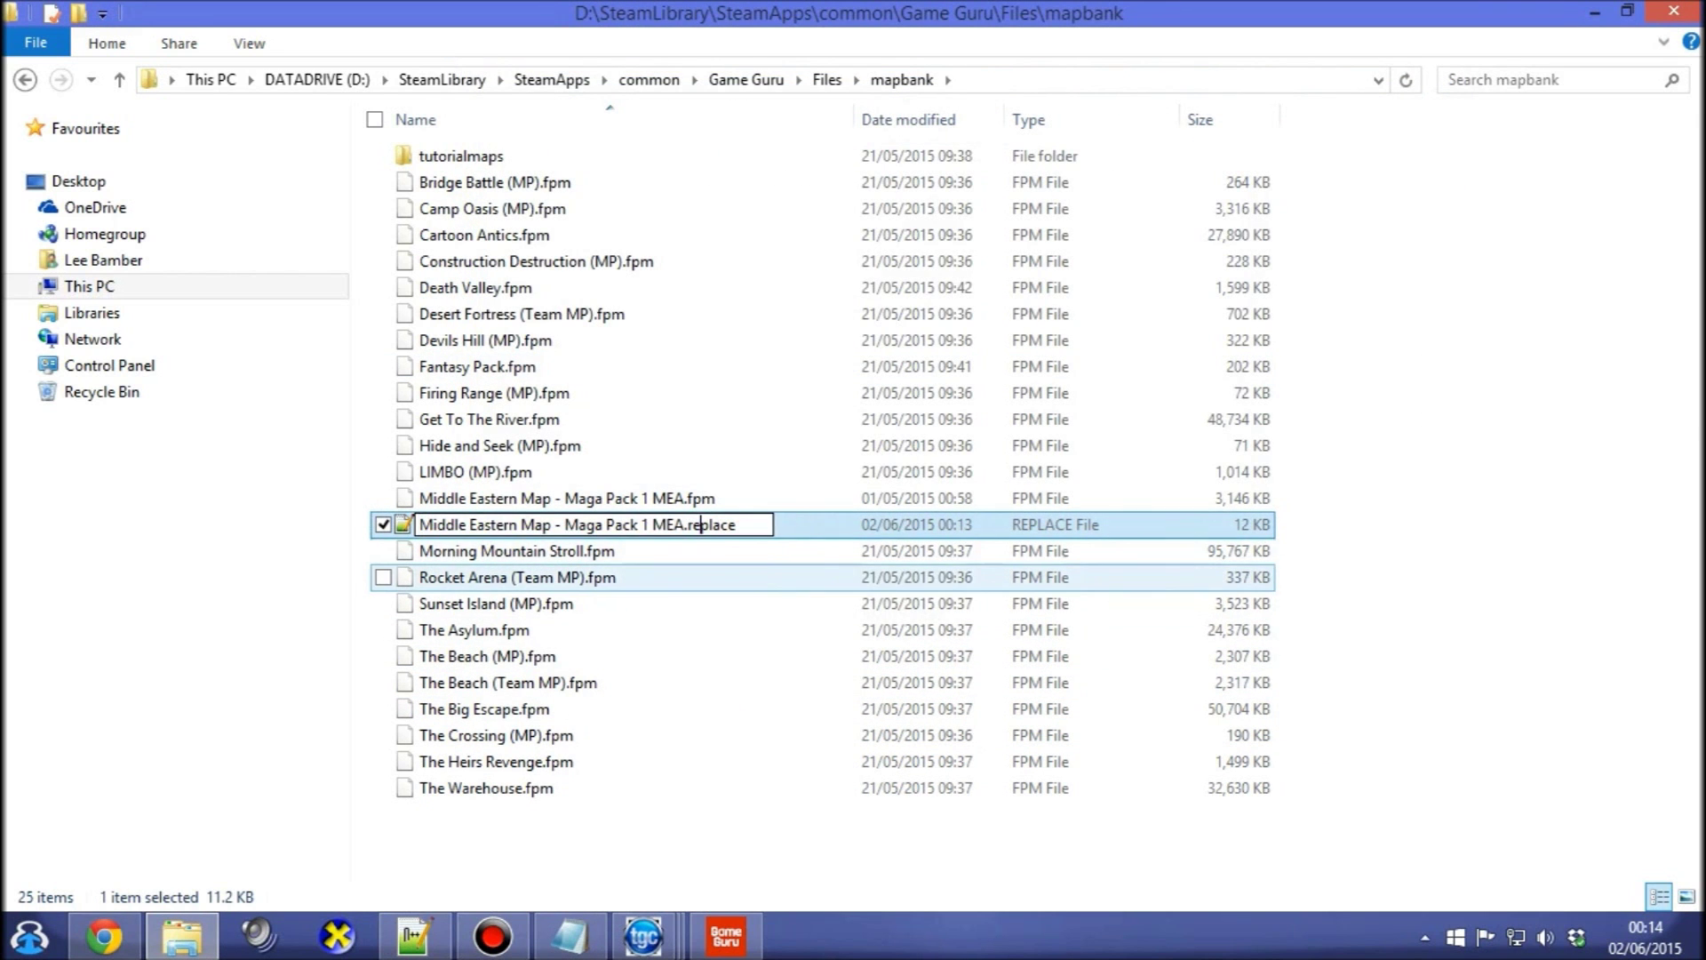
pyautogui.press('Left')
pyautogui.press('Left')
pyautogui.write('_')
pyautogui.press('Return')
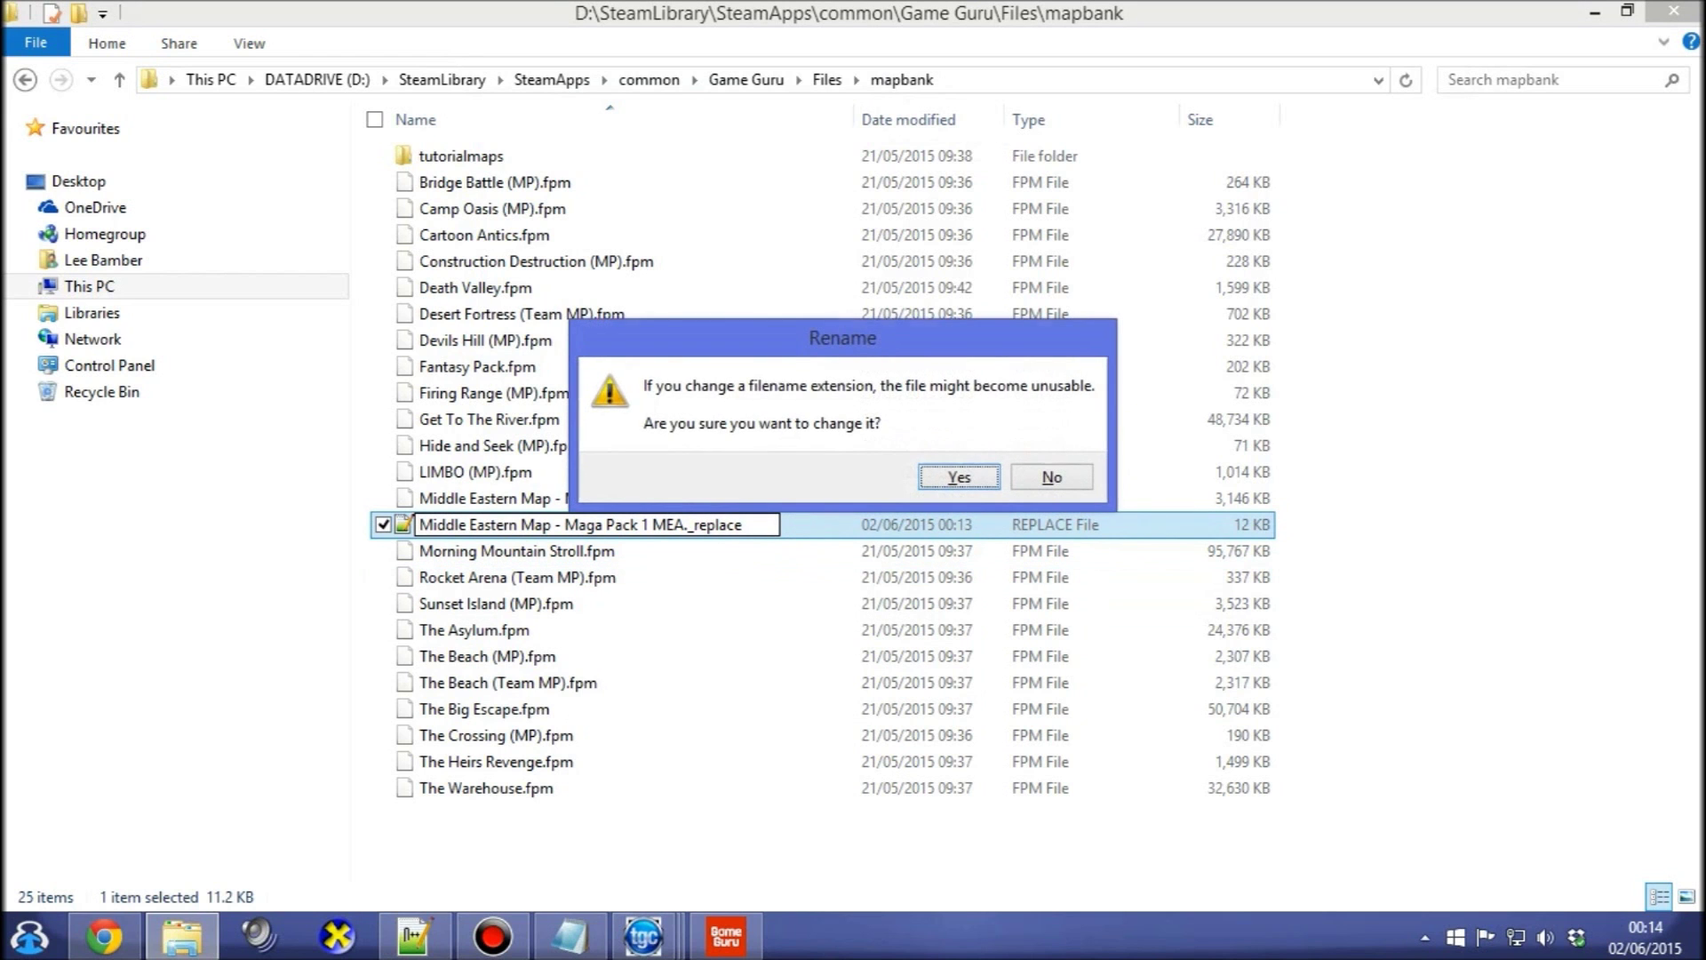
pyautogui.press('Return')
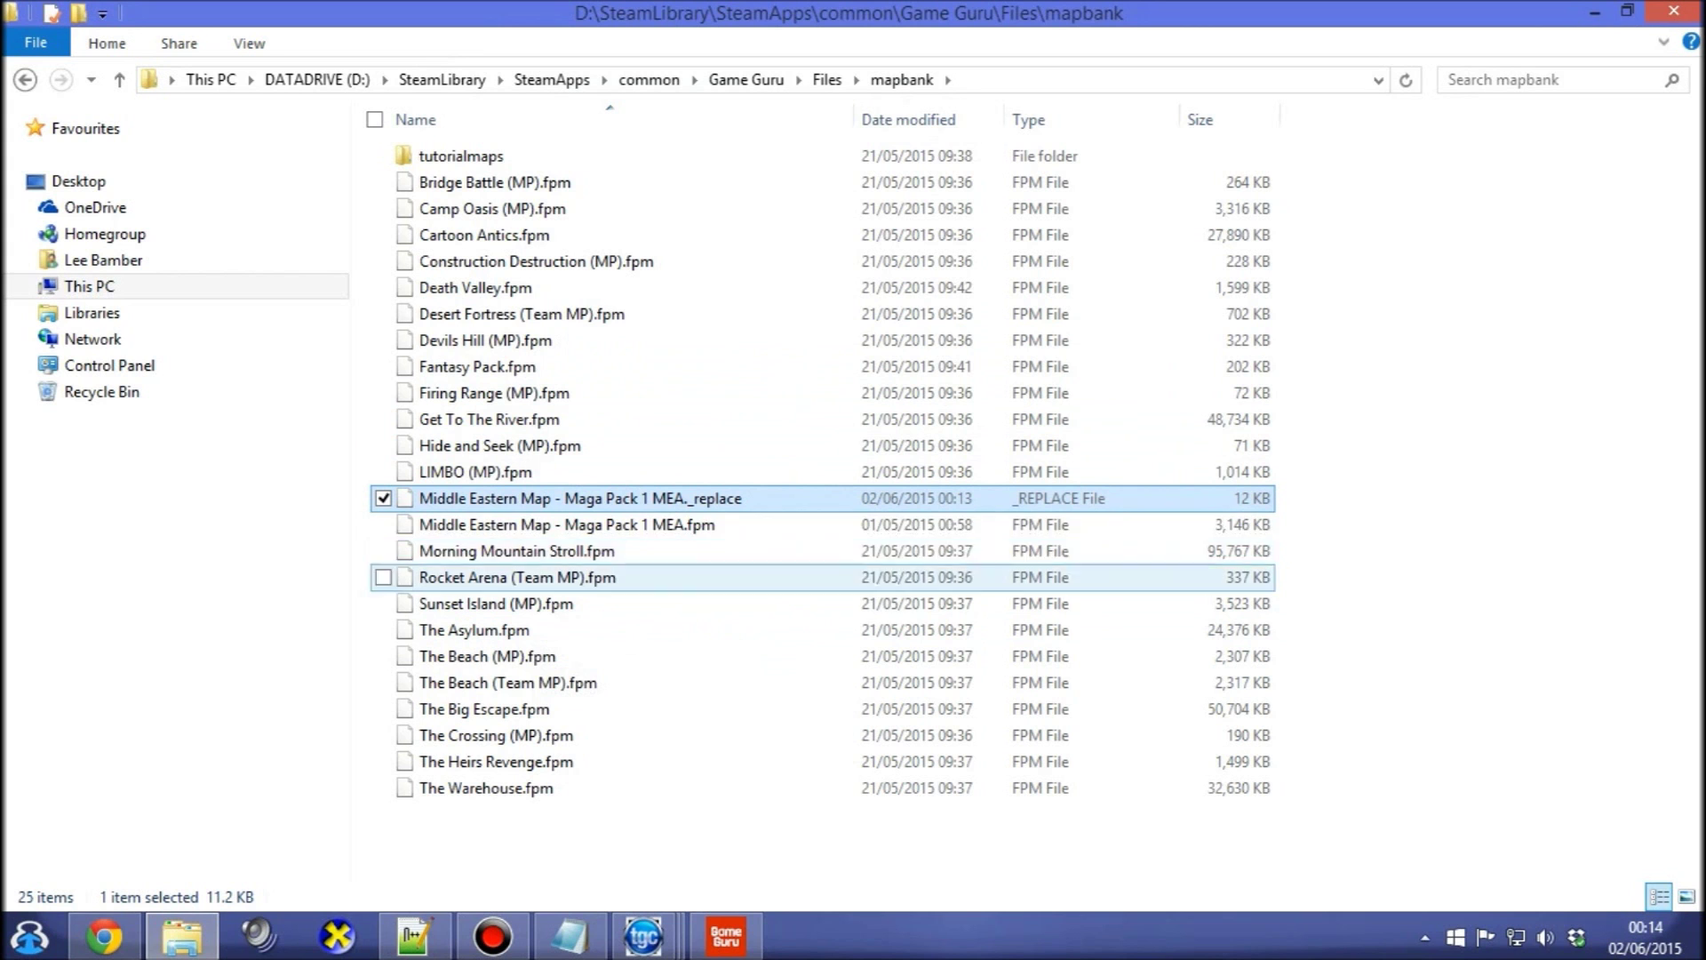
# Switch to Game Guru and save the level with its replaced entities.
pyautogui.click(726, 935)
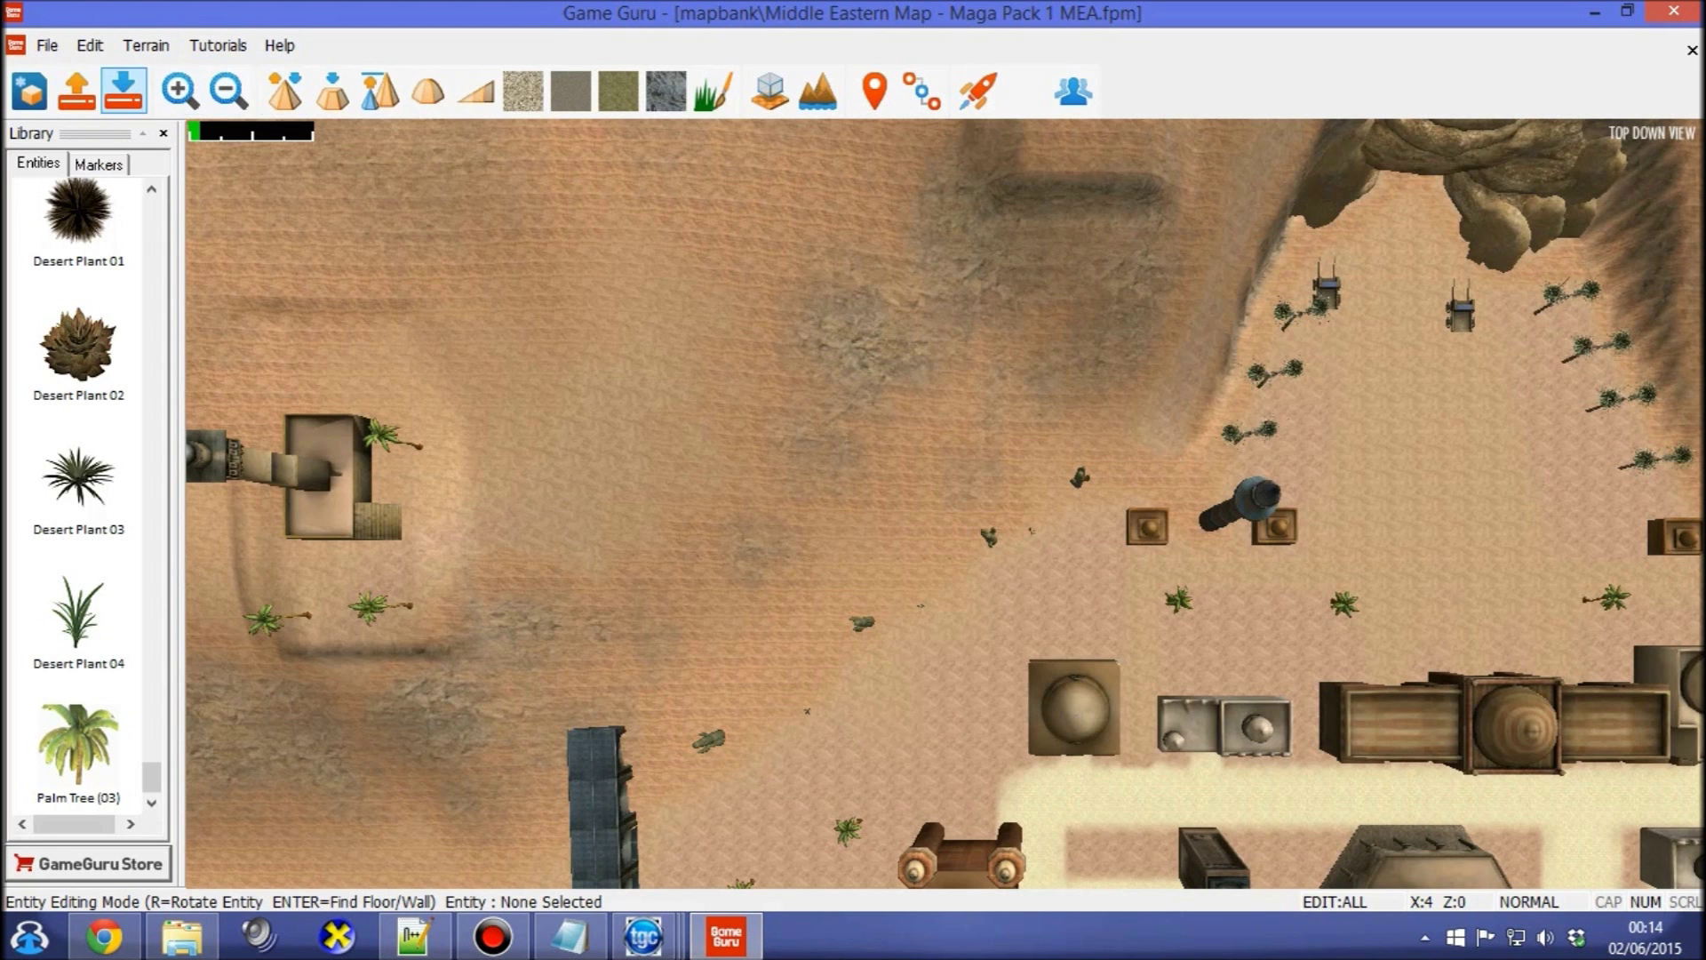
pyautogui.click(125, 91)
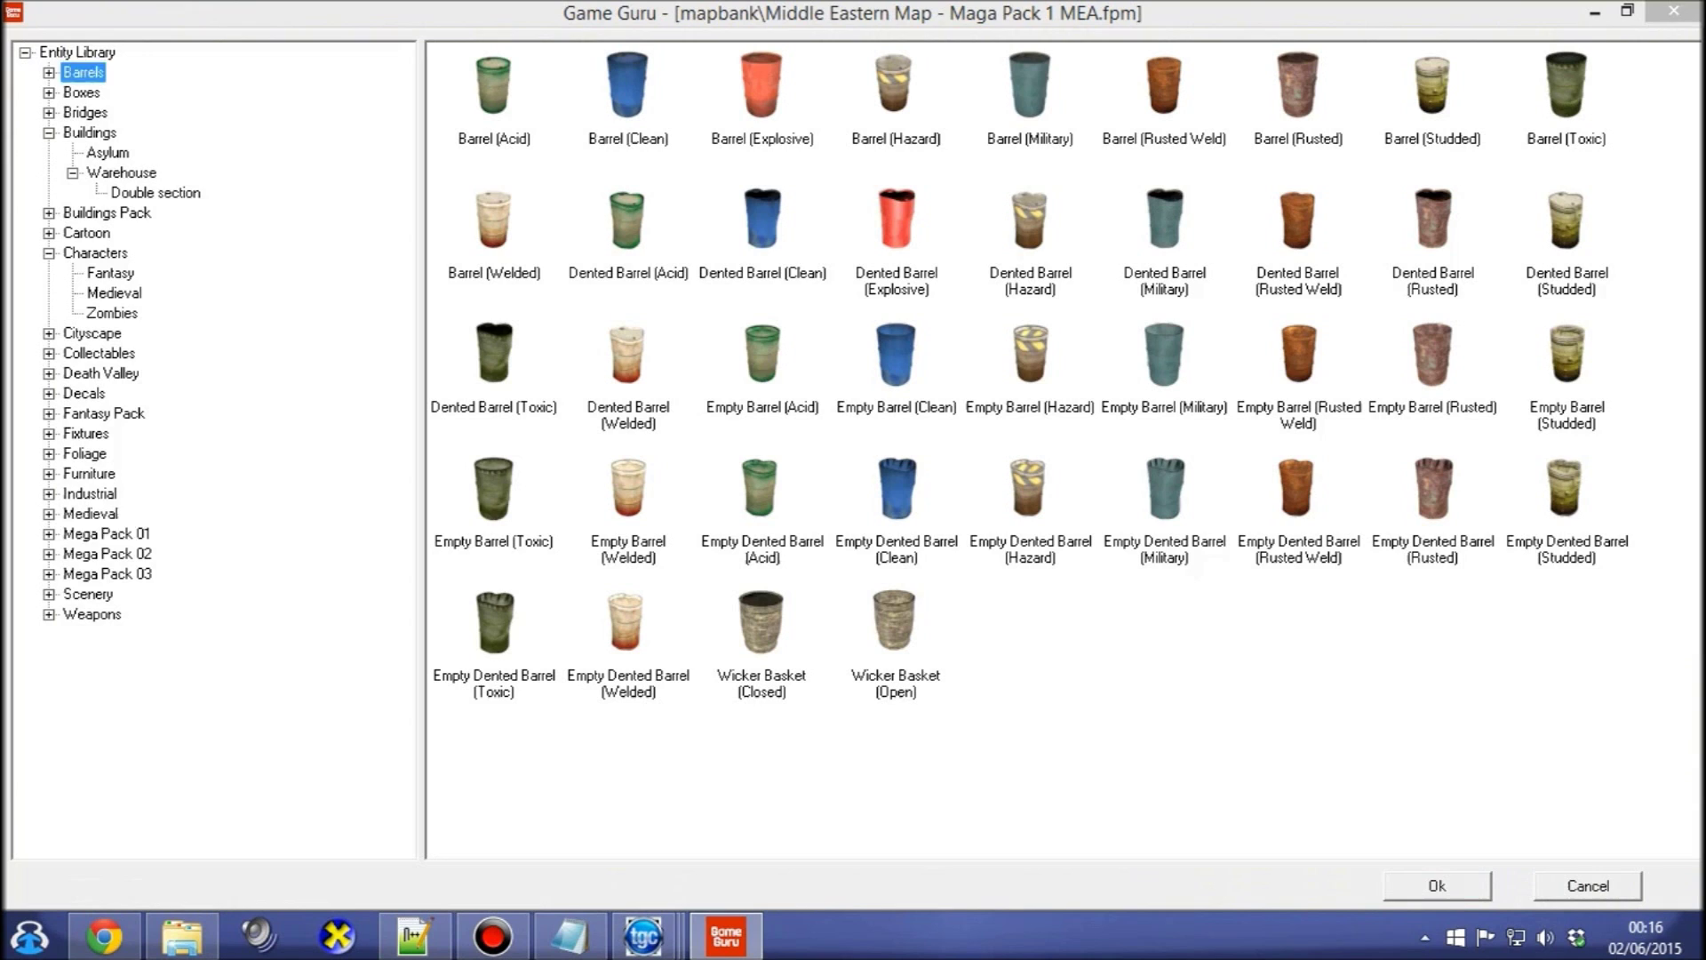
# Browse the Mega Pack 01 categories in the entity library from Arabic Old Town down to Scenery, and close the library.
pyautogui.click(106, 533)
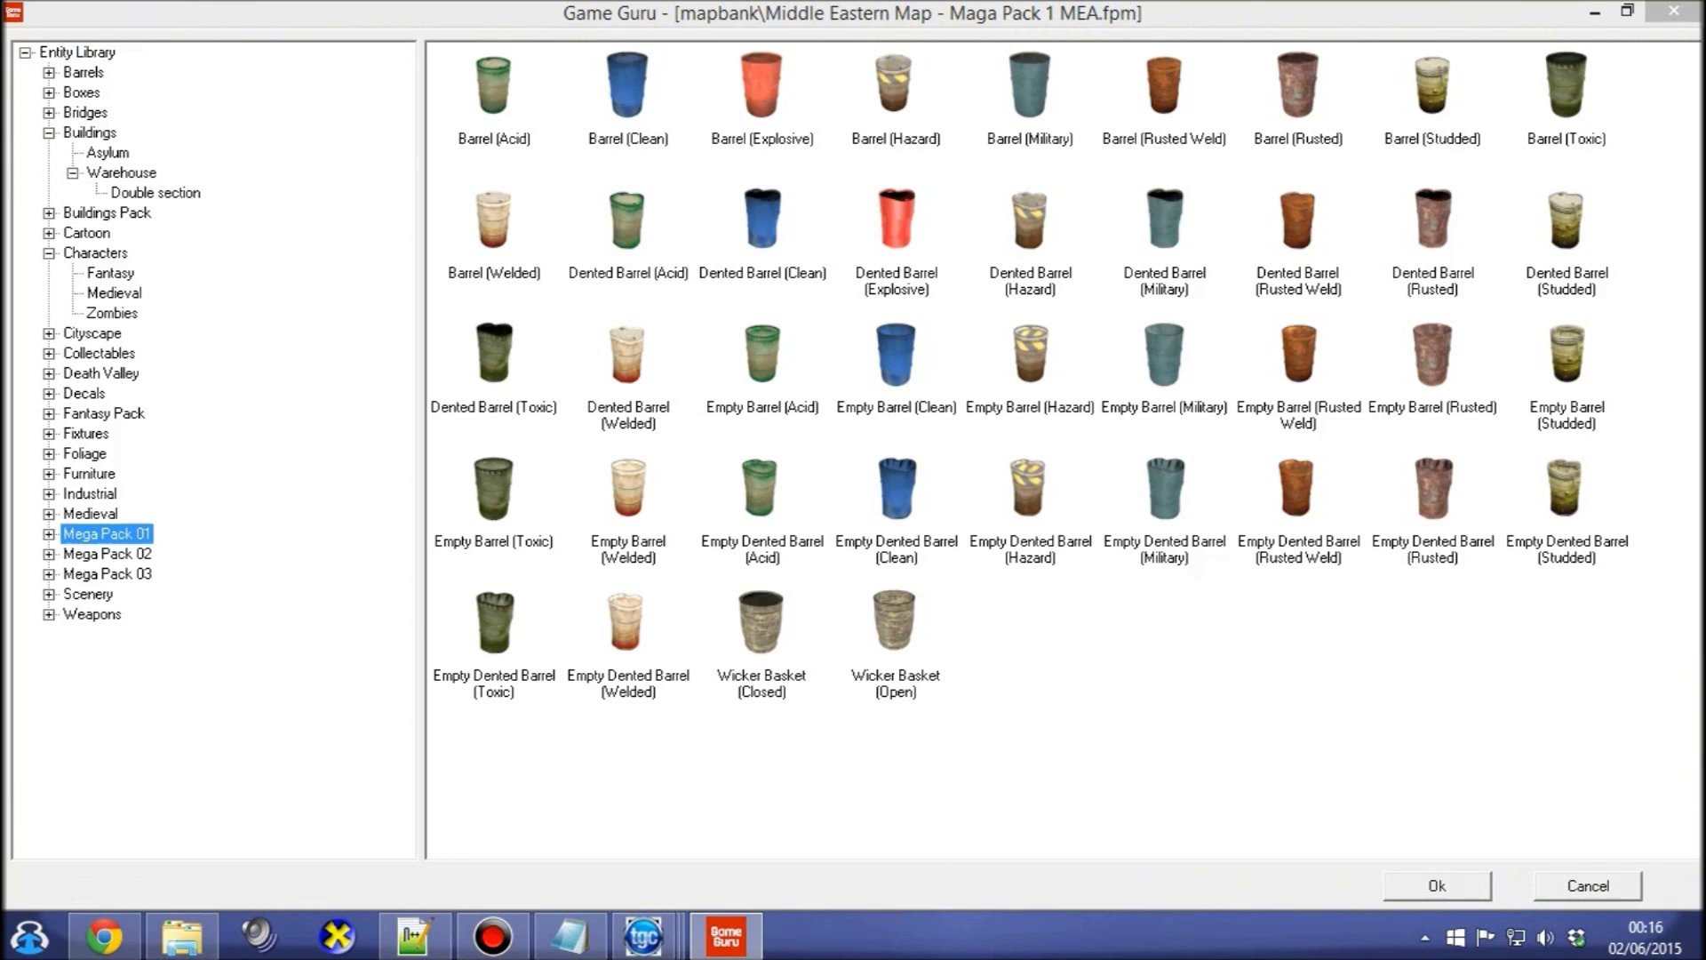
pyautogui.doubleClick(107, 534)
pyautogui.click(136, 554)
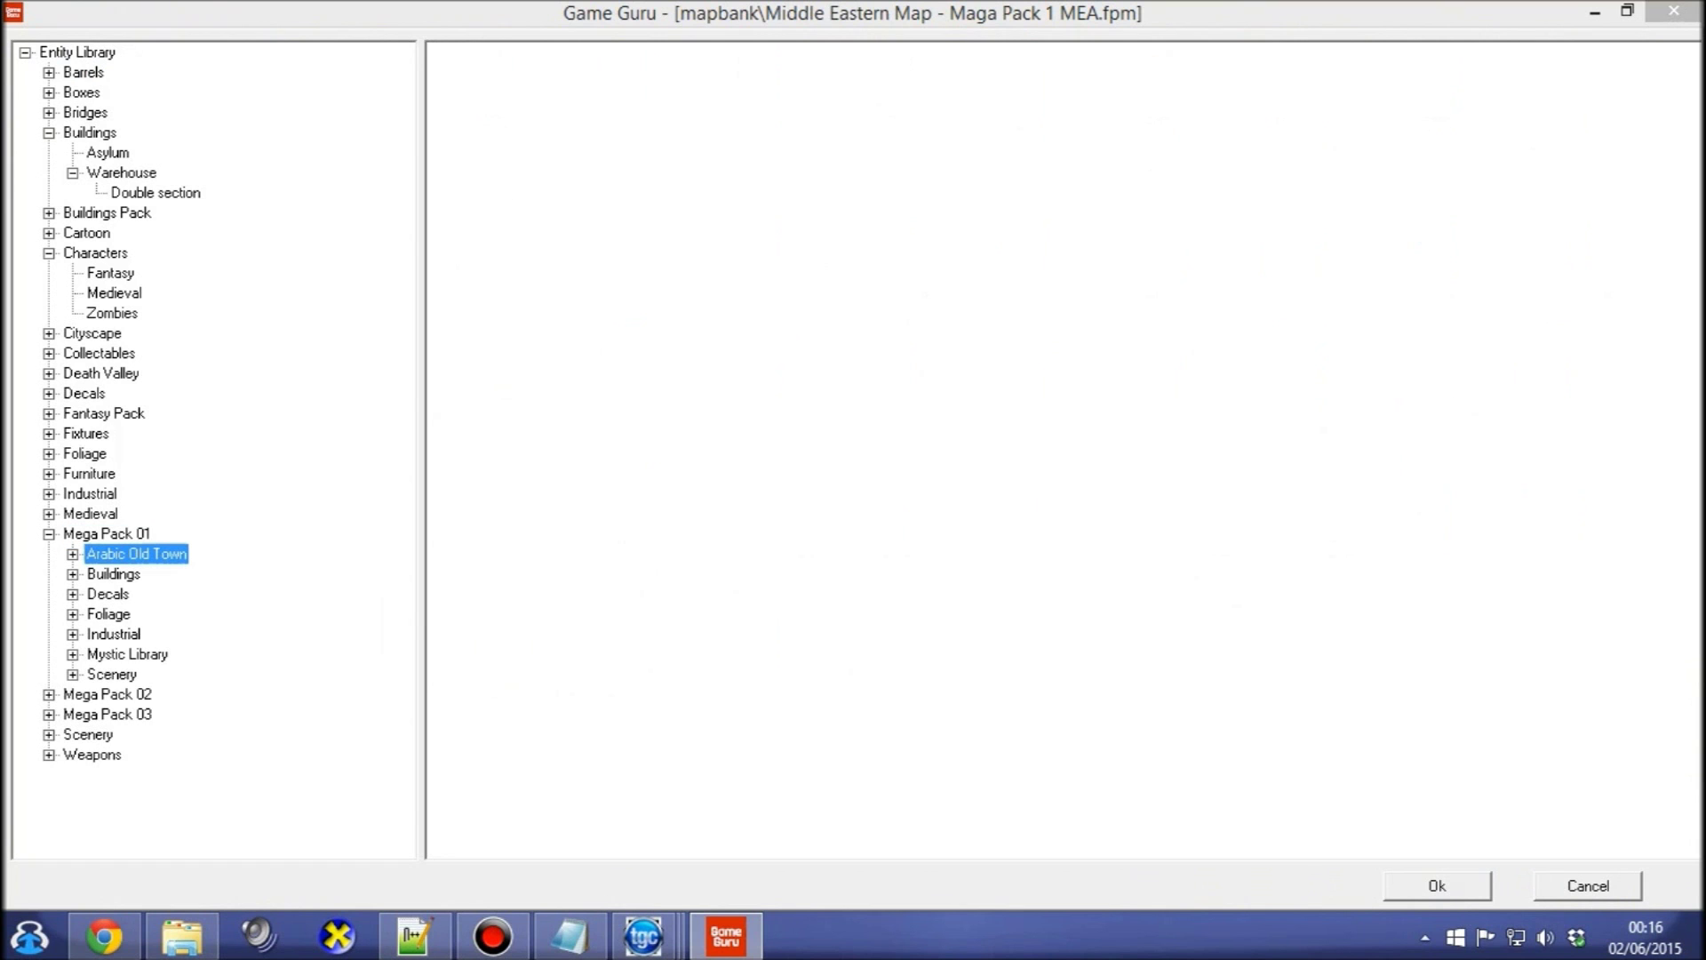
pyautogui.press('Down')
pyautogui.press('Down')
pyautogui.press('Down')
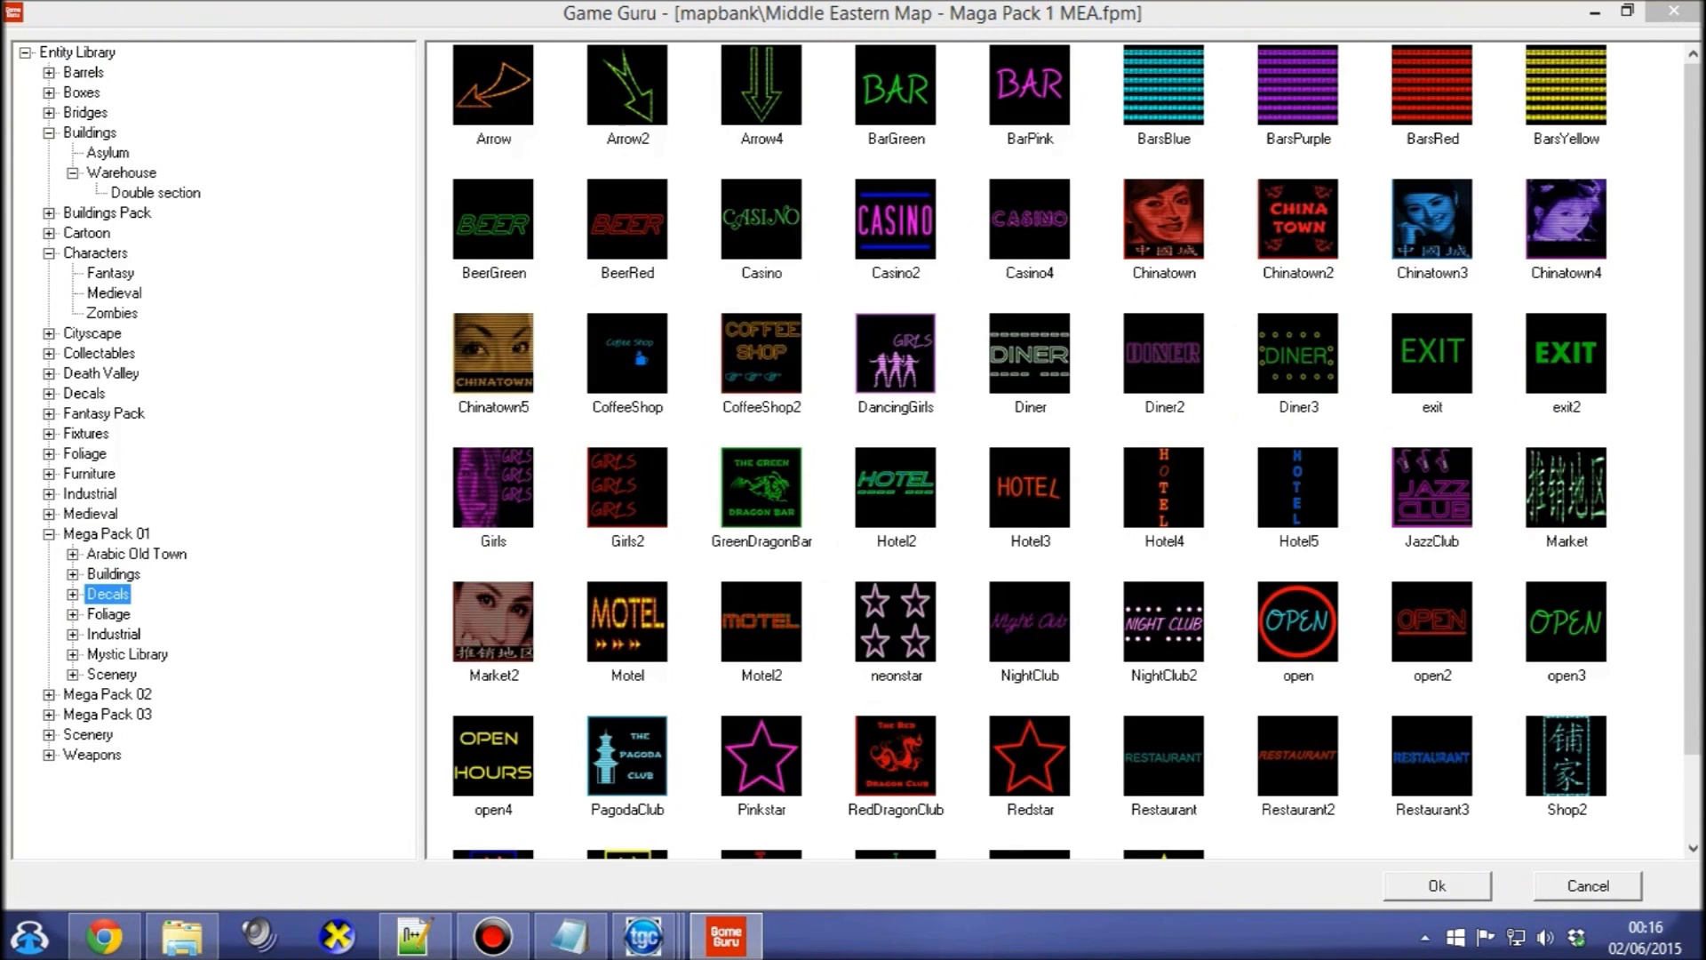
pyautogui.press('Down')
pyautogui.press('Down')
pyautogui.press('Down')
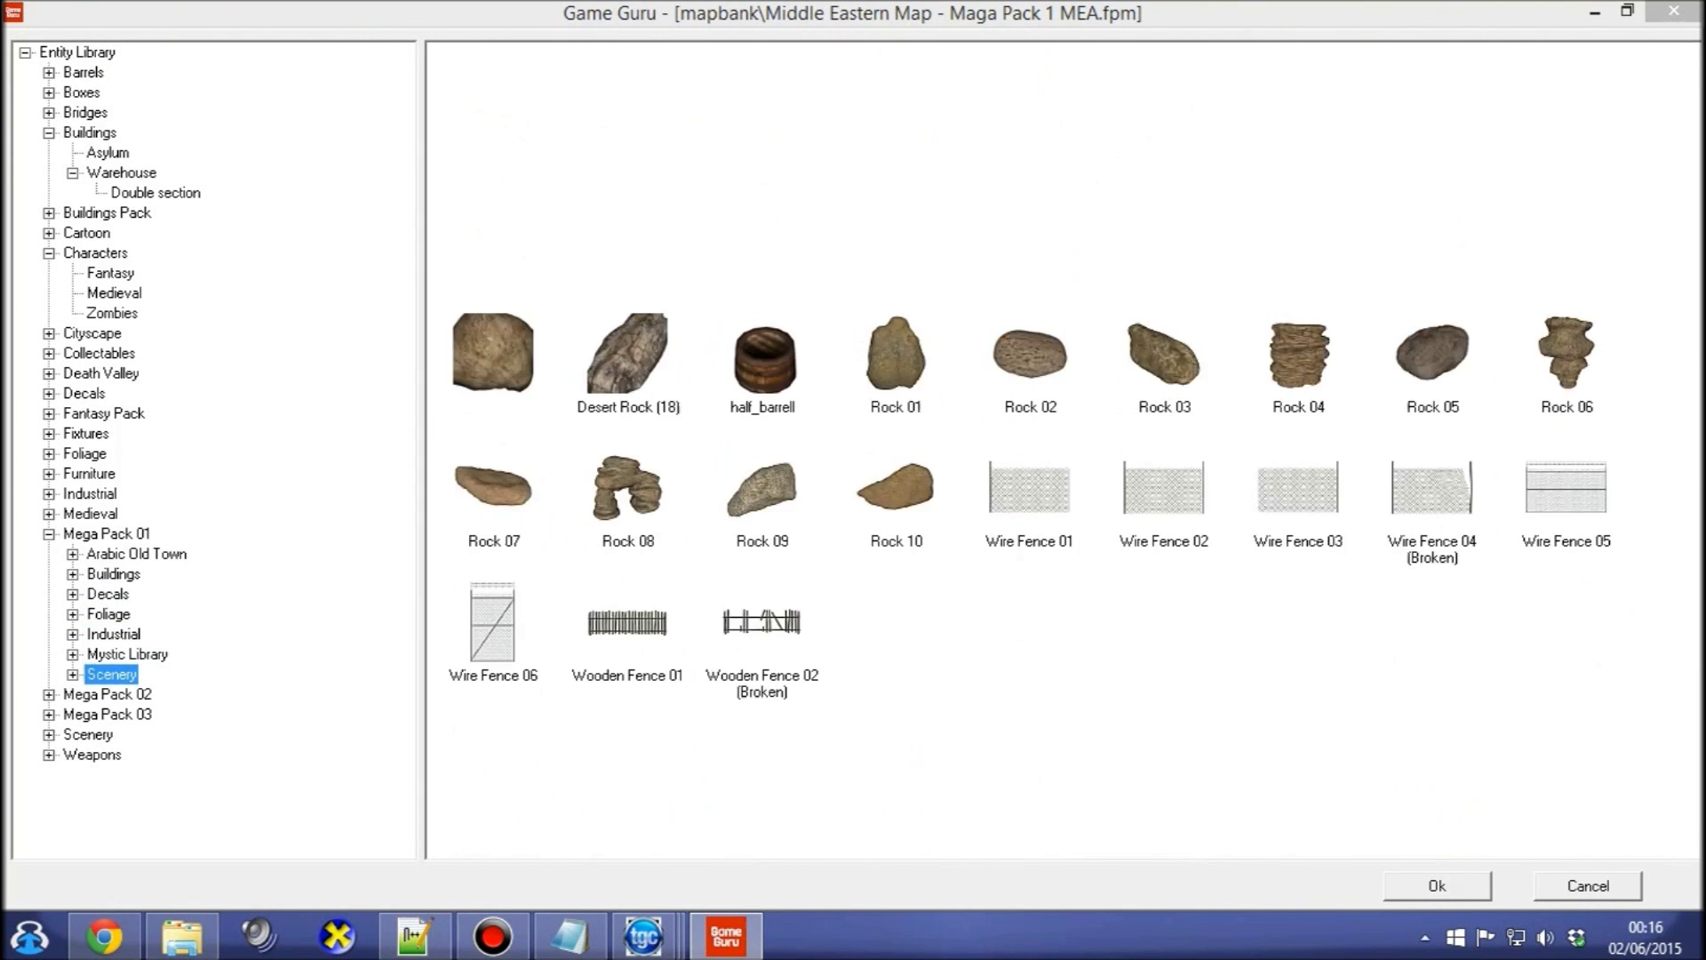
pyautogui.press('Tab')
pyautogui.press('Return')
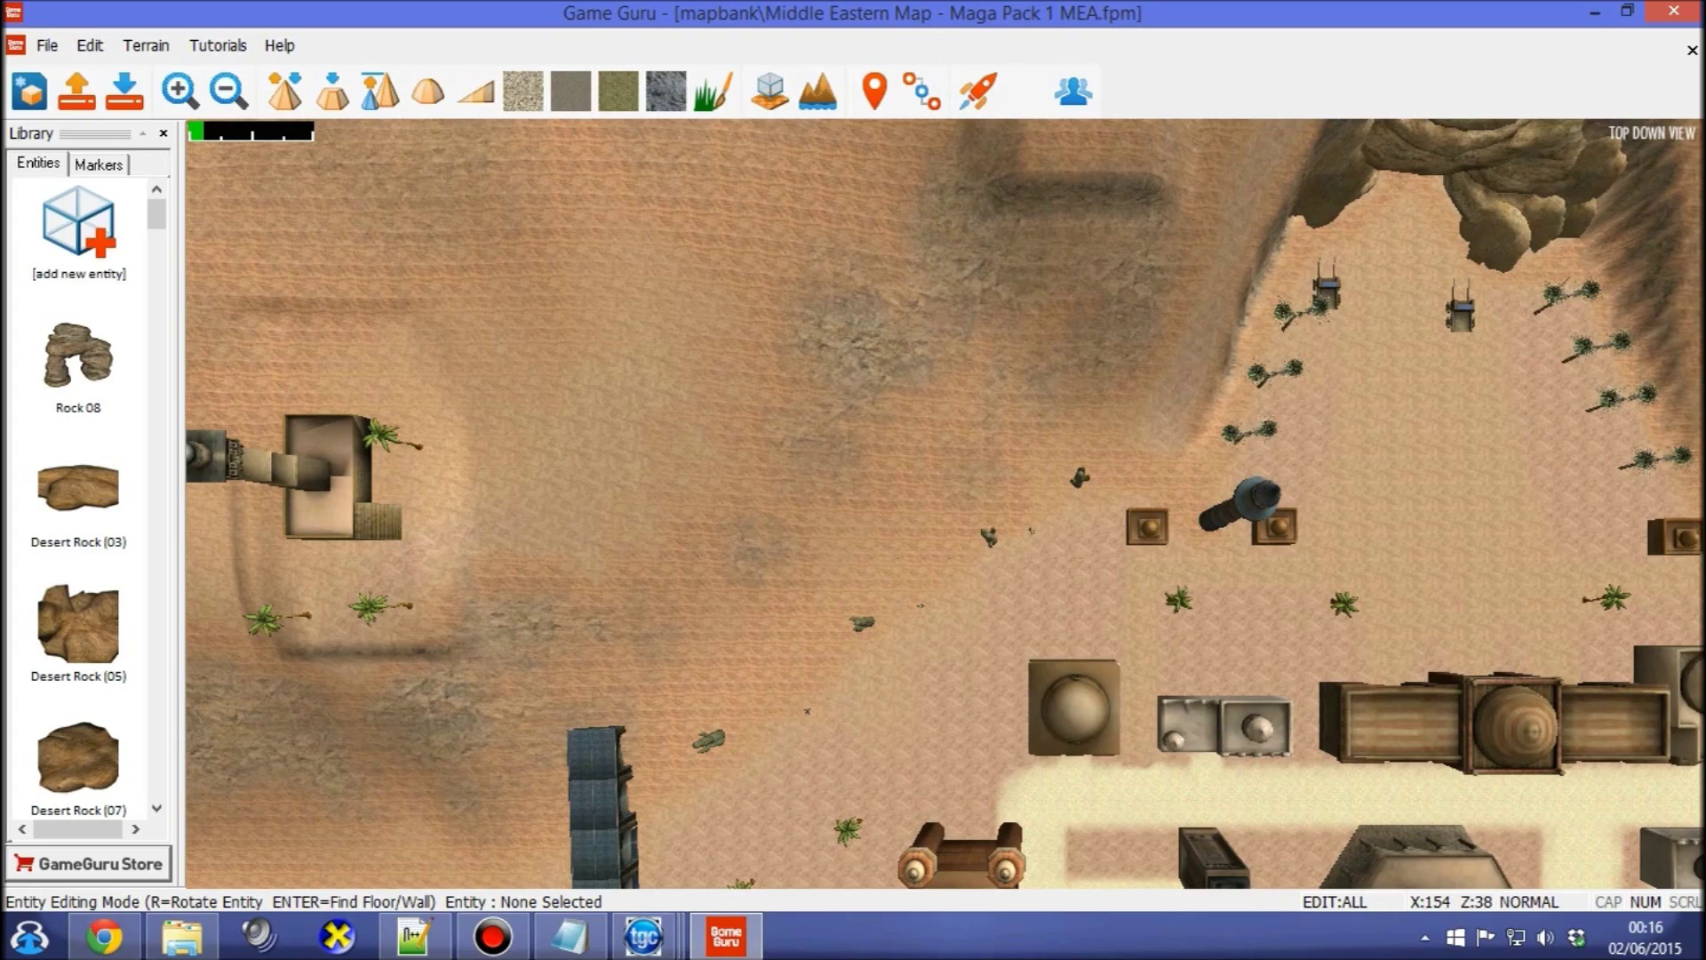
# Examine the restored town buildings, walls and market stalls across the level map.
pyautogui.press('d')
pyautogui.press('s')
pyautogui.press('a')
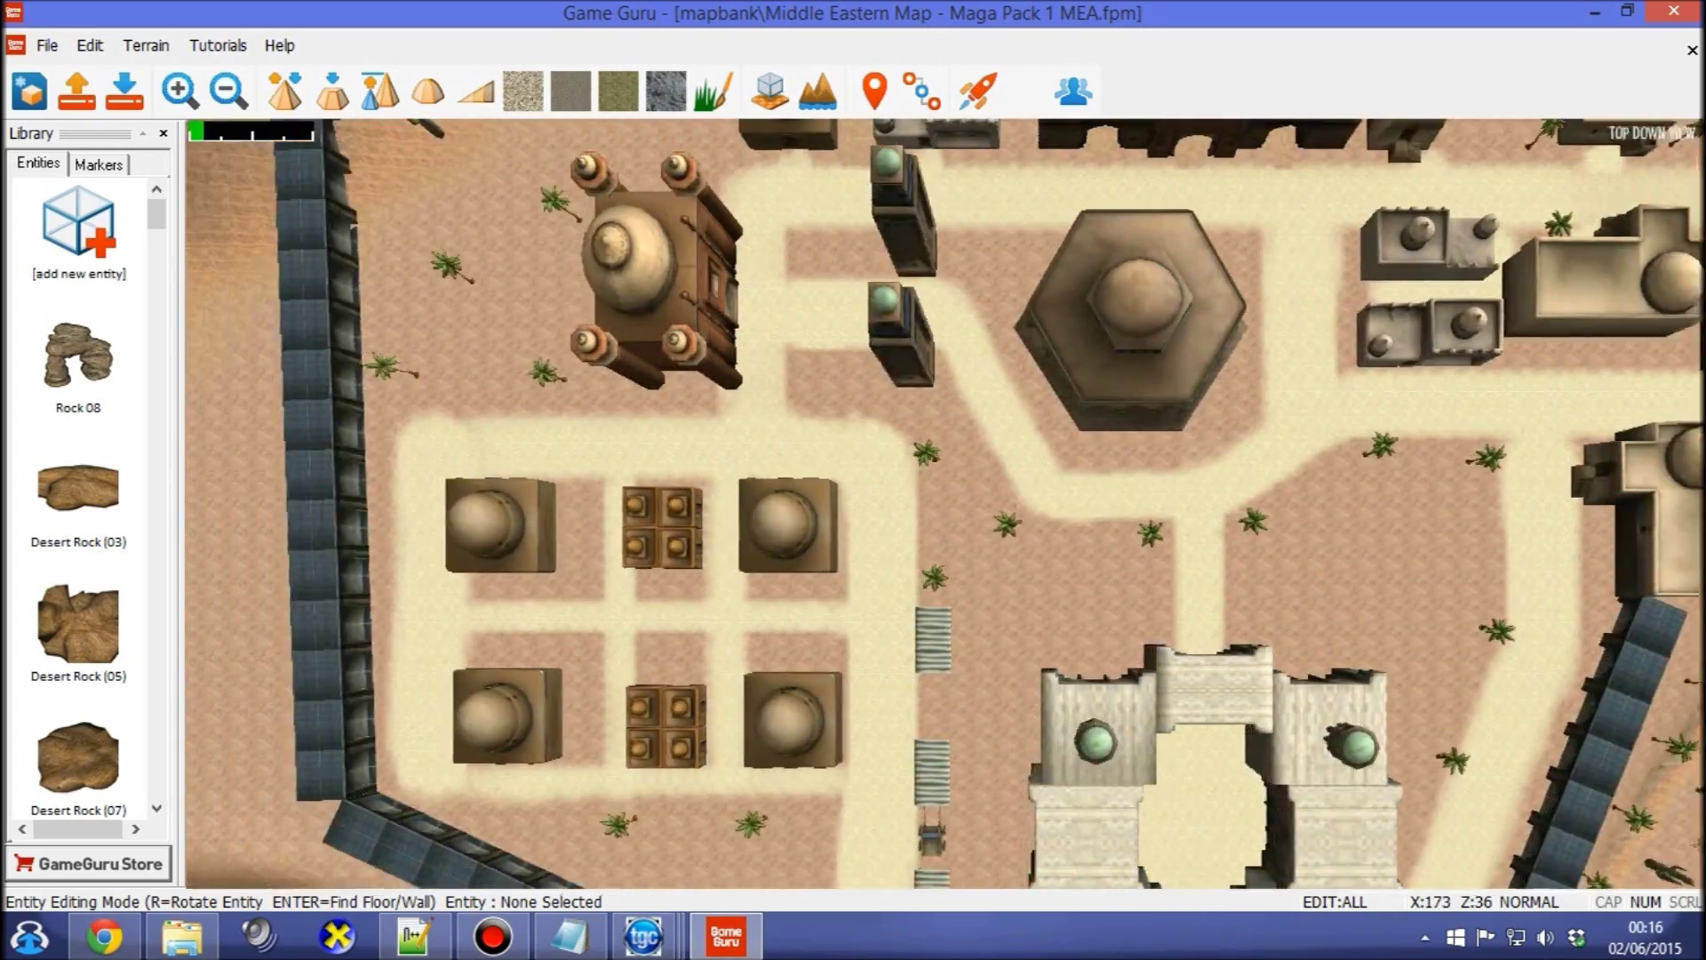
pyautogui.press('w')
pyautogui.press('d')
pyautogui.press('s')
pyautogui.press('a')
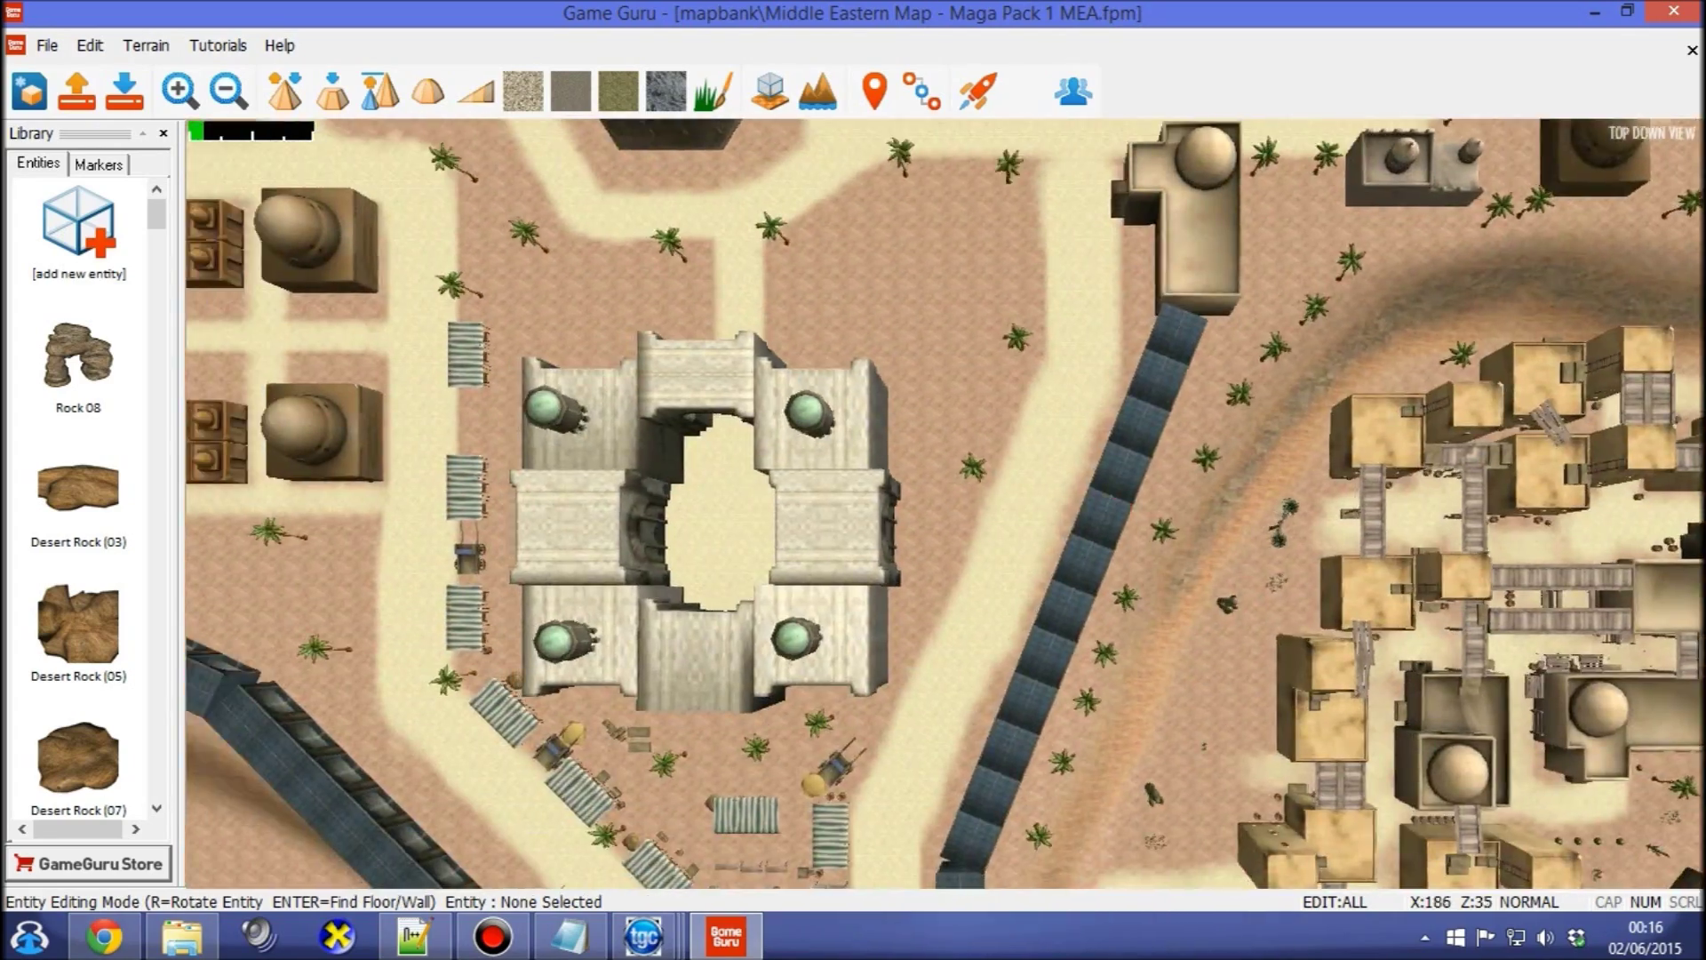